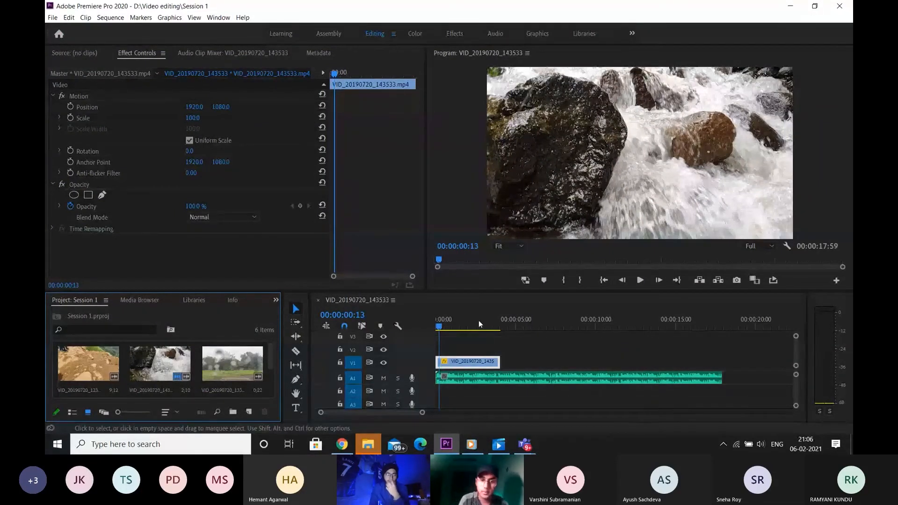
Step: Play the sequence from its start to preview the video clip with the music track
{"action": "left_click", "coordinate": [413, 327]}
{"action": "key", "text": "Home"}
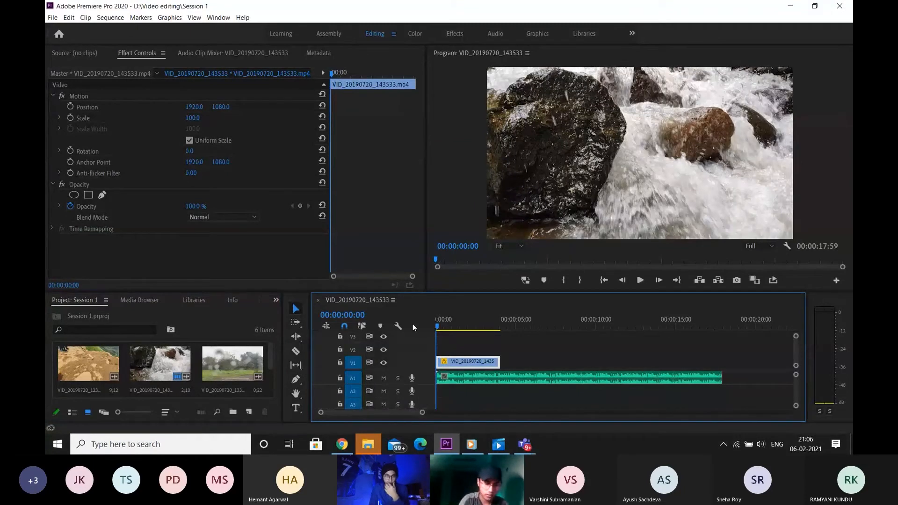
{"action": "key", "text": "space"}
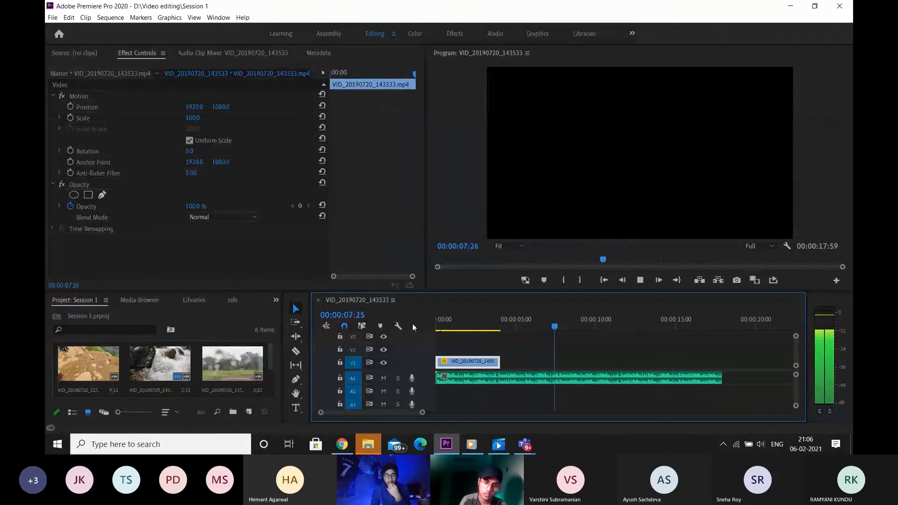
{"action": "key", "text": "space"}
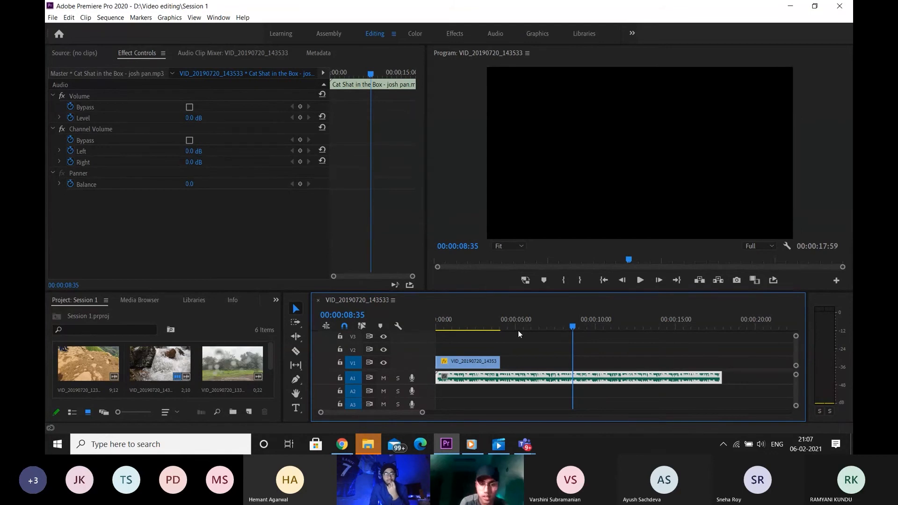
{"action": "left_click", "coordinate": [481, 361]}
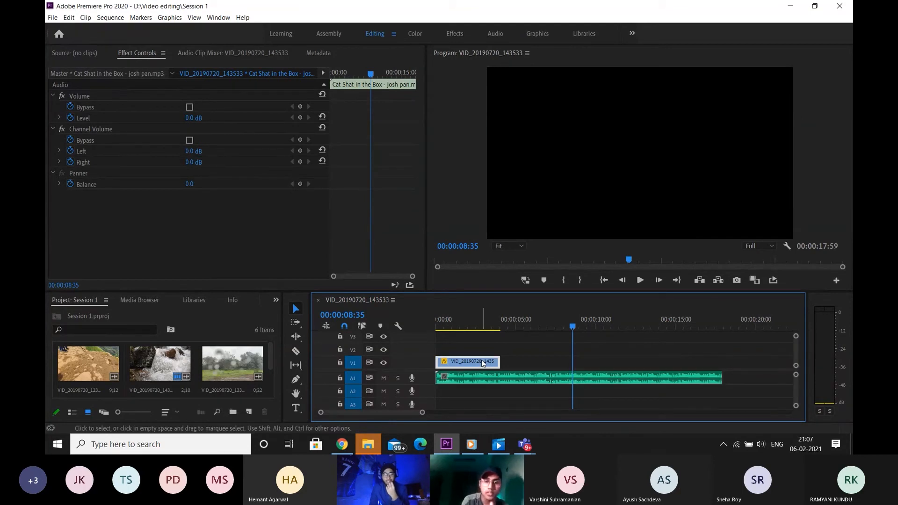
{"action": "right_click", "coordinate": [481, 360]}
{"action": "left_click", "coordinate": [467, 345]}
{"action": "left_click", "coordinate": [467, 346]}
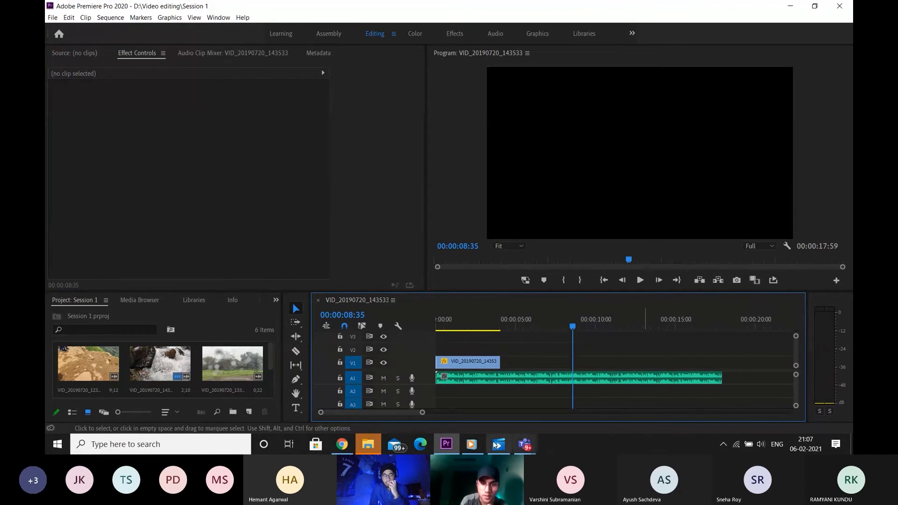
Step: Set the music clip's speed to 200% and play the sequence from the start to hear the effect
{"action": "left_click", "coordinate": [523, 378]}
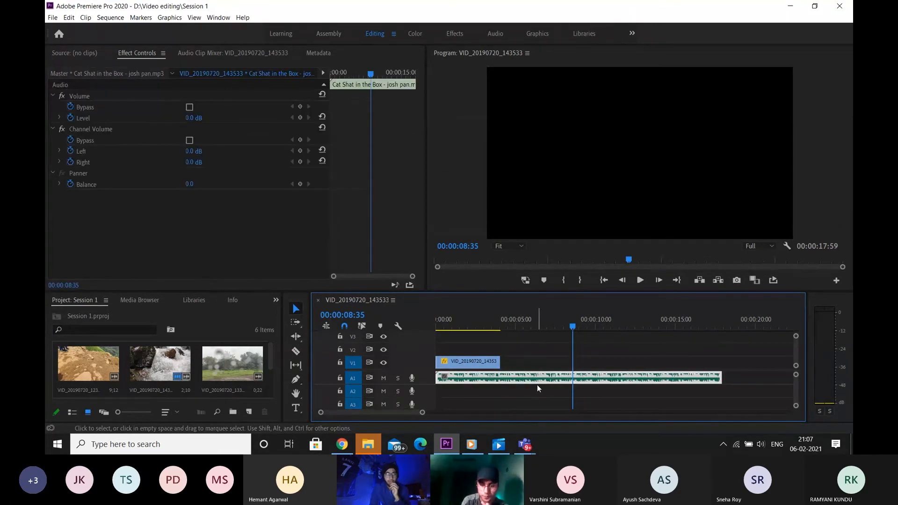
{"action": "right_click", "coordinate": [532, 377]}
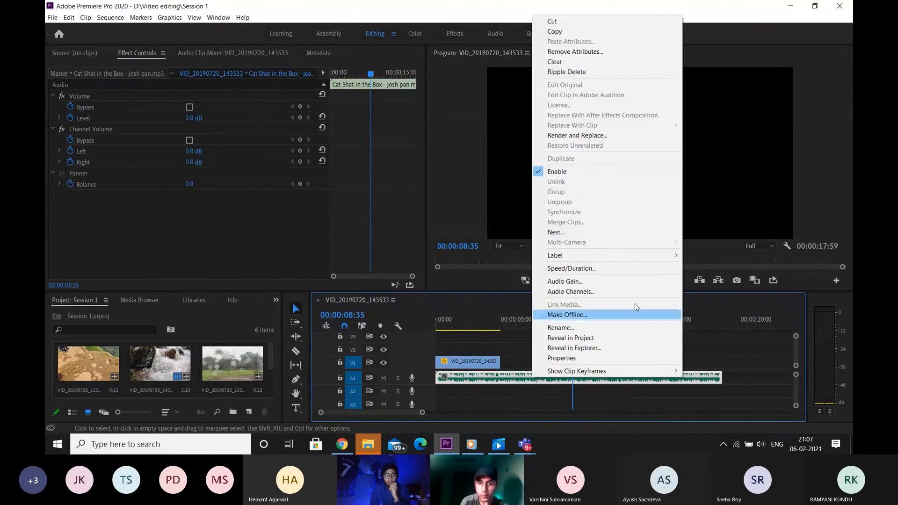
{"action": "left_click", "coordinate": [607, 272]}
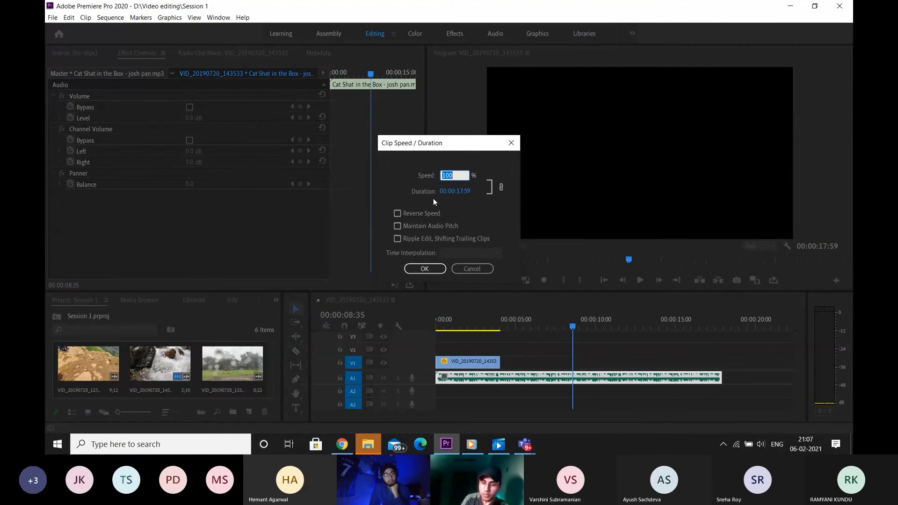
{"action": "type", "text": "200"}
{"action": "key", "text": "Return"}
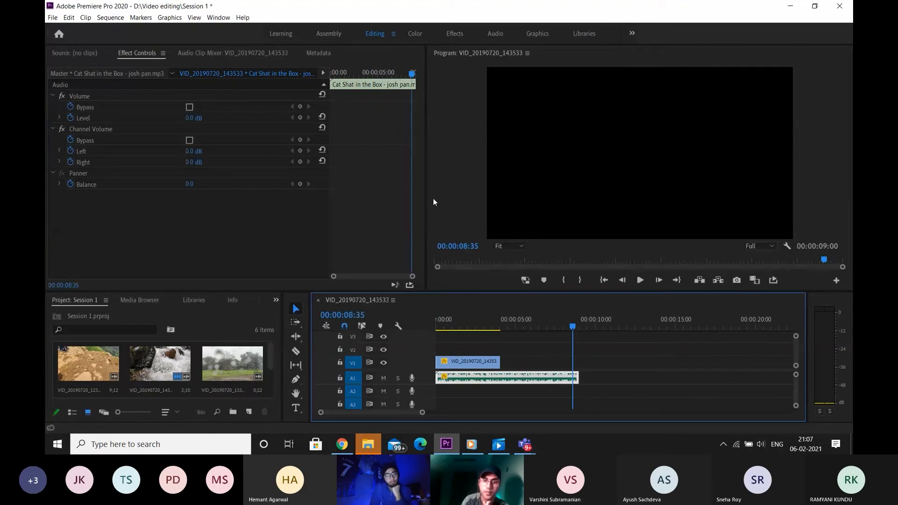
{"action": "left_click", "coordinate": [497, 321]}
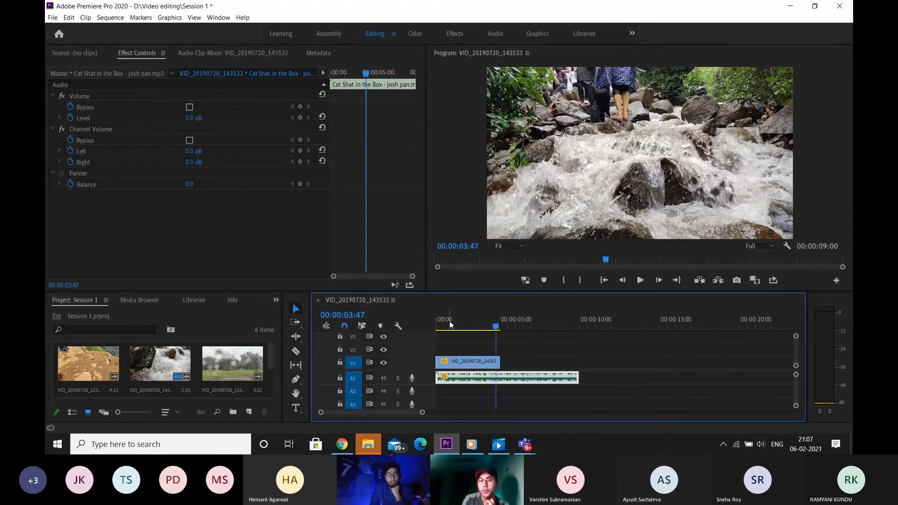
{"action": "left_click_drag", "start_coordinate": [450, 321], "coordinate": [411, 326]}
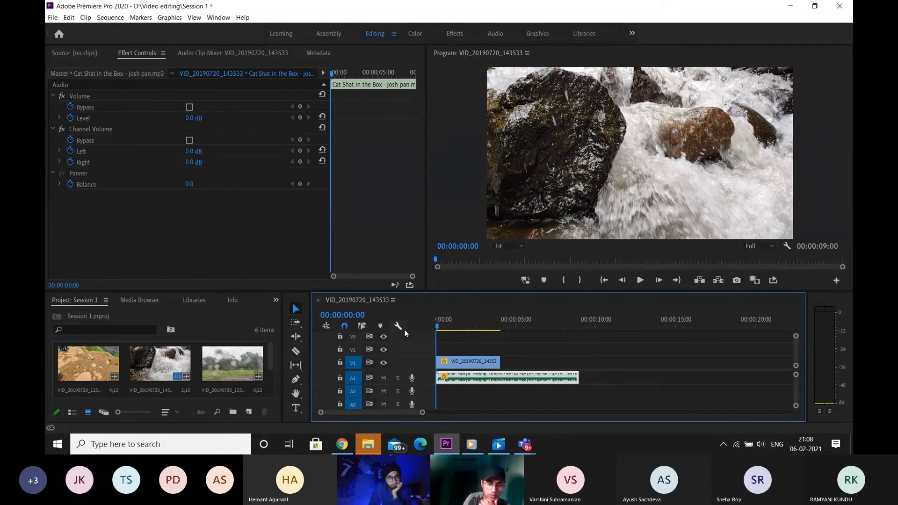
{"action": "key", "text": "space"}
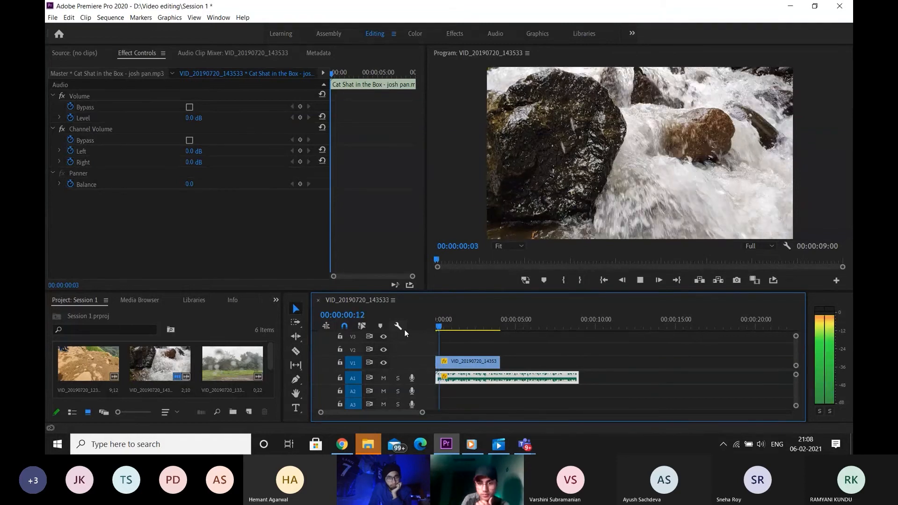
{"action": "key", "text": "space"}
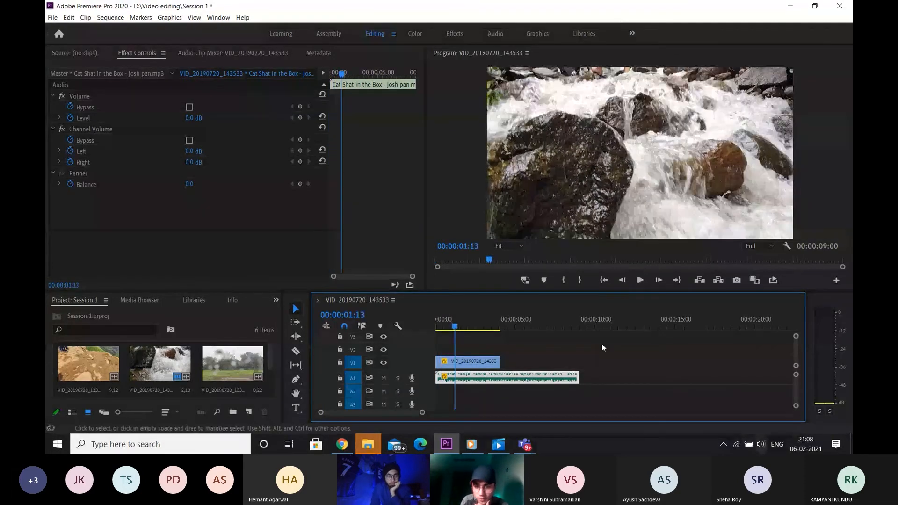
Step: Set the music clip's speed to 130% and preview the sequence
{"action": "right_click", "coordinate": [502, 379]}
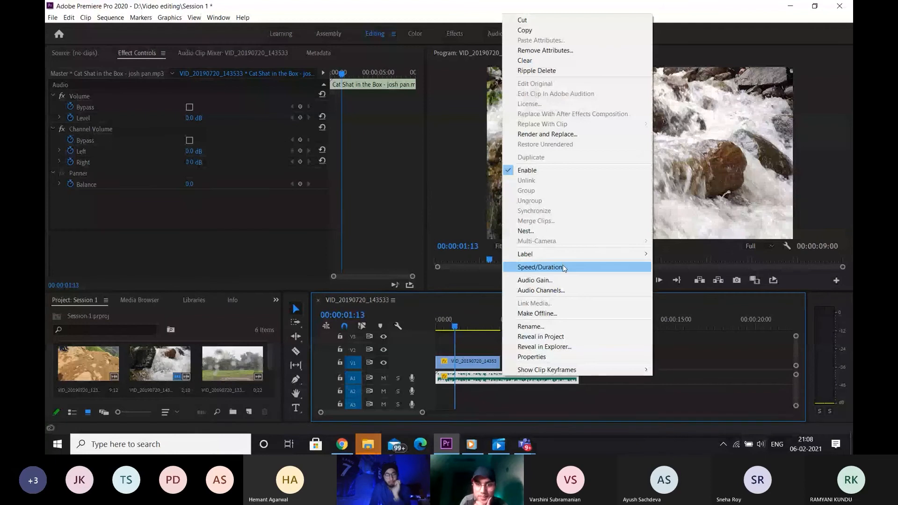
{"action": "left_click", "coordinate": [563, 266]}
{"action": "type", "text": "130"}
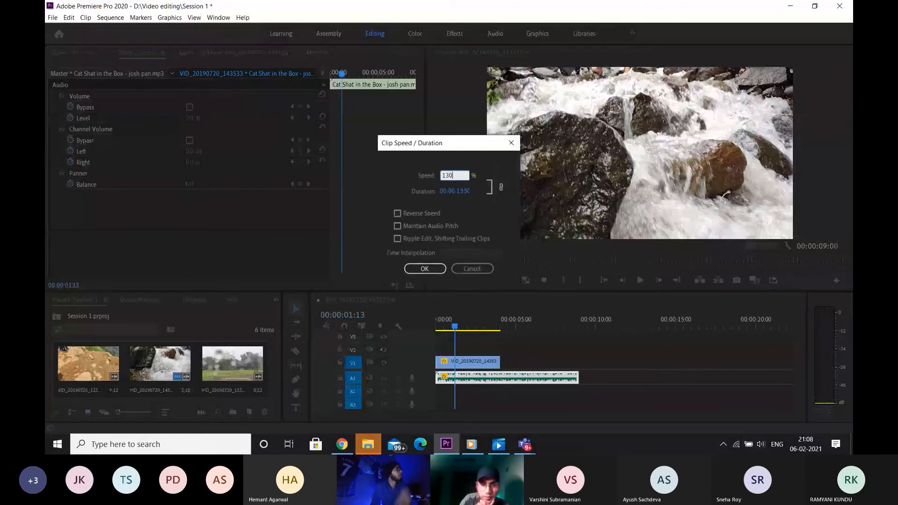
{"action": "key", "text": "Return"}
{"action": "key", "text": "space"}
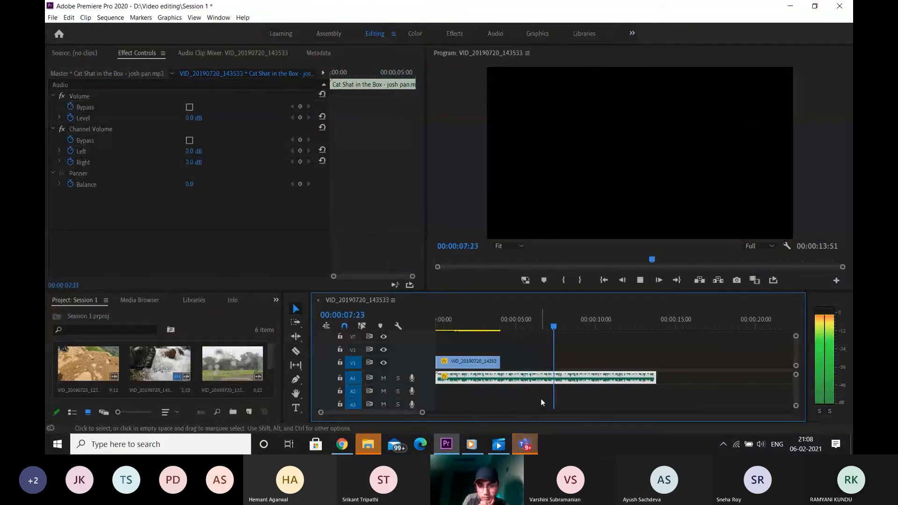
{"action": "key", "text": "space"}
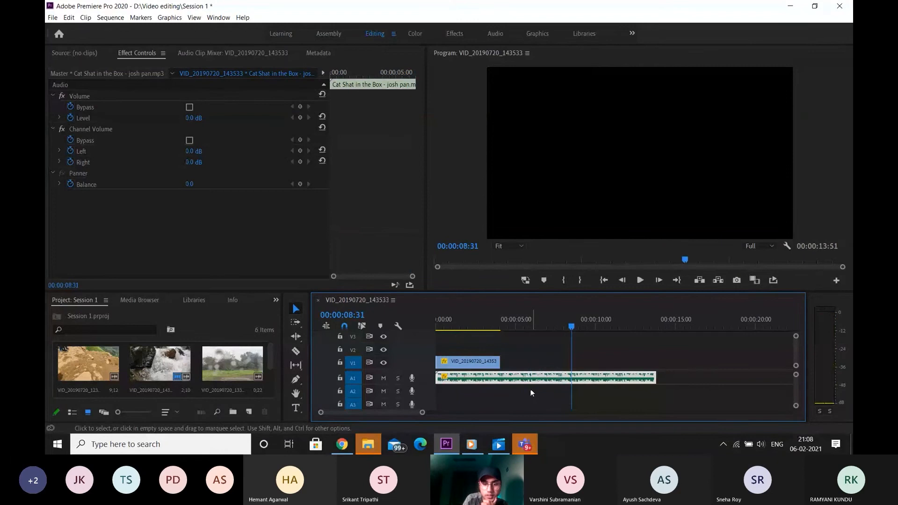
Step: Slow the music clip on A1 to 70% speed and play the sequence from near the start
{"action": "right_click", "coordinate": [537, 374]}
{"action": "left_click", "coordinate": [580, 265]}
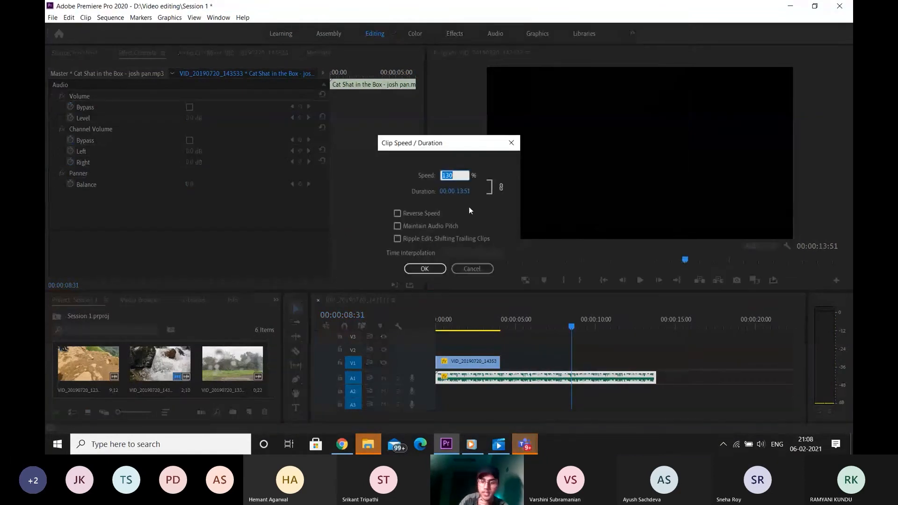
{"action": "type", "text": "70"}
{"action": "key", "text": "Return"}
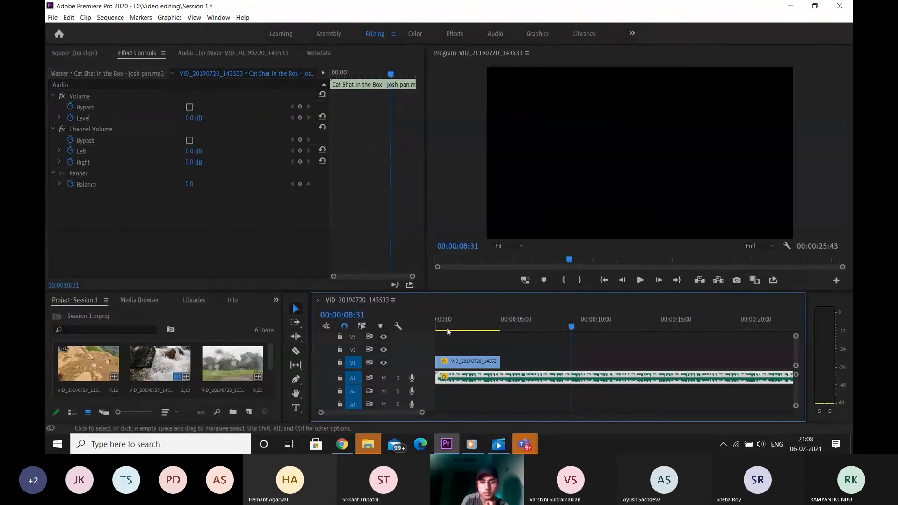
{"action": "left_click", "coordinate": [446, 328]}
{"action": "key", "text": "space"}
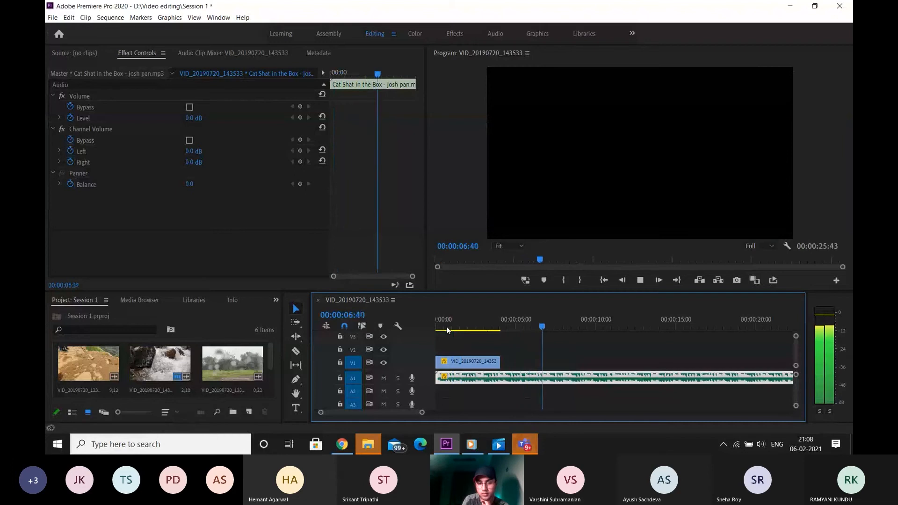
{"action": "key", "text": "space"}
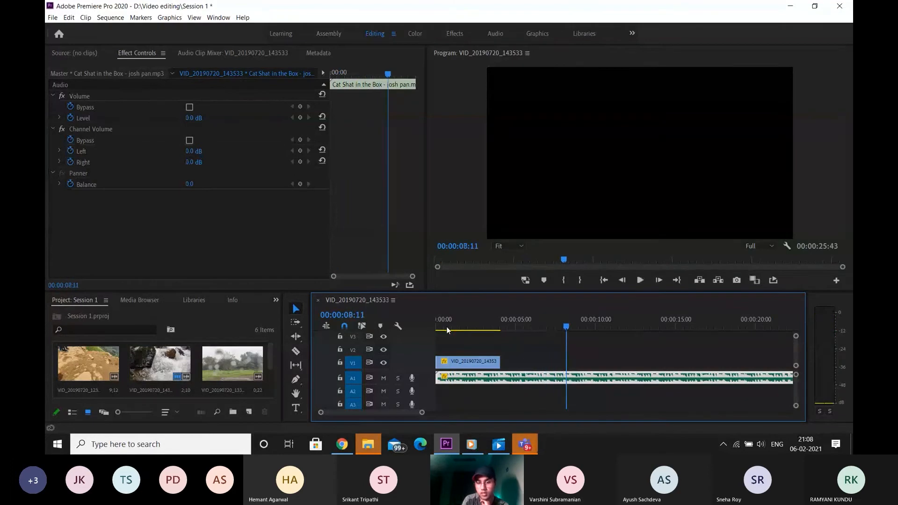
Step: Return the music clip on A1 to its normal speed of 100%
{"action": "right_click", "coordinate": [511, 378]}
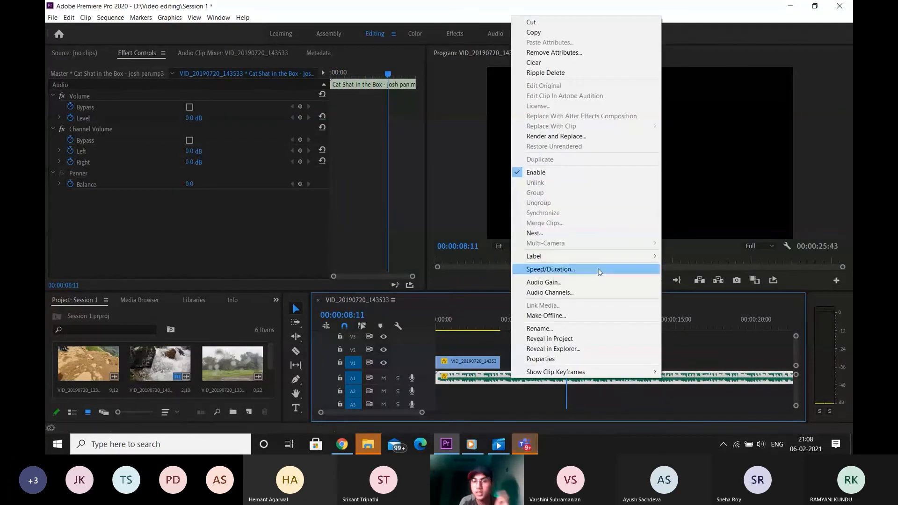
{"action": "left_click", "coordinate": [550, 270]}
{"action": "type", "text": "100"}
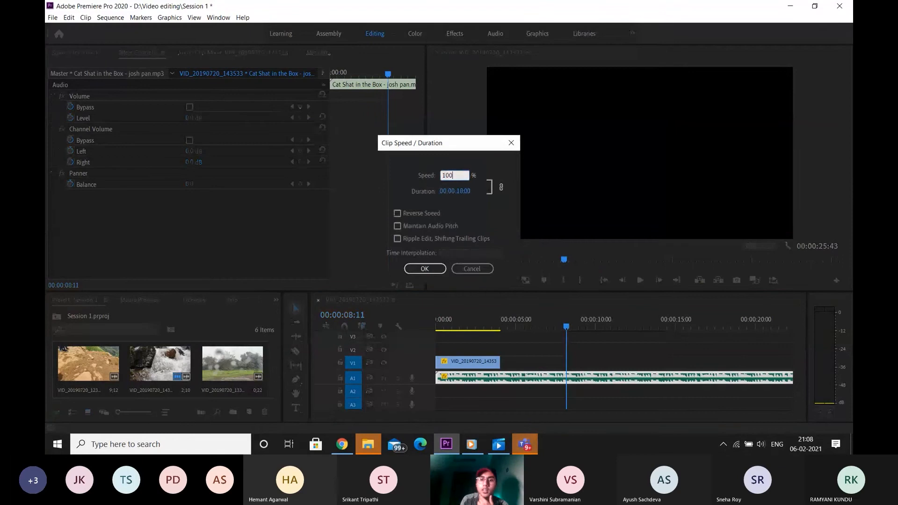
{"action": "key", "text": "Return"}
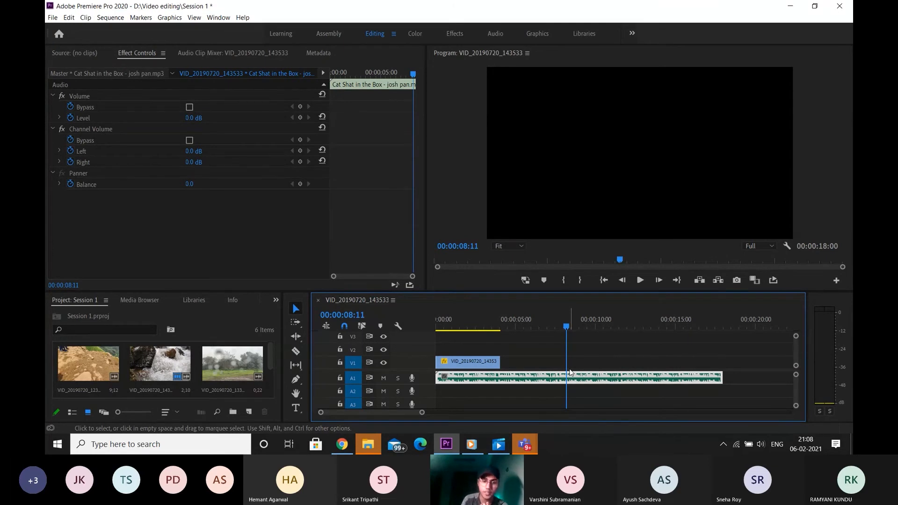
Step: Check the speed and duration settings of the video clip on V1 and play the sequence from the start
{"action": "left_click", "coordinate": [459, 364]}
{"action": "right_click", "coordinate": [459, 364]}
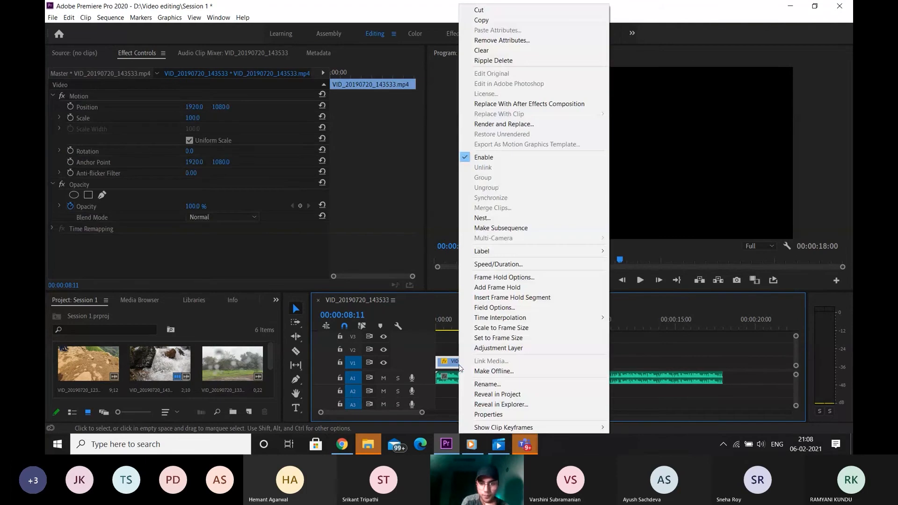
{"action": "left_click", "coordinate": [524, 264]}
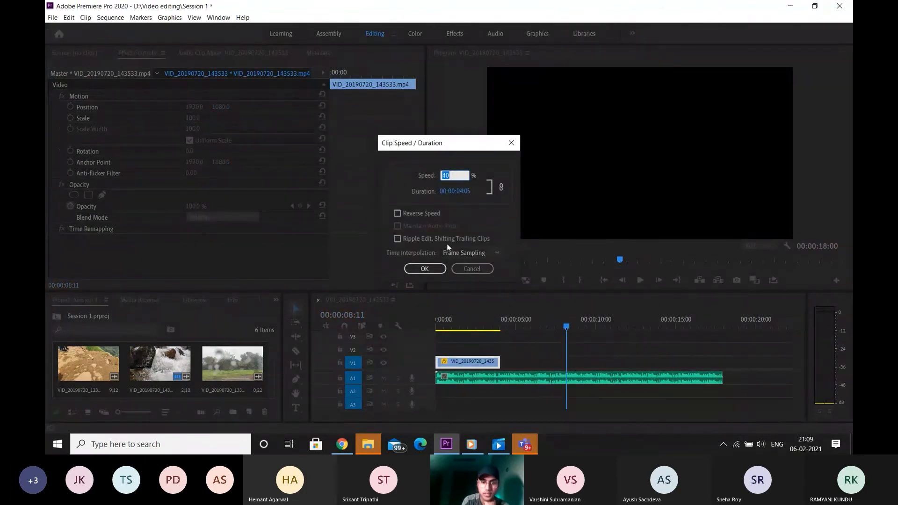
{"action": "left_click", "coordinate": [511, 143]}
{"action": "left_click_drag", "start_coordinate": [471, 325], "coordinate": [395, 317]}
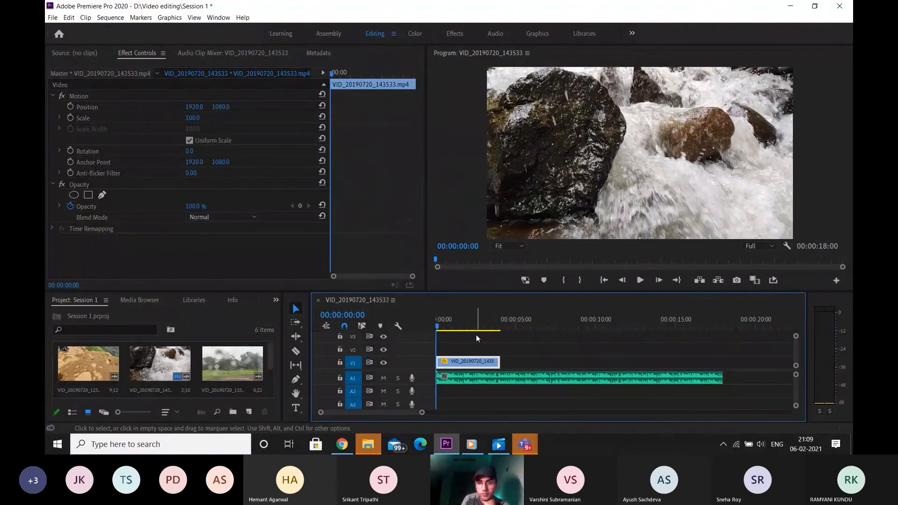
{"action": "key", "text": "space"}
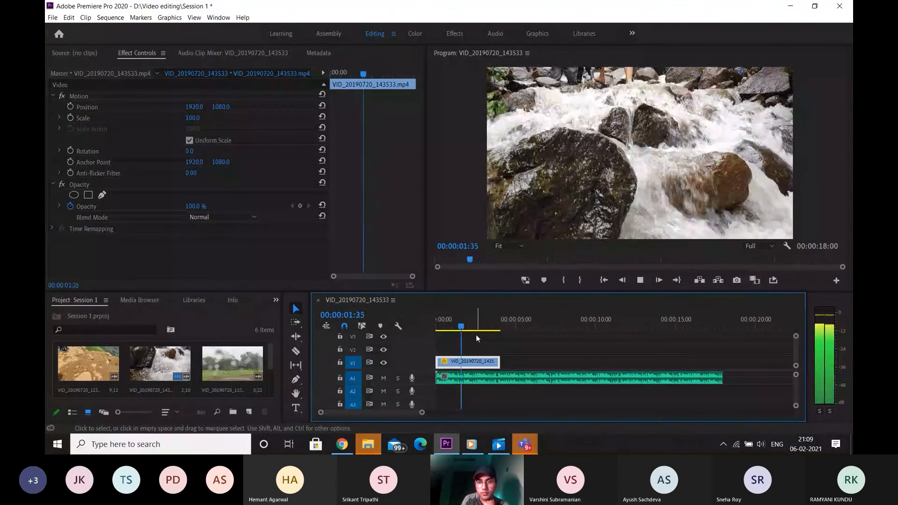
{"action": "key", "text": "space"}
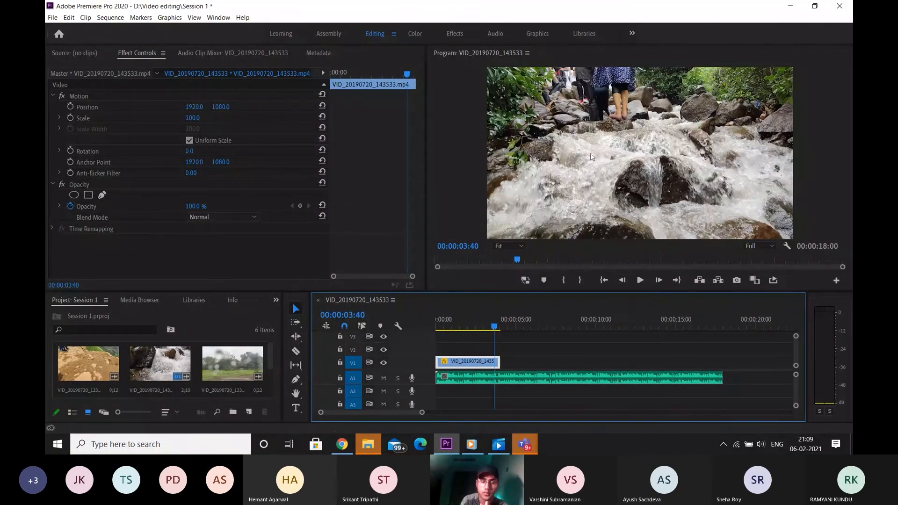
Step: Set the speed of the video clip on V1 to 33% and play the sequence from the start
{"action": "right_click", "coordinate": [475, 365]}
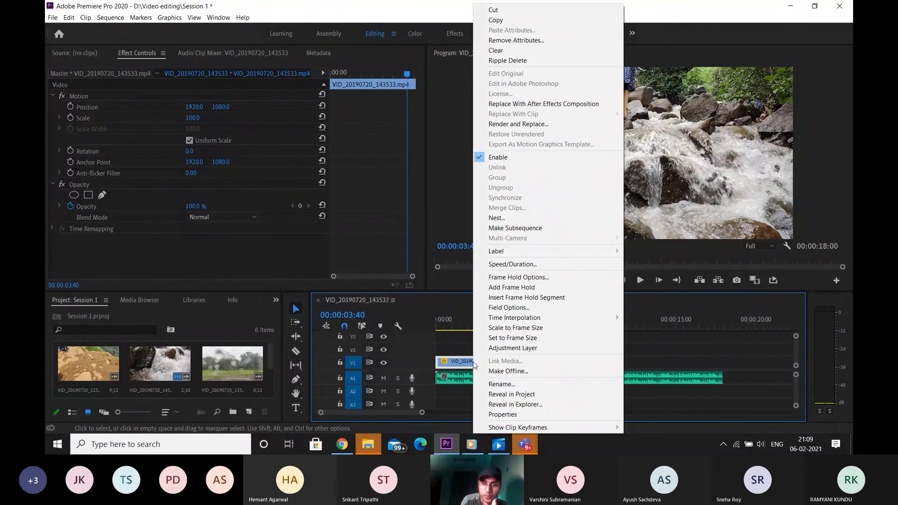
{"action": "left_click", "coordinate": [554, 260]}
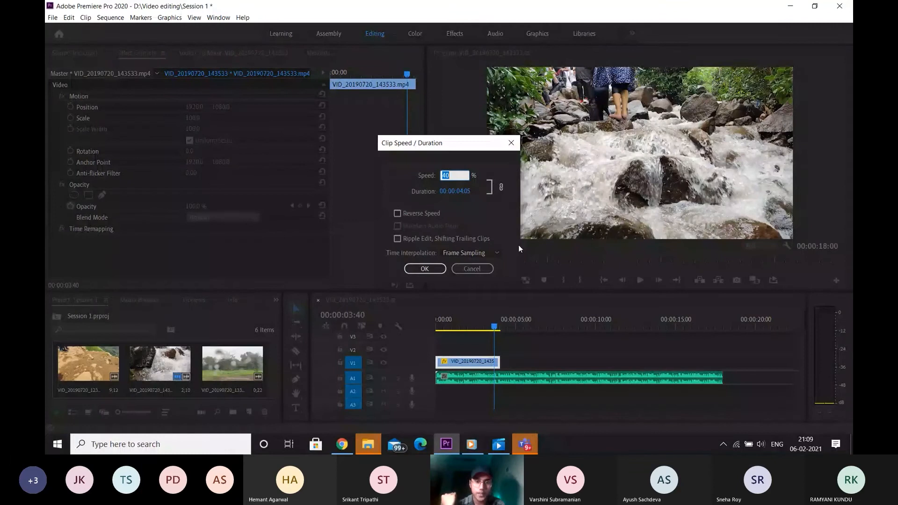
{"action": "type", "text": "33"}
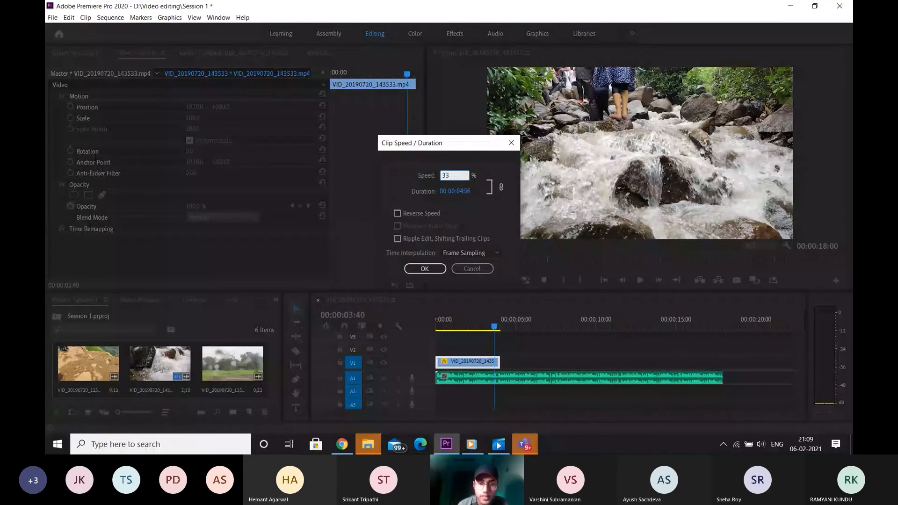
{"action": "left_click", "coordinate": [433, 270]}
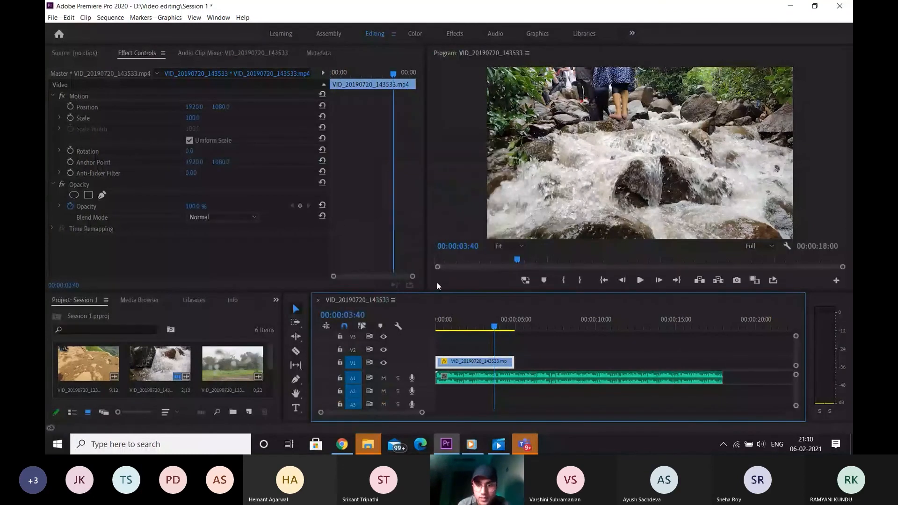
{"action": "left_click_drag", "start_coordinate": [467, 326], "coordinate": [408, 324]}
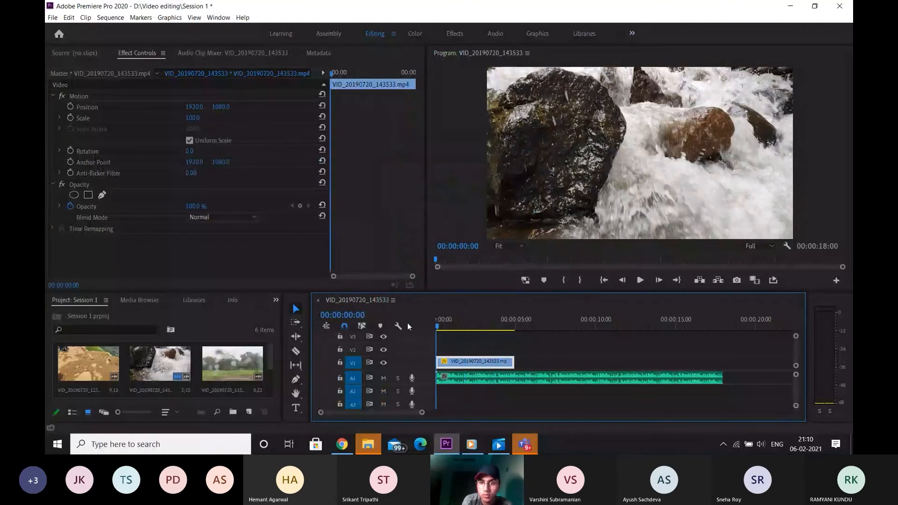
{"action": "key", "text": "space"}
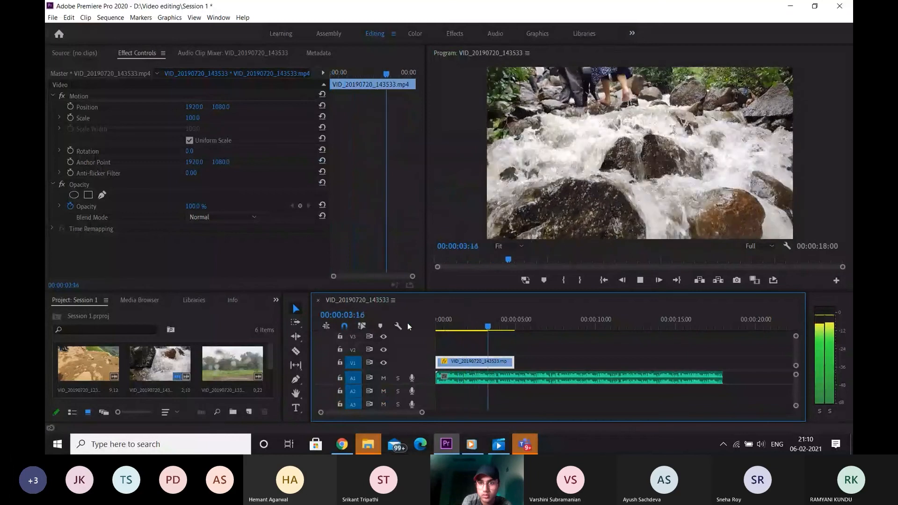
Step: Set the speed of the video clip on V1 to 25% and play the sequence from the start
{"action": "key", "text": "space"}
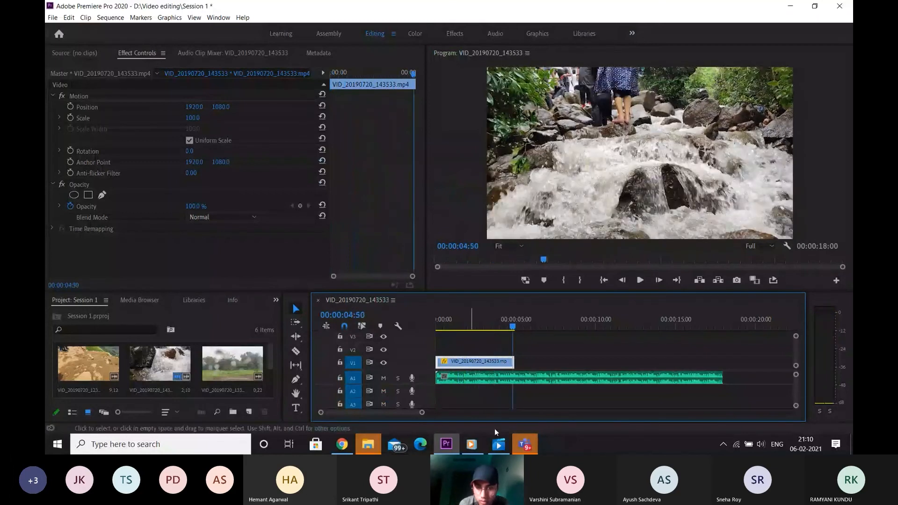
{"action": "right_click", "coordinate": [482, 357]}
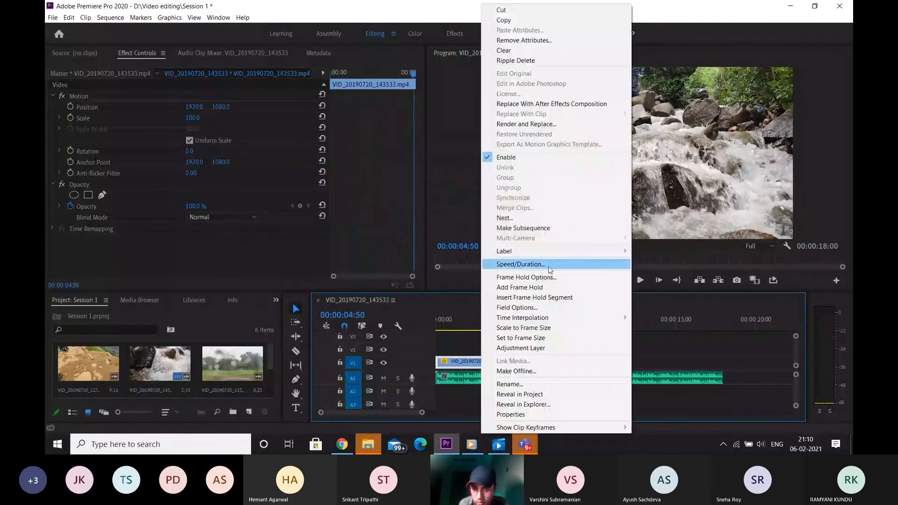
{"action": "left_click", "coordinate": [548, 265]}
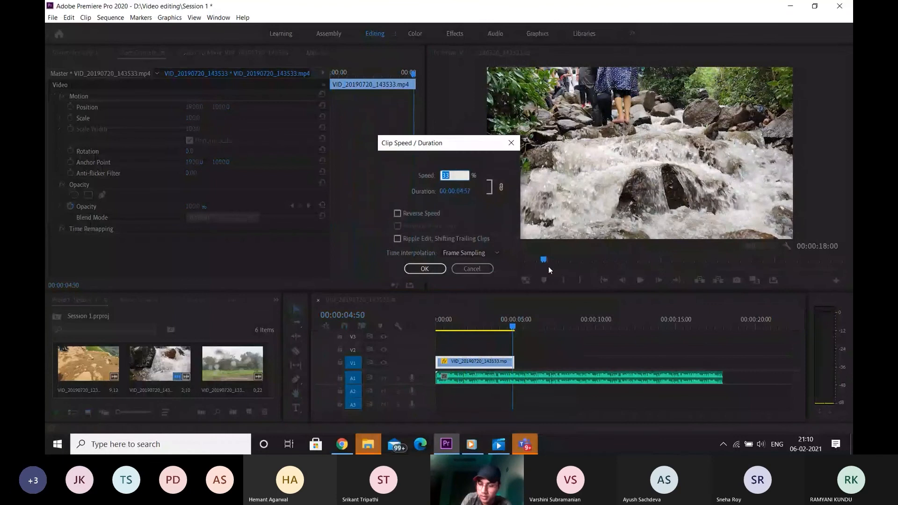
{"action": "type", "text": "25"}
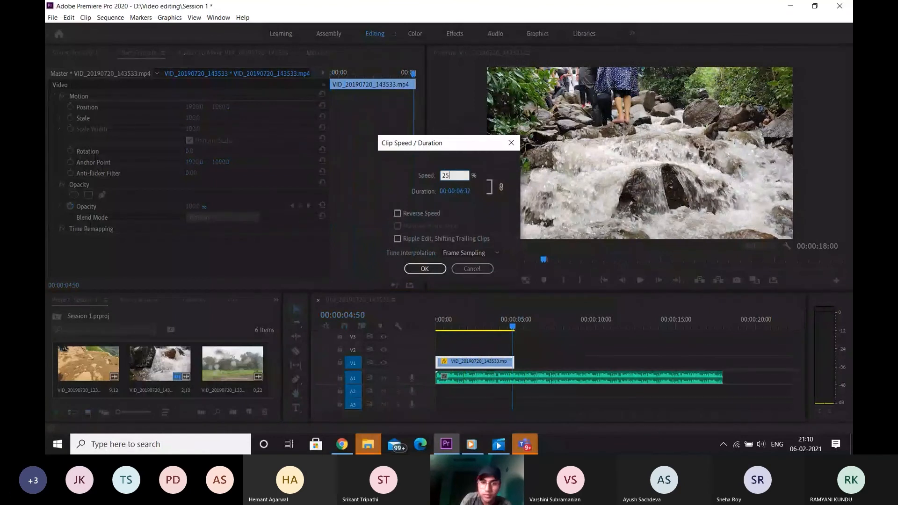
{"action": "key", "text": "Return"}
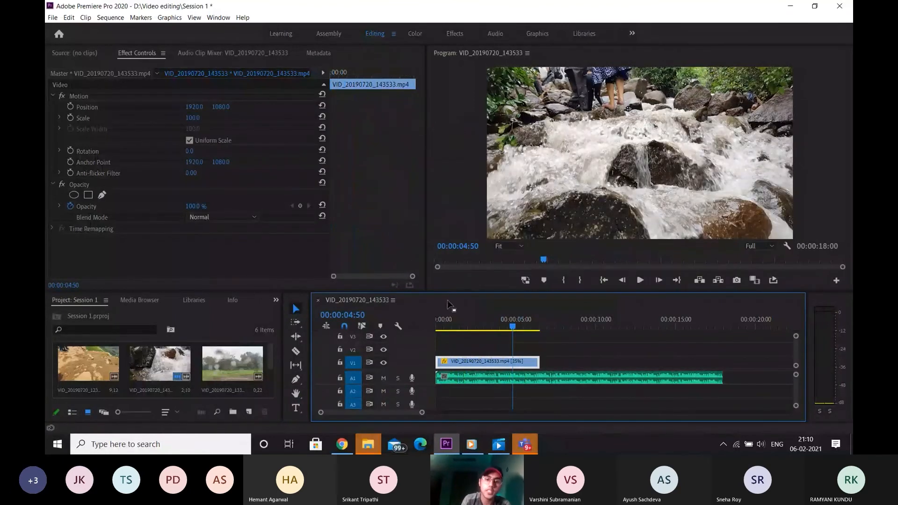
{"action": "left_click", "coordinate": [454, 326]}
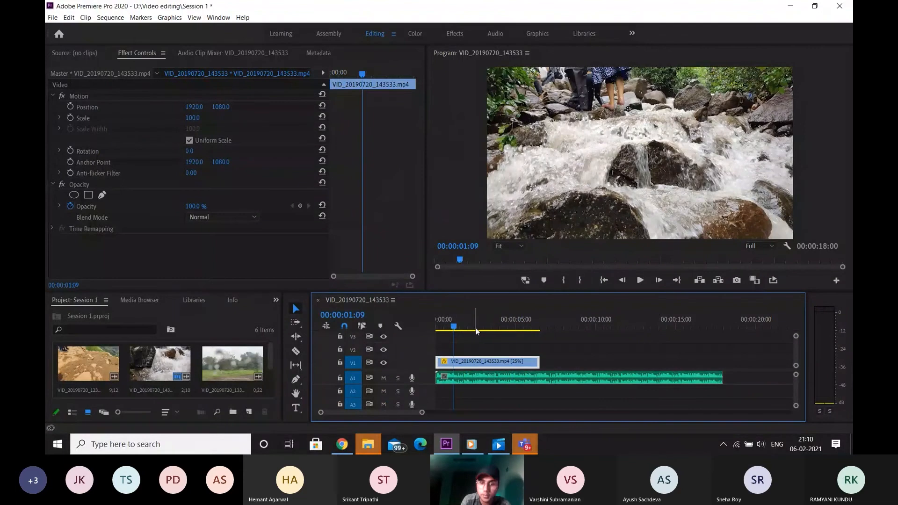
{"action": "left_click_drag", "start_coordinate": [454, 326], "coordinate": [414, 323]}
{"action": "key", "text": "space"}
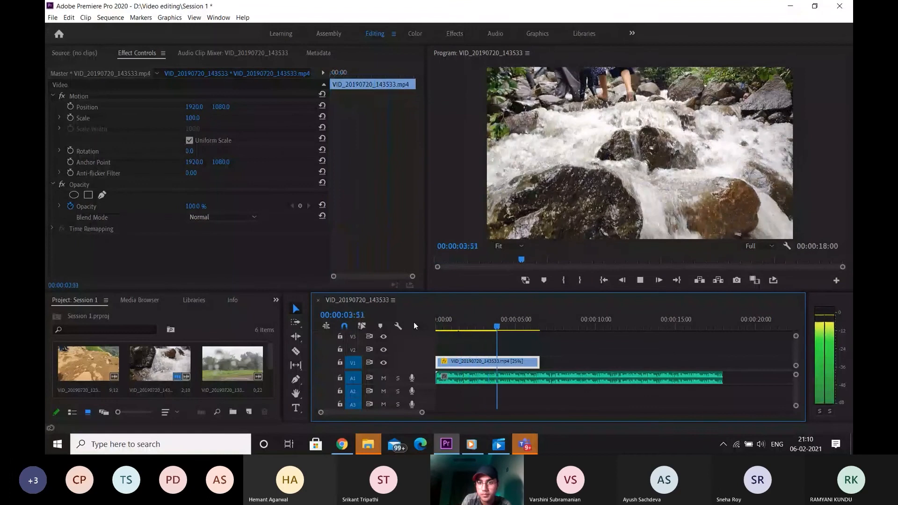
{"action": "key", "text": "space"}
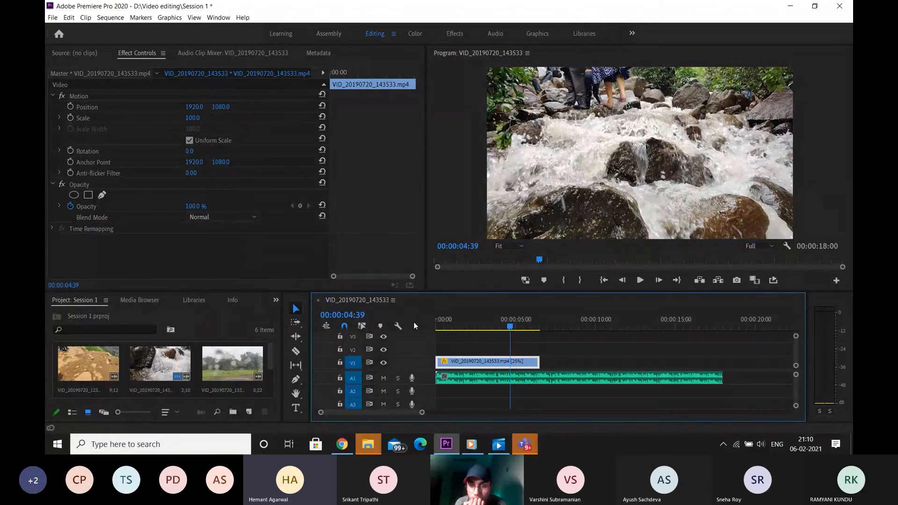
{"action": "key", "text": "XF86MonBrightnessUp"}
{"action": "key", "text": "XF86MonBrightnessUp"}
{"action": "key", "text": "XF86MonBrightnessUp"}
{"action": "key", "text": "XF86MonBrightnessUp"}
{"action": "key", "text": "XF86MonBrightnessUp"}
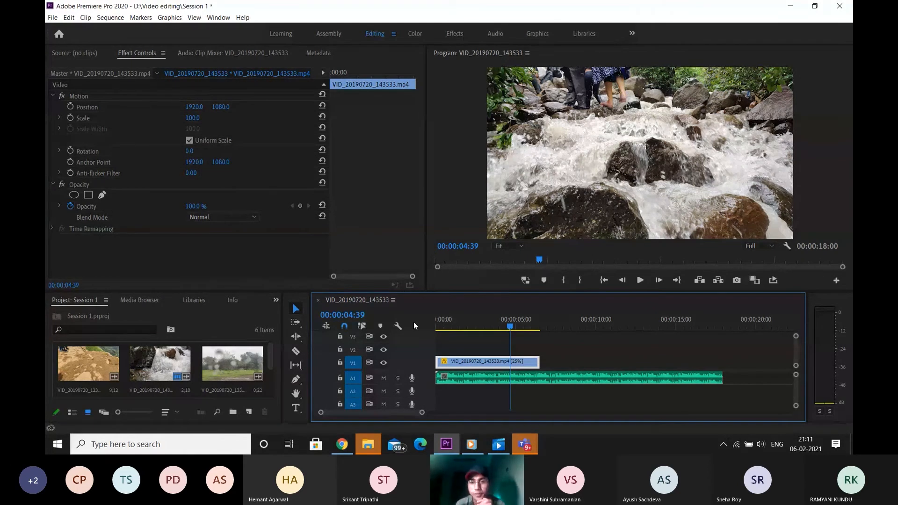
Step: Replay the sequence from near the start and view the time interpolation options for the V1 clip without changing them
{"action": "left_click", "coordinate": [442, 326]}
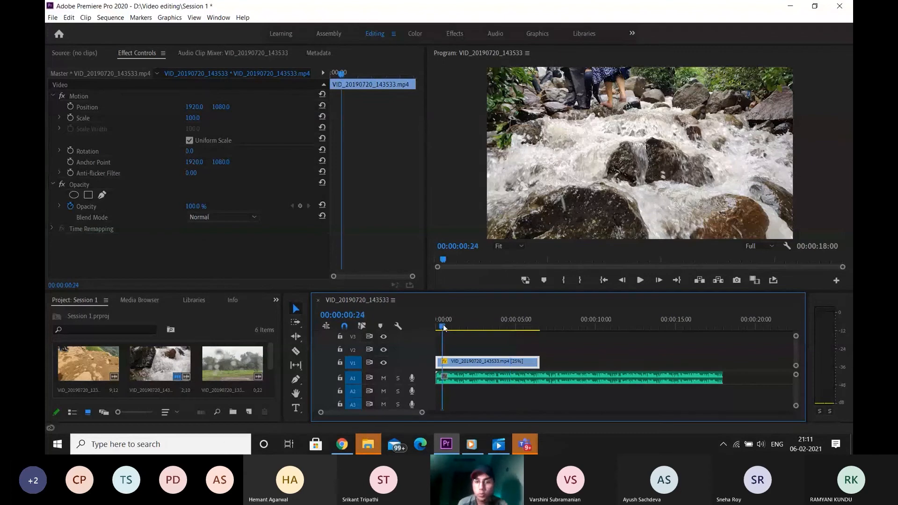
{"action": "key", "text": "space"}
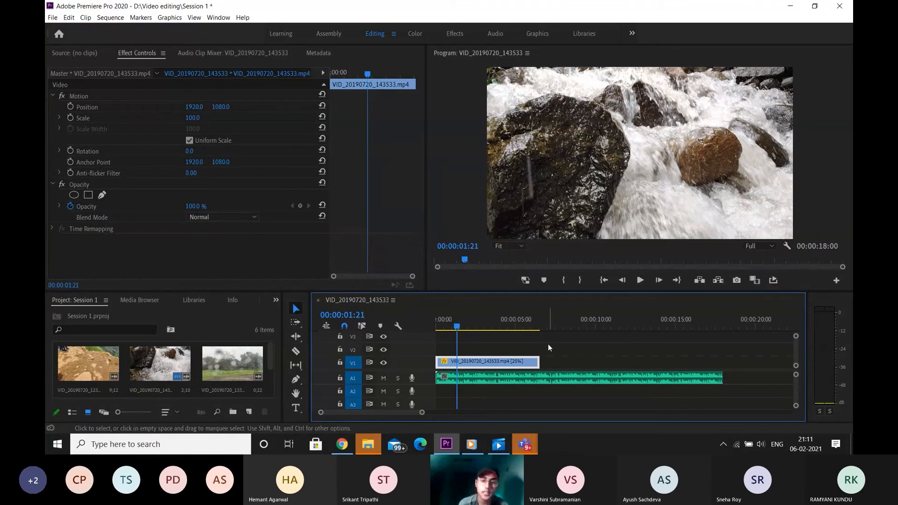
{"action": "right_click", "coordinate": [497, 360]}
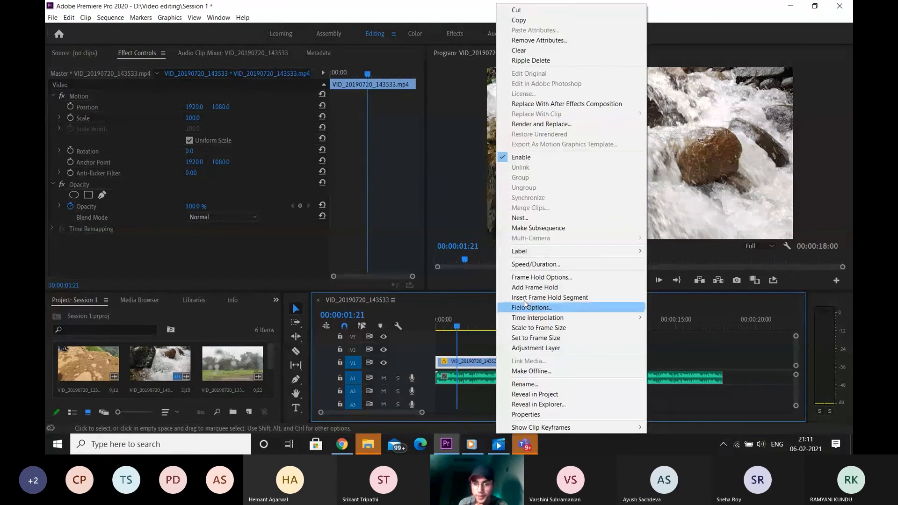
{"action": "left_click", "coordinate": [536, 265]}
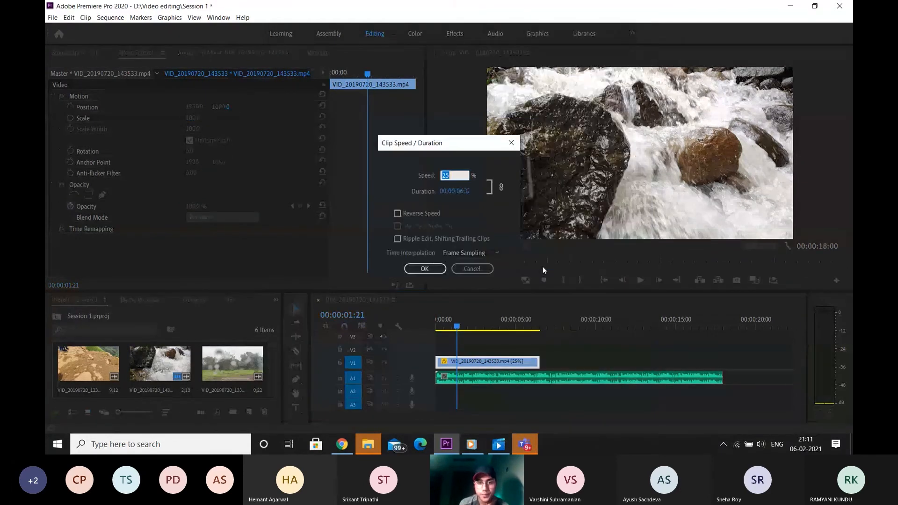
{"action": "left_click", "coordinate": [470, 253]}
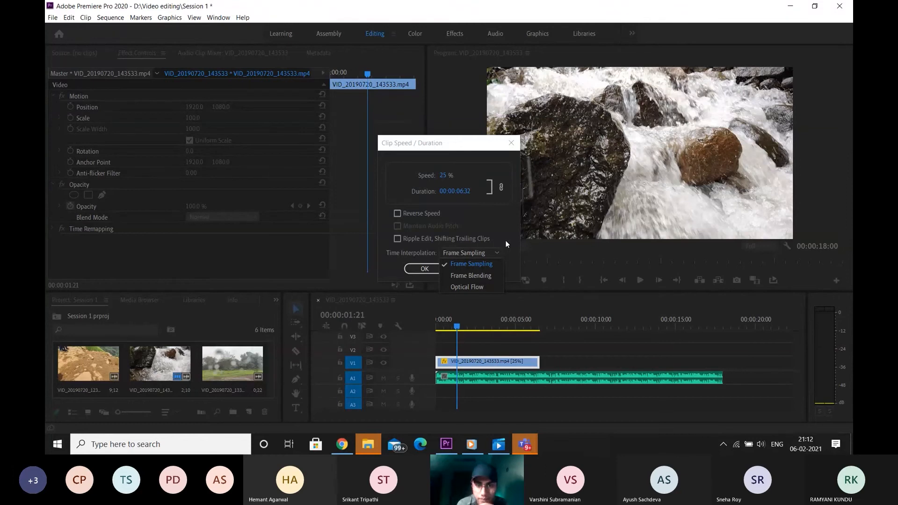
{"action": "left_click", "coordinate": [511, 143]}
{"action": "left_click", "coordinate": [511, 142]}
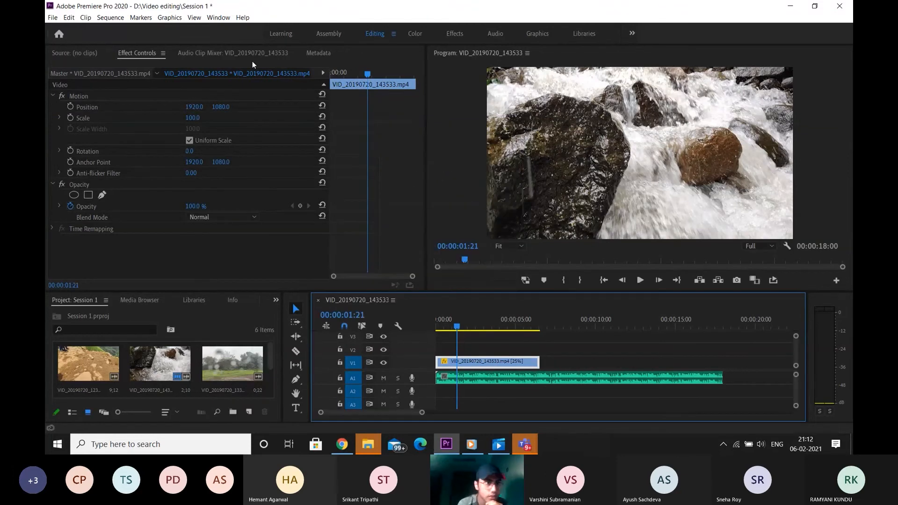
Step: Check the frame rate and video display format in the sequence settings, leaving them as they are
{"action": "left_click", "coordinate": [110, 17]}
{"action": "left_click", "coordinate": [133, 29]}
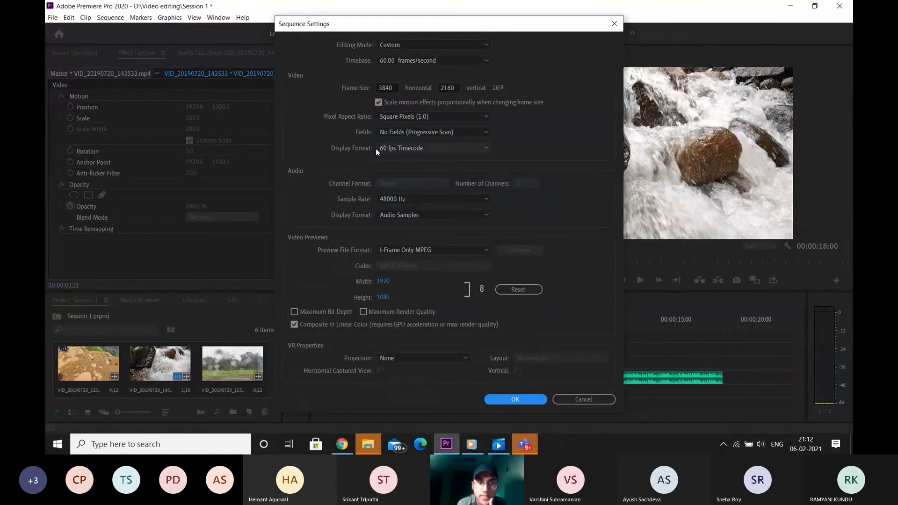
{"action": "left_click", "coordinate": [420, 148]}
{"action": "left_click", "coordinate": [468, 147]}
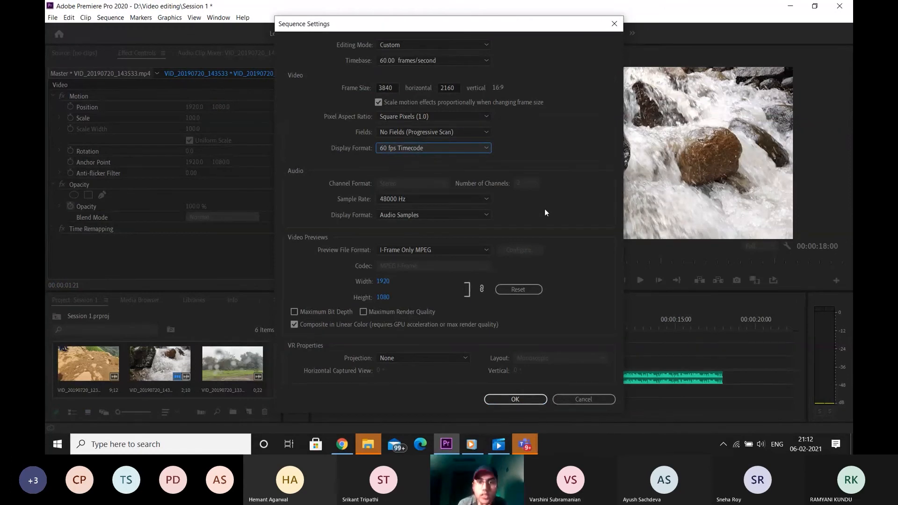
{"action": "left_click", "coordinate": [614, 24]}
{"action": "left_click", "coordinate": [579, 352]}
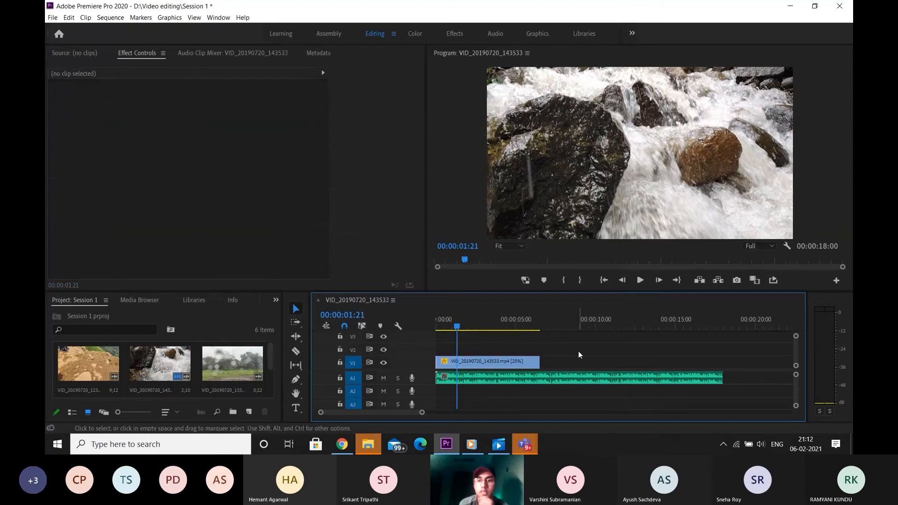
Step: Try a custom export frame rate of 30 in the export settings and leave without exporting
{"action": "key", "text": "ctrl+m"}
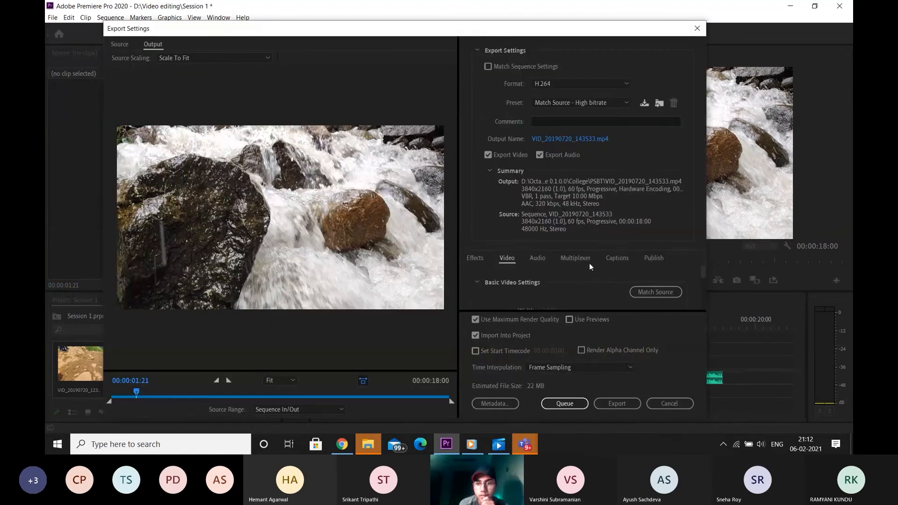
{"action": "scroll", "coordinate": [703, 274], "scroll_direction": "down", "scroll_amount": 2}
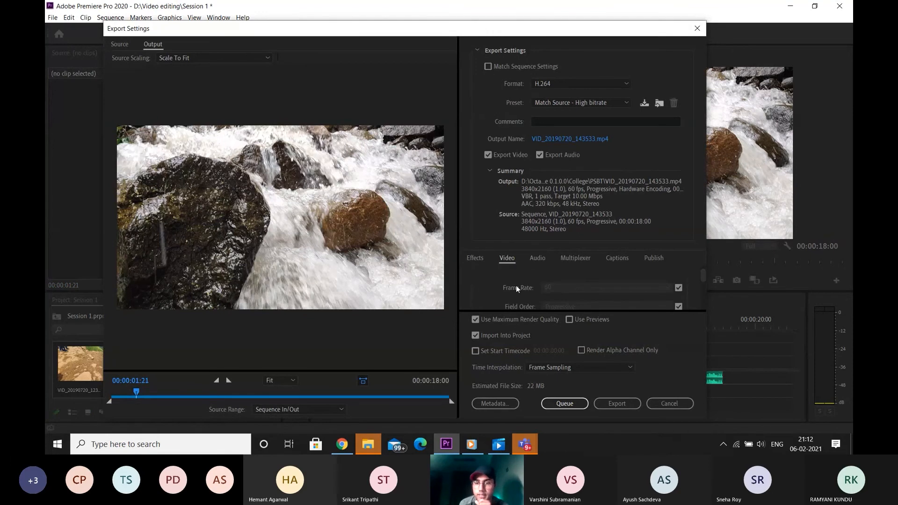
{"action": "left_click", "coordinate": [679, 288]}
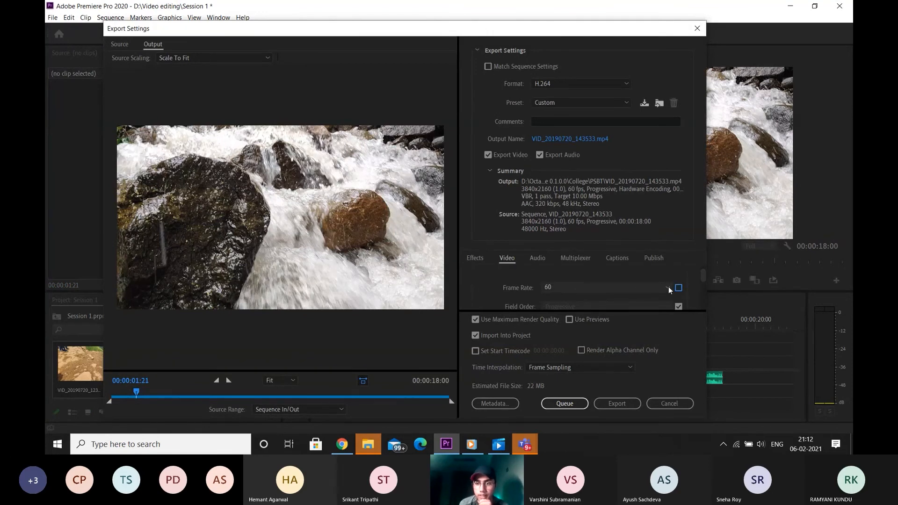
{"action": "left_click", "coordinate": [669, 287]}
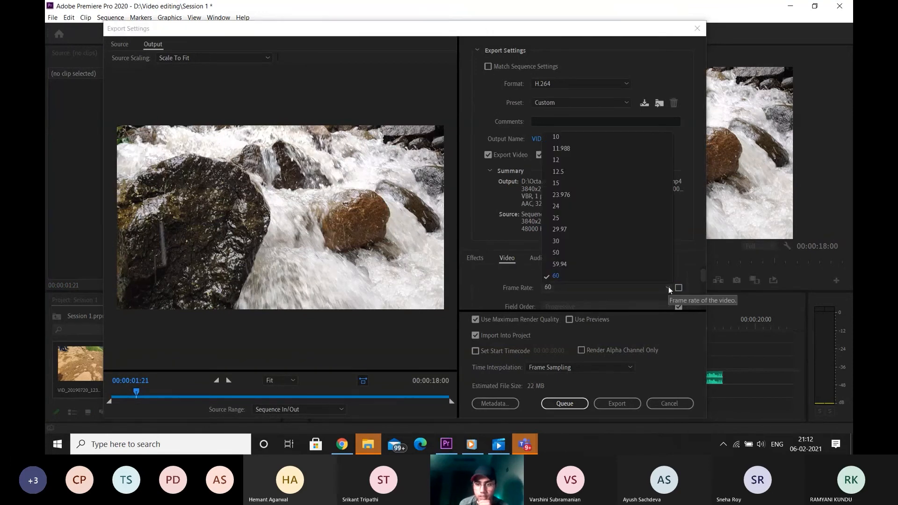
{"action": "left_click", "coordinate": [591, 242]}
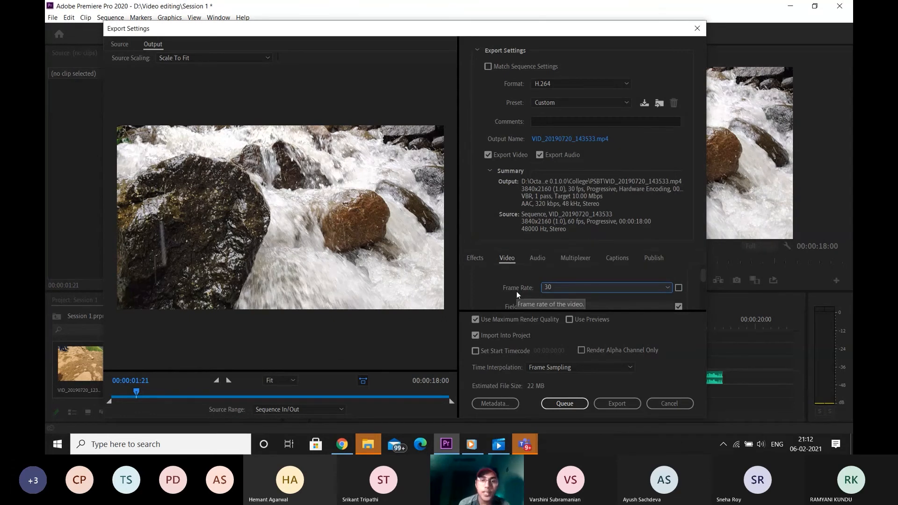
{"action": "left_click", "coordinate": [697, 29]}
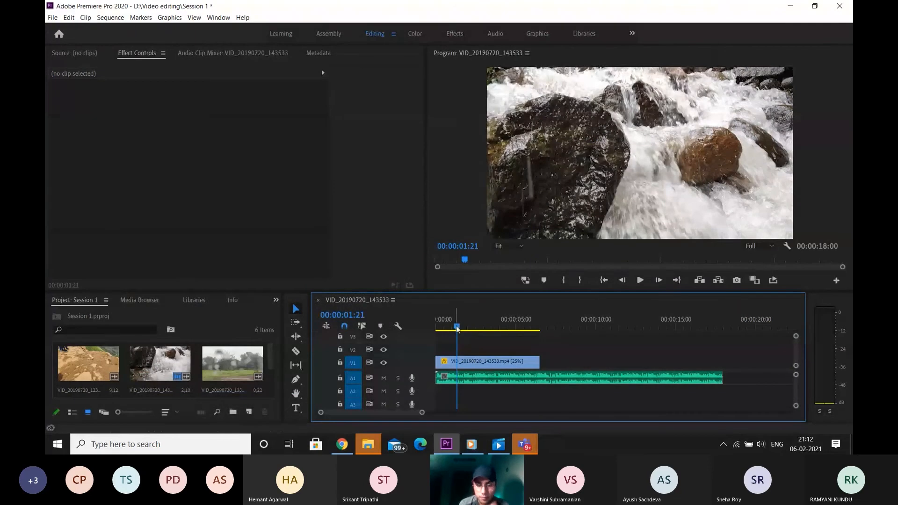
Step: Review the speed, duration and time interpolation settings of the selected river clip and cancel the dialog
{"action": "left_click", "coordinate": [482, 363]}
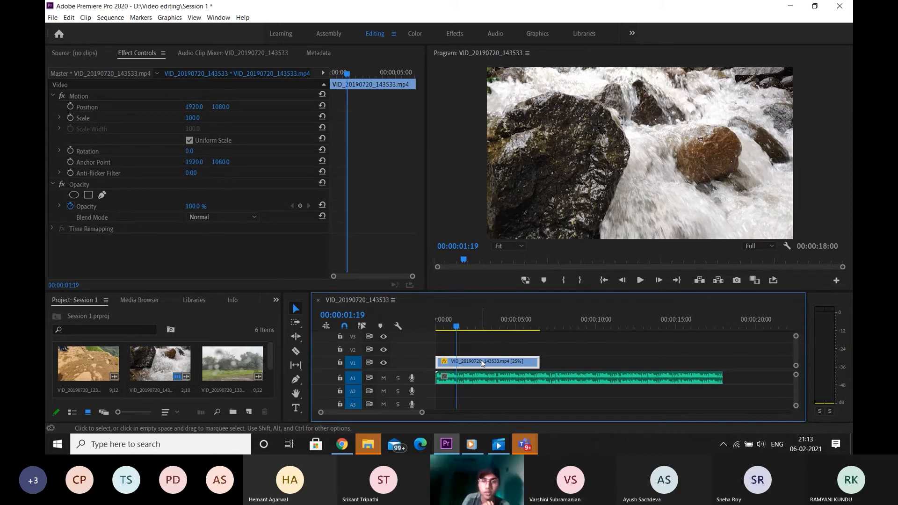
{"action": "right_click", "coordinate": [482, 363]}
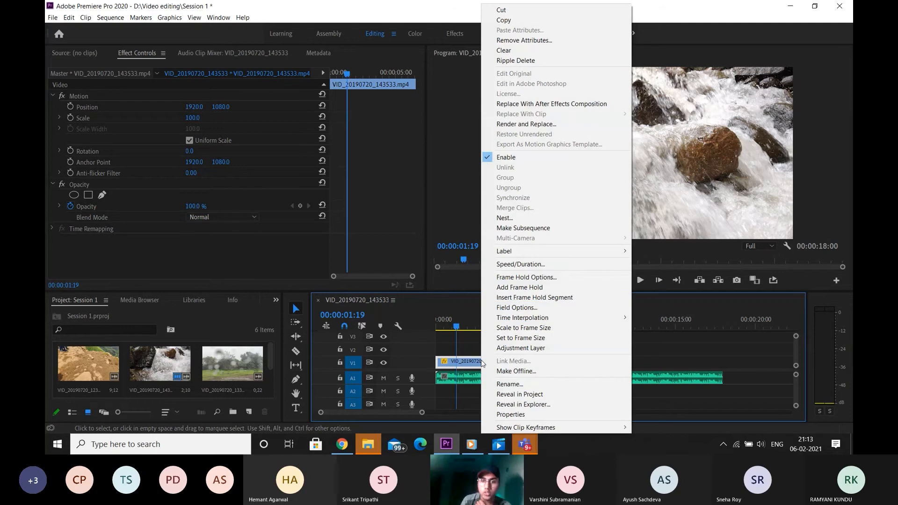
{"action": "left_click", "coordinate": [550, 268]}
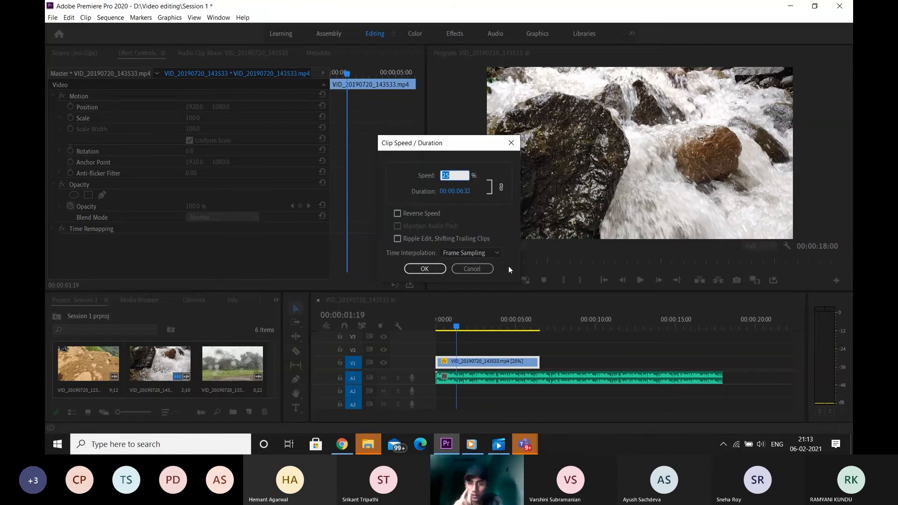
{"action": "left_click", "coordinate": [485, 252]}
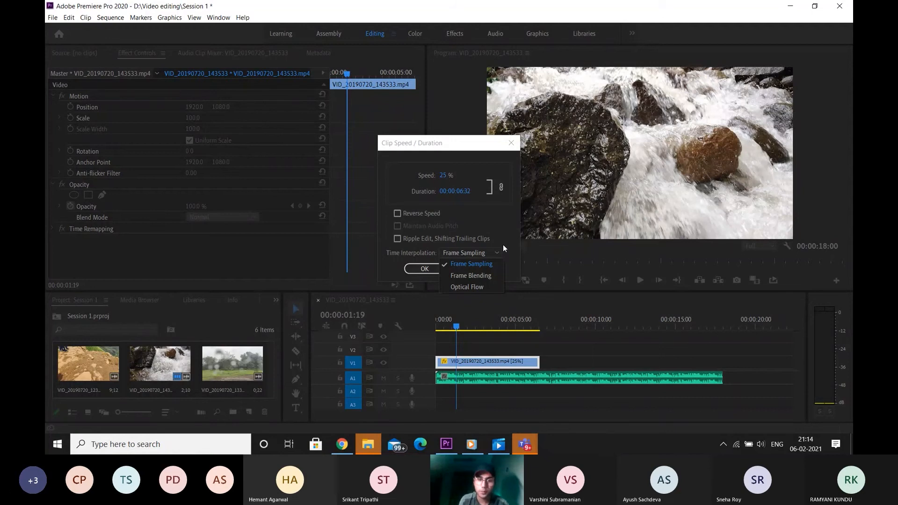
{"action": "left_click", "coordinate": [493, 210]}
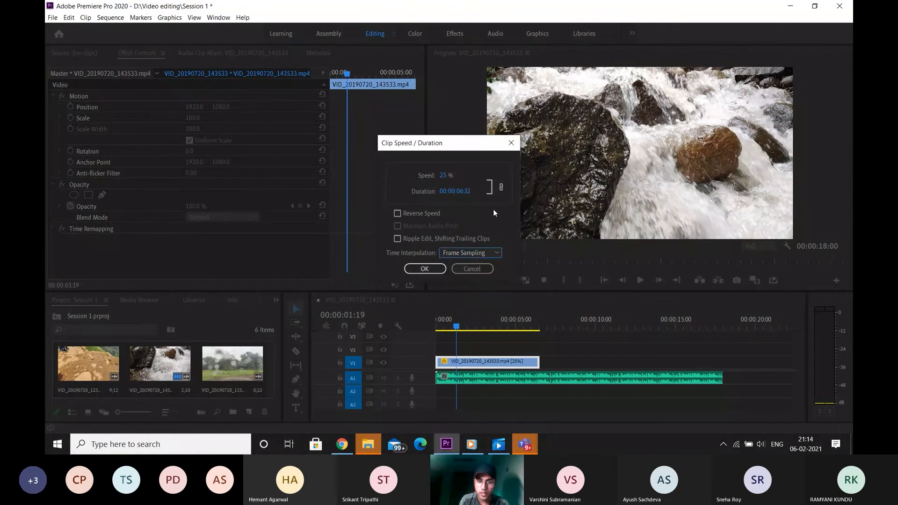
{"action": "left_click", "coordinate": [480, 270]}
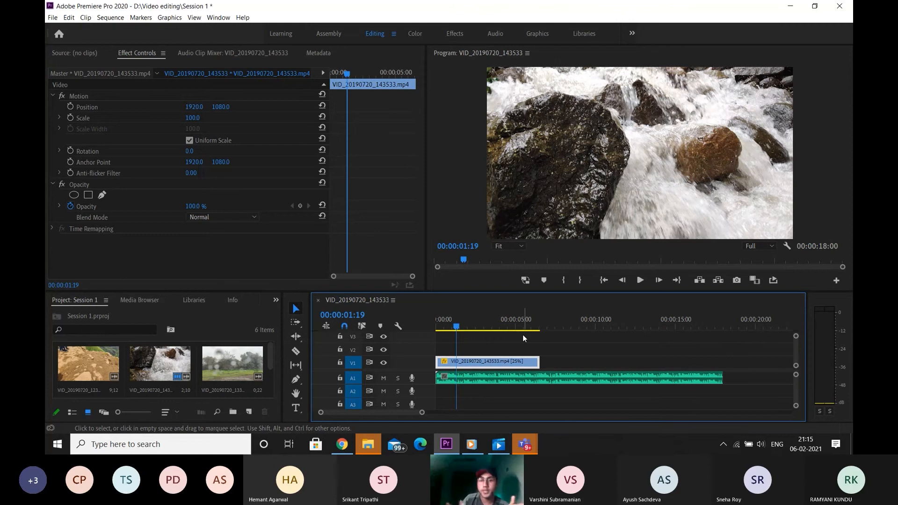
Step: Set the time interpolation of the V1 clip to Optical Flow and move the playhead to the start of the sequence
{"action": "right_click", "coordinate": [499, 360]}
{"action": "left_click", "coordinate": [558, 265]}
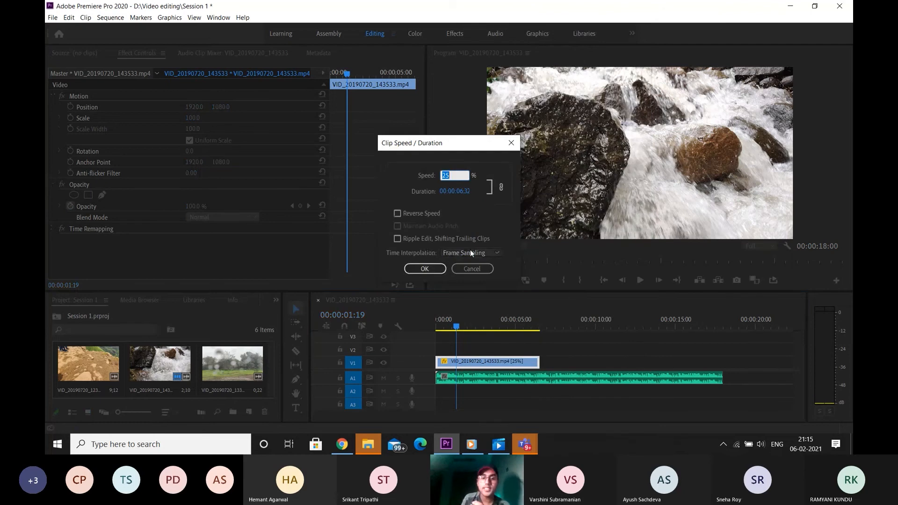
{"action": "left_click", "coordinate": [471, 252]}
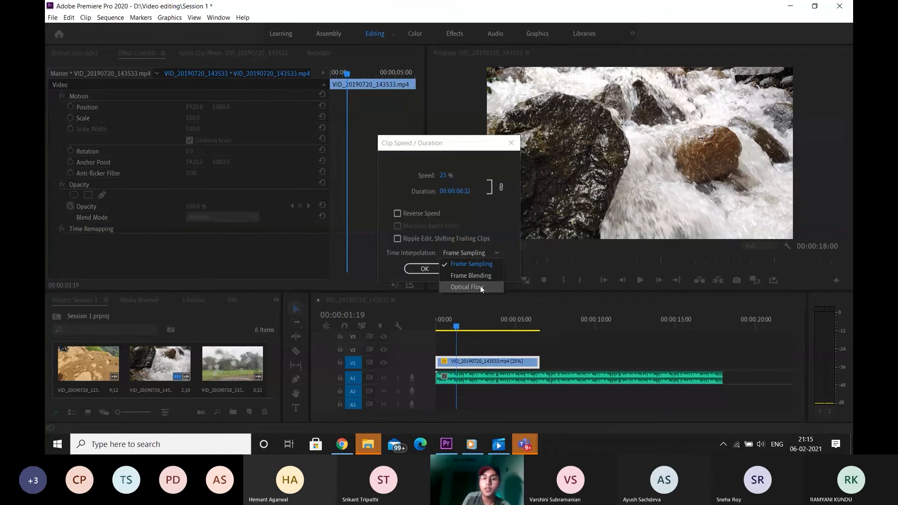
{"action": "left_click", "coordinate": [481, 286]}
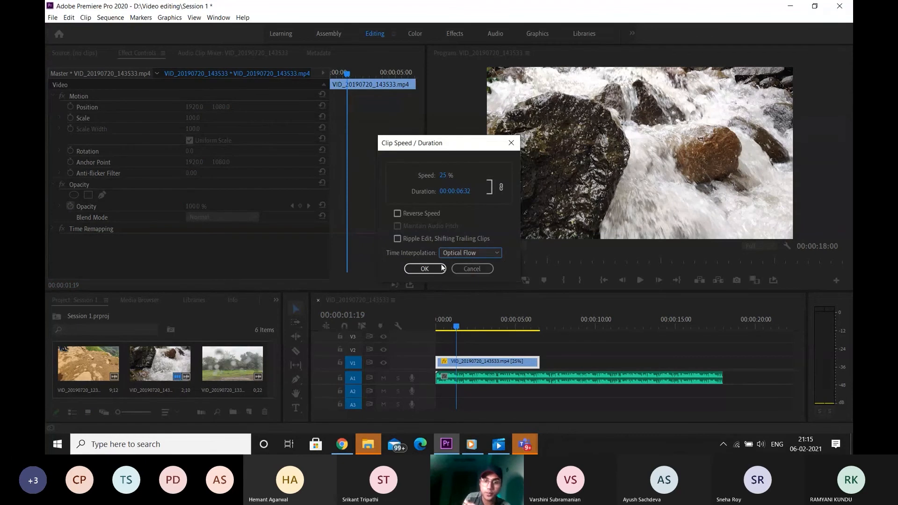
{"action": "left_click", "coordinate": [425, 268]}
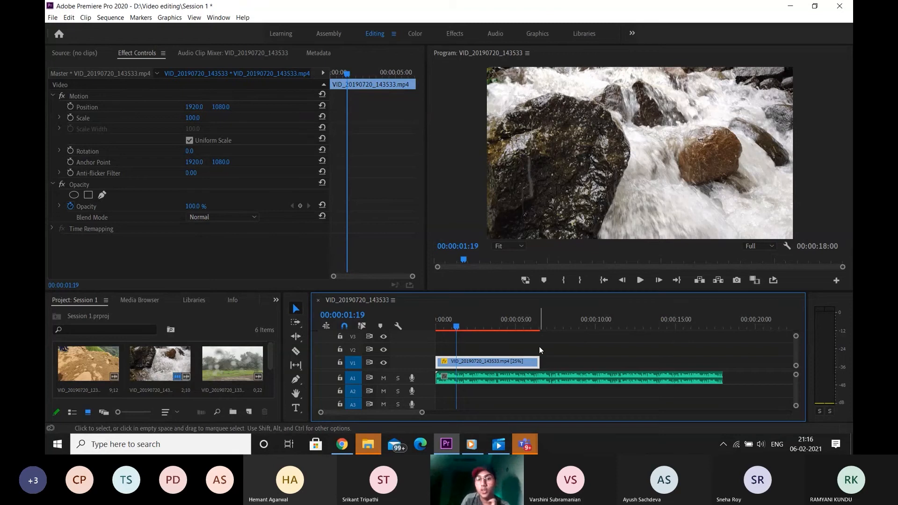
{"action": "left_click", "coordinate": [451, 327]}
{"action": "left_click", "coordinate": [435, 326]}
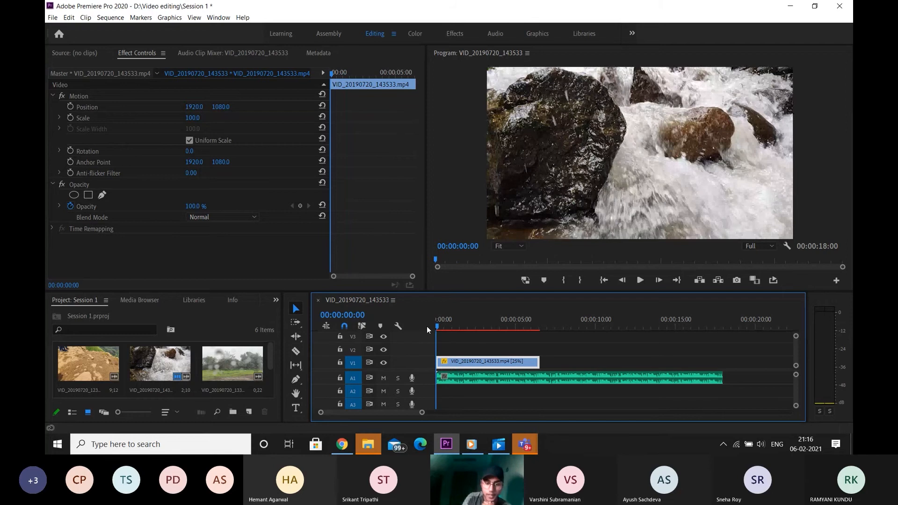
{"action": "left_click", "coordinate": [539, 326]}
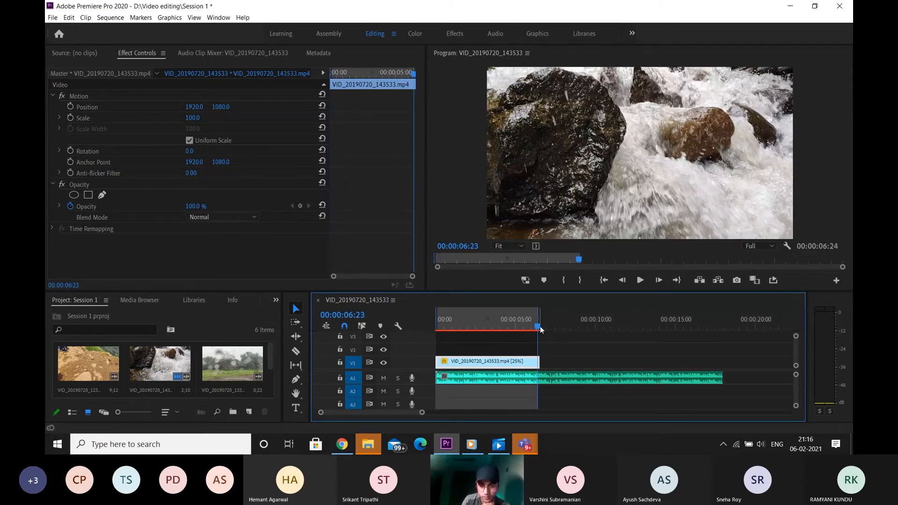
{"action": "left_click", "coordinate": [546, 327]}
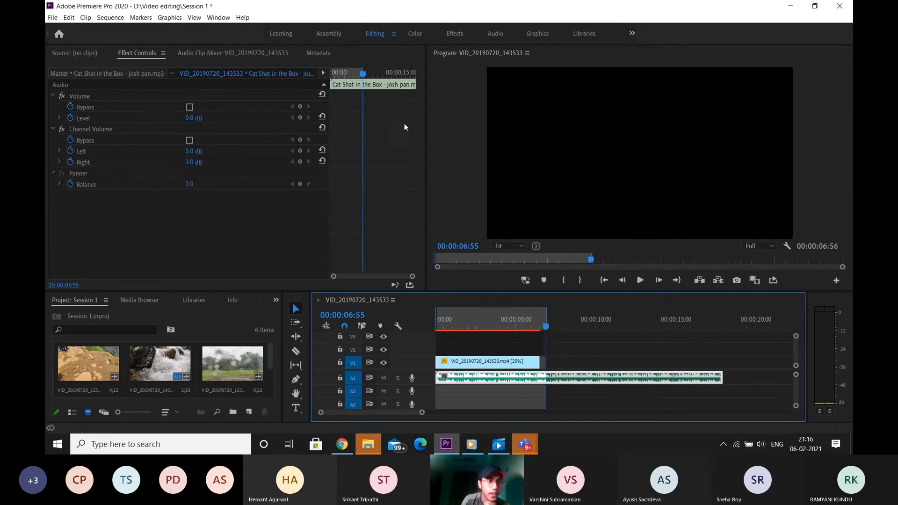
{"action": "left_click", "coordinate": [101, 18]}
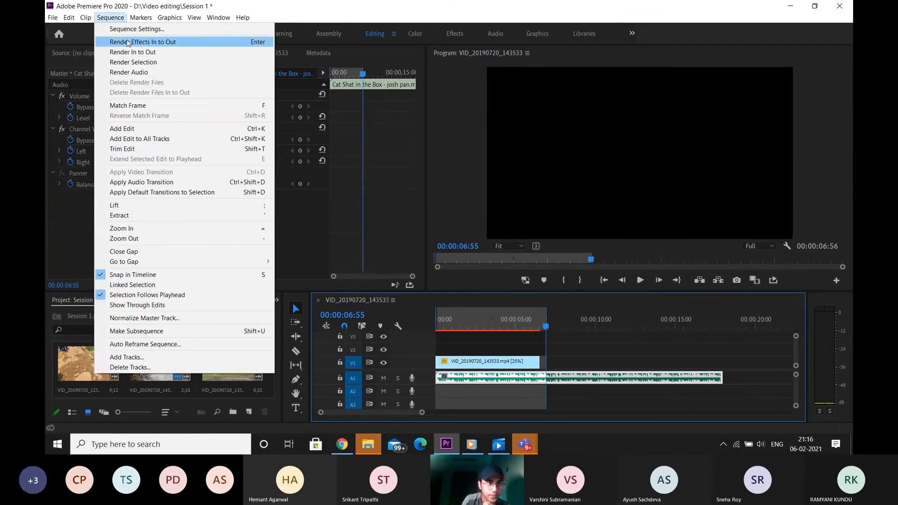
{"action": "left_click", "coordinate": [151, 52]}
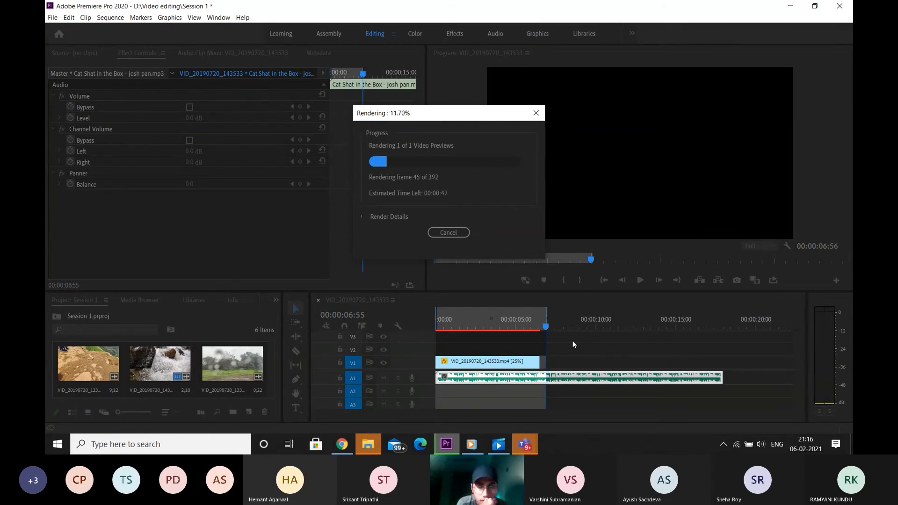
{"action": "left_click", "coordinate": [450, 232]}
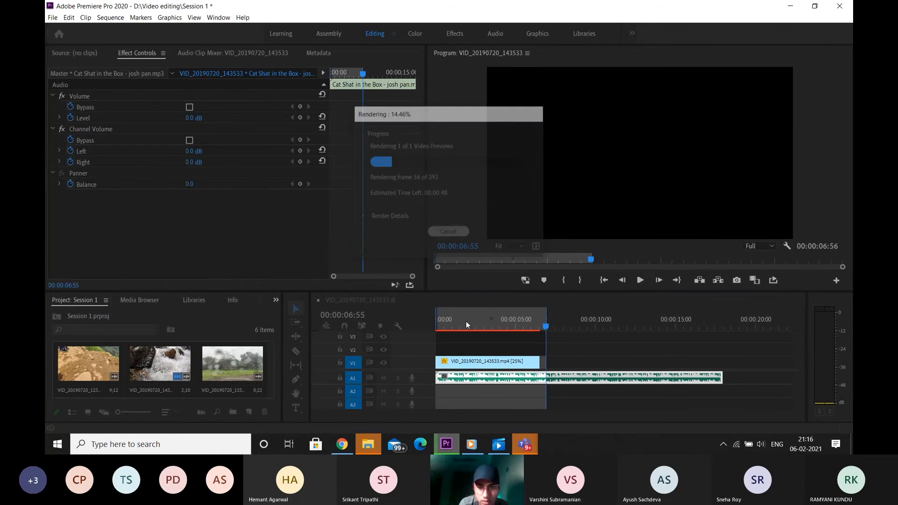
Step: Mark the sequence out point at 00:00:01:33, render in to out and stop the playback
{"action": "left_click", "coordinate": [461, 326]}
{"action": "key", "text": "o"}
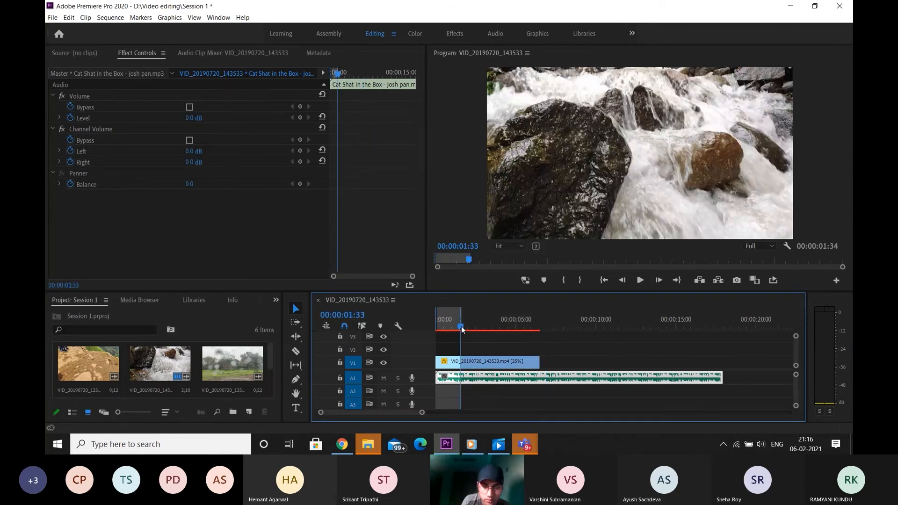
{"action": "left_click", "coordinate": [110, 18]}
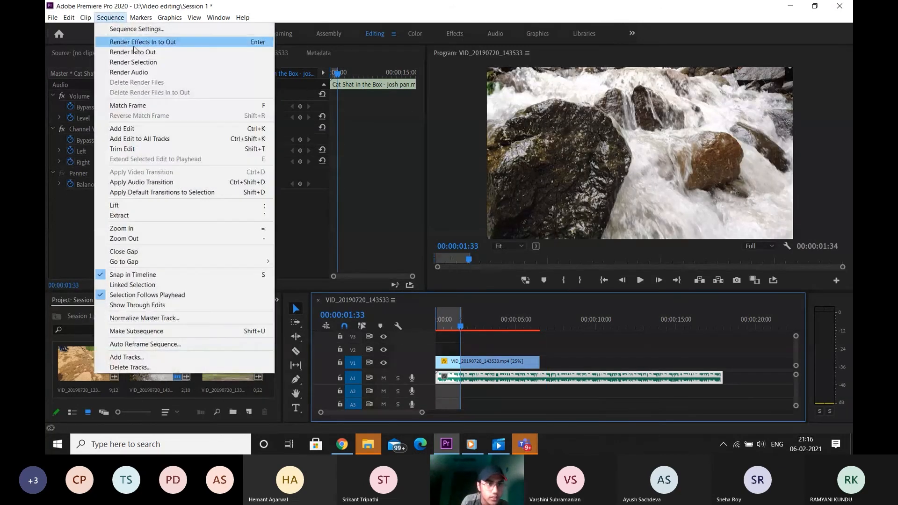
{"action": "left_click", "coordinate": [141, 53]}
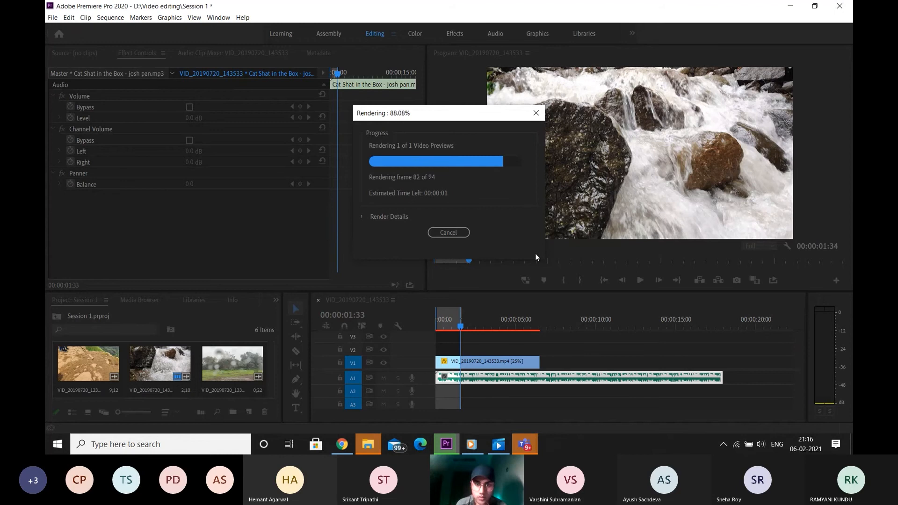
{"action": "key", "text": "space"}
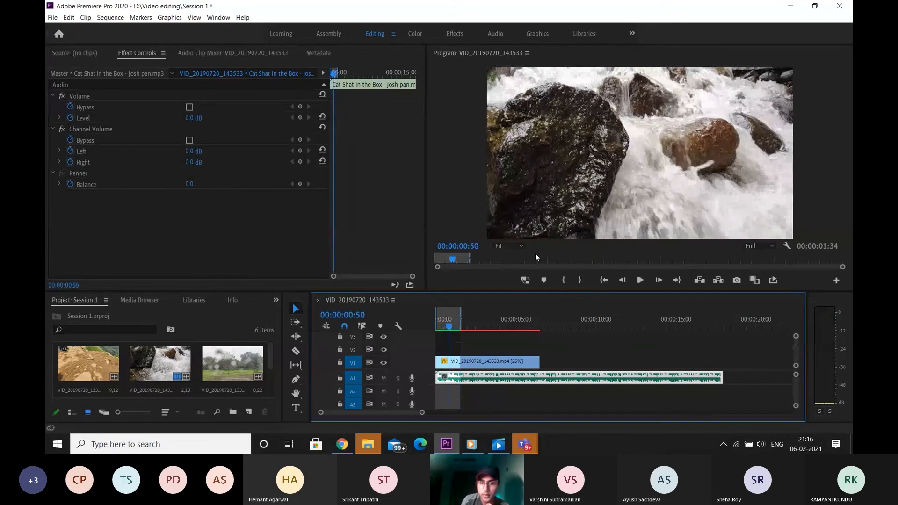
Step: Clear the in and out points of the sequence and move the playhead just past the 25% clip
{"action": "right_click", "coordinate": [447, 310]}
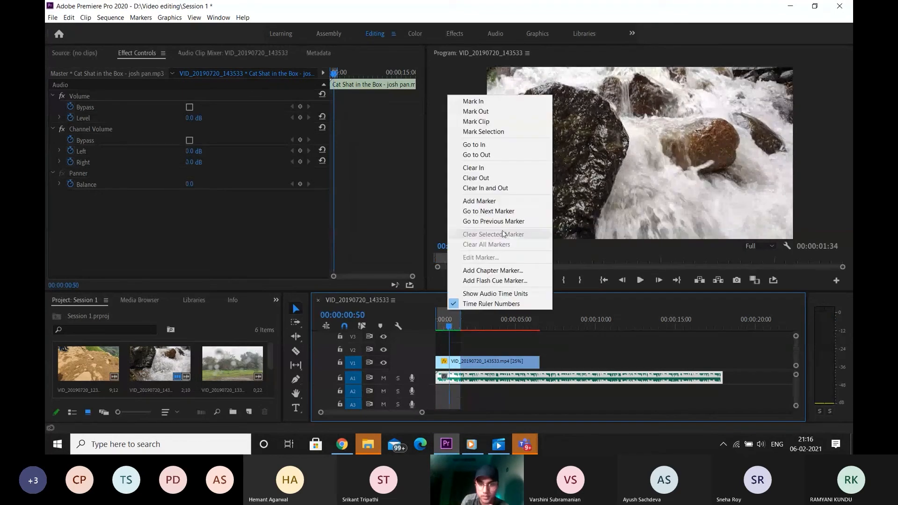
{"action": "left_click", "coordinate": [496, 188]}
{"action": "left_click", "coordinate": [546, 317]}
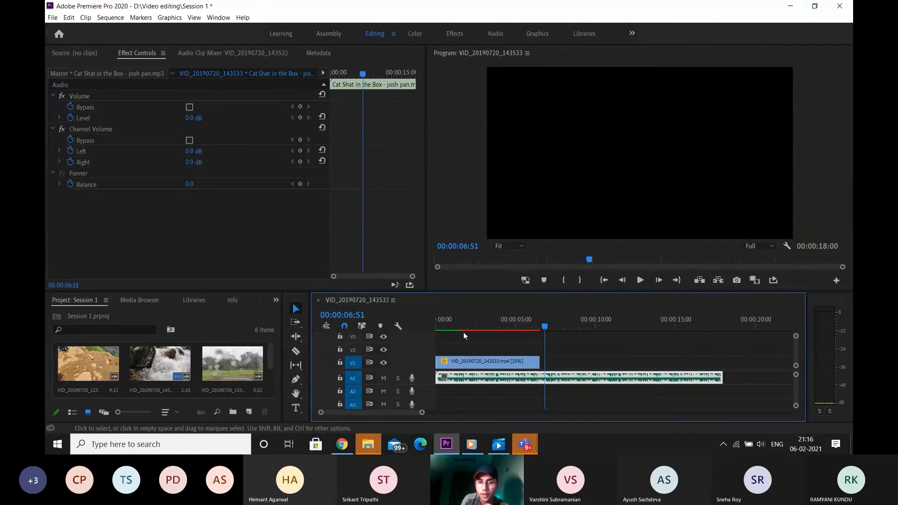
Step: Step through the first frames of the 25% river clip and play it from the start to judge the slow motion
{"action": "left_click_drag", "start_coordinate": [450, 314], "coordinate": [413, 322]}
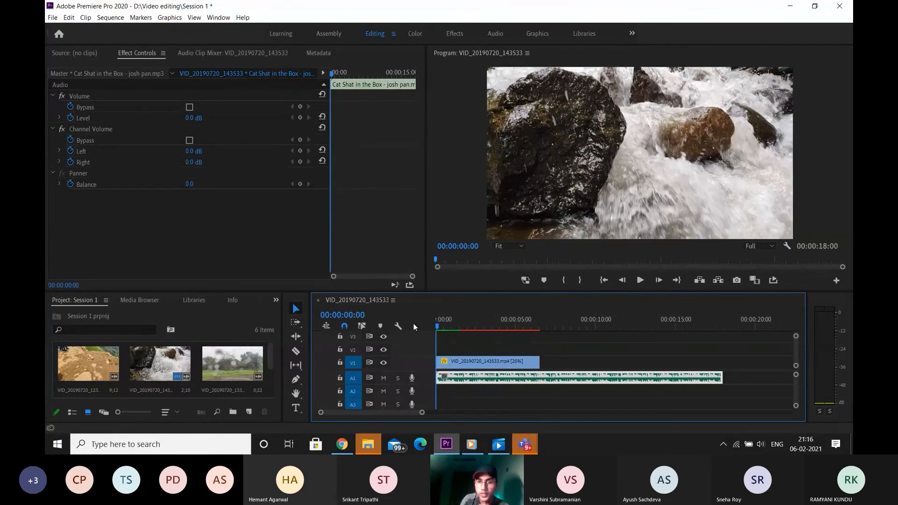
{"action": "key", "text": "Right"}
{"action": "key", "text": "Right"}
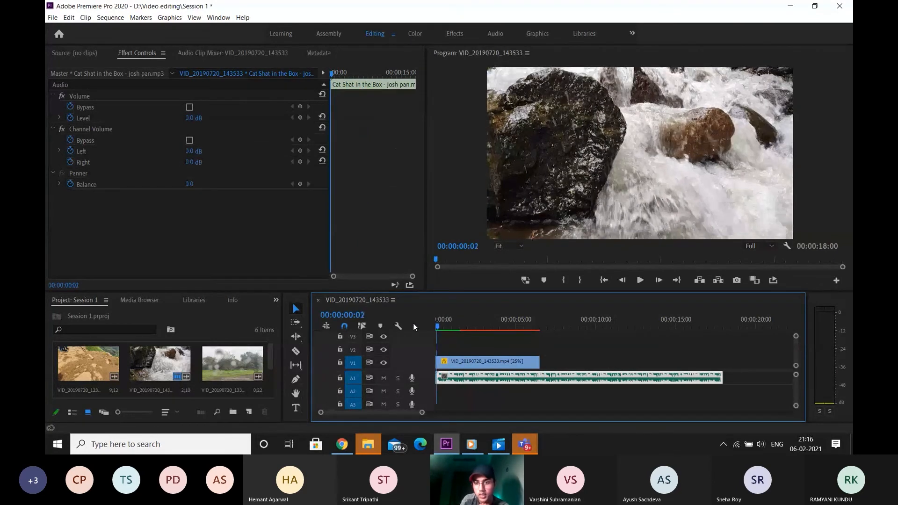
{"action": "key", "text": "Left"}
{"action": "key", "text": "Left"}
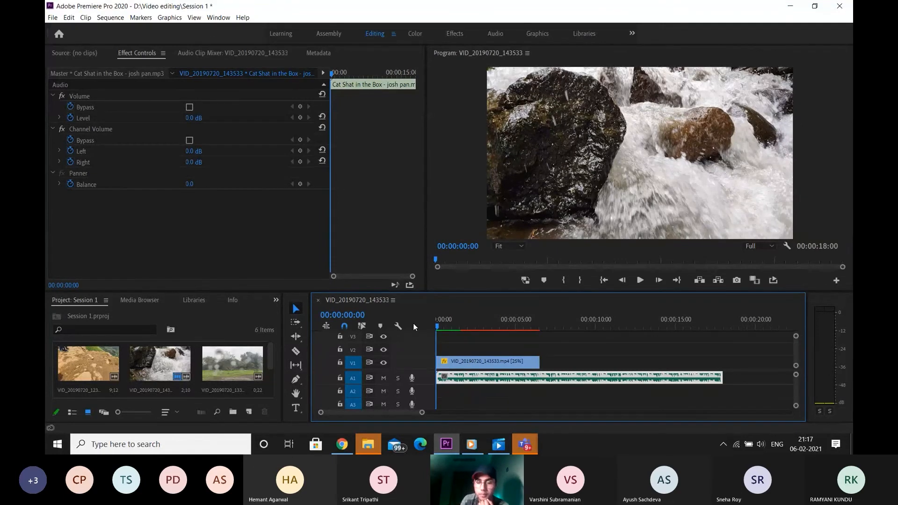
{"action": "key", "text": "space"}
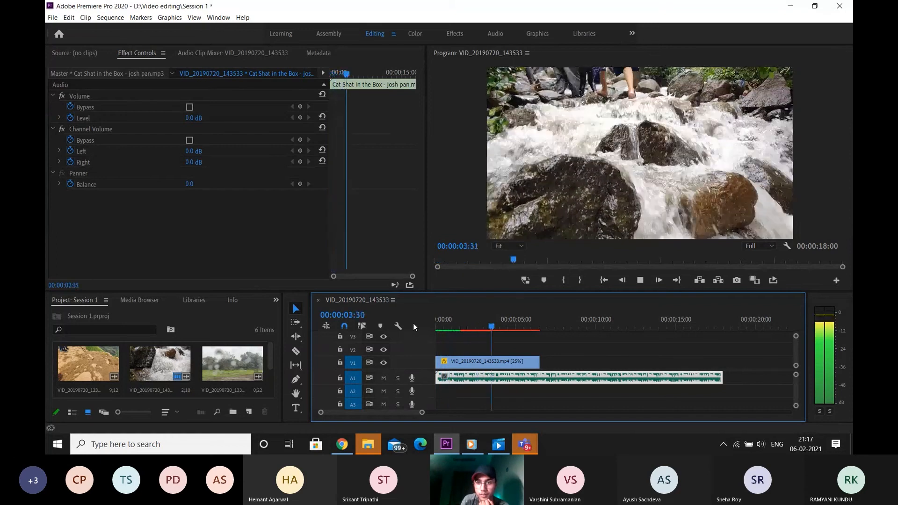
{"action": "key", "text": "space"}
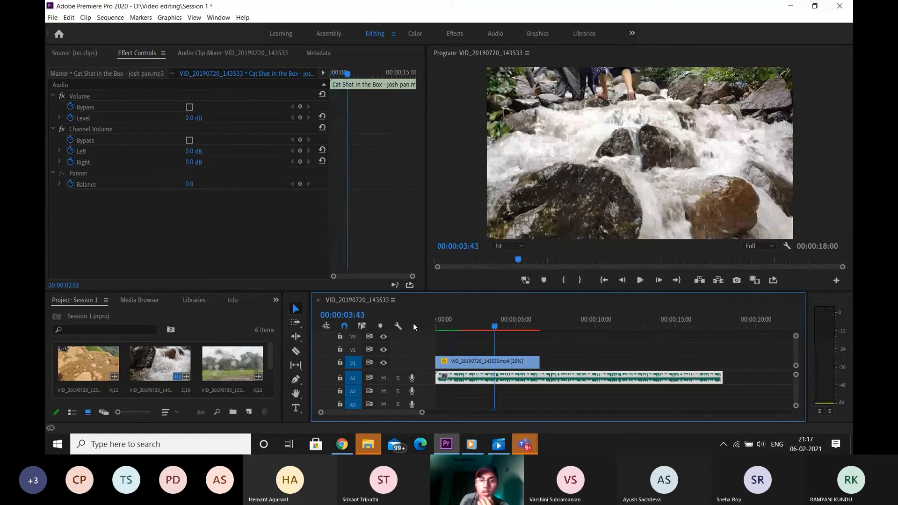
{"action": "left_click", "coordinate": [471, 327]}
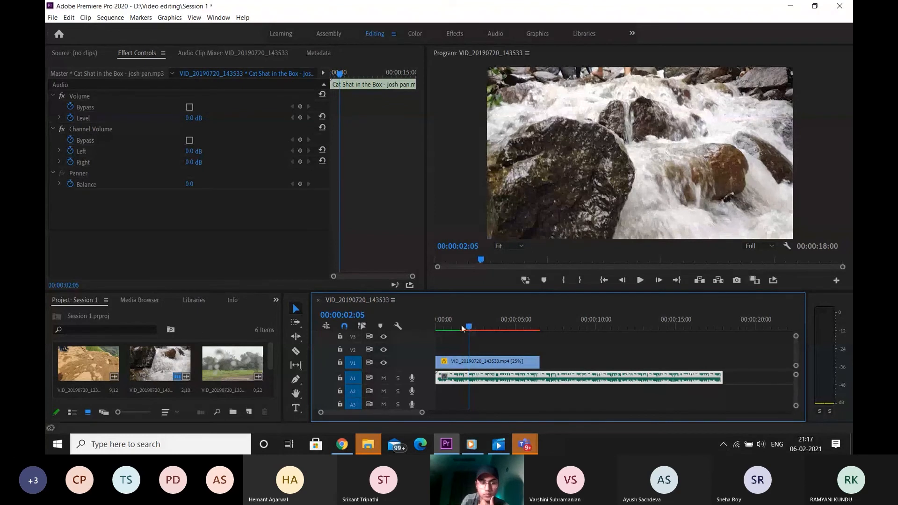
Step: Add only the video of the river clip to V1 at about 10 seconds and extend both of its ends
{"action": "double_click", "coordinate": [163, 360]}
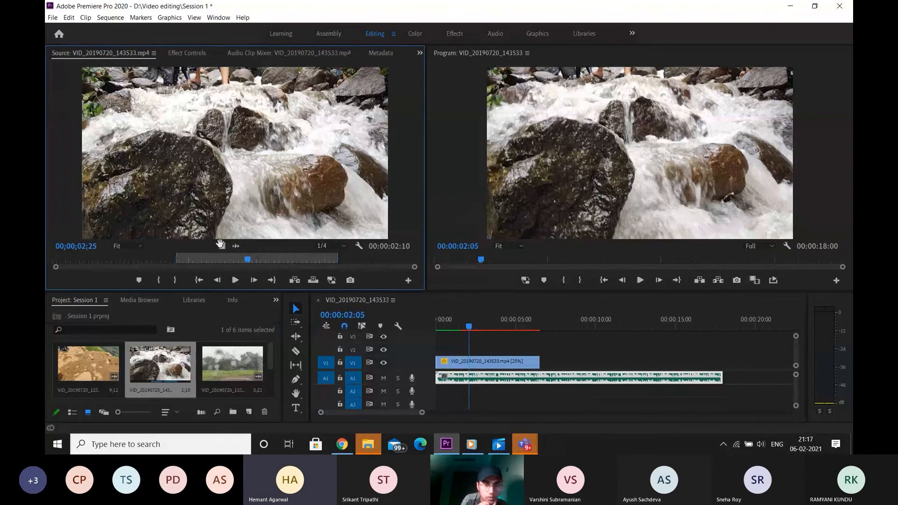
{"action": "left_click_drag", "start_coordinate": [221, 245], "coordinate": [603, 364]}
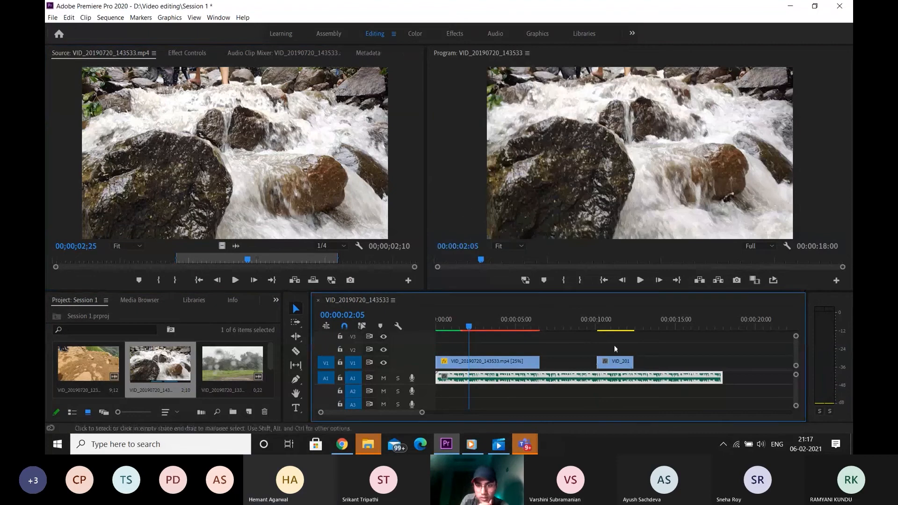
{"action": "left_click", "coordinate": [600, 325]}
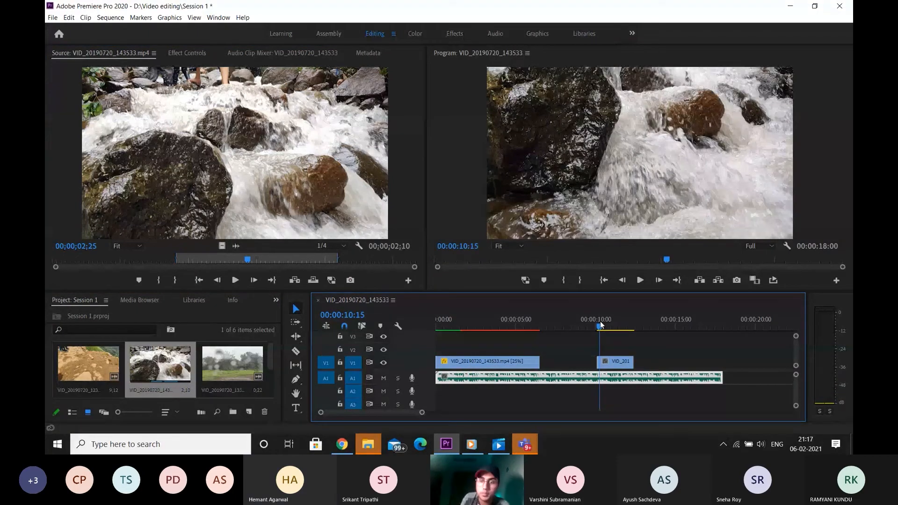
{"action": "left_click_drag", "start_coordinate": [630, 359], "coordinate": [655, 361]}
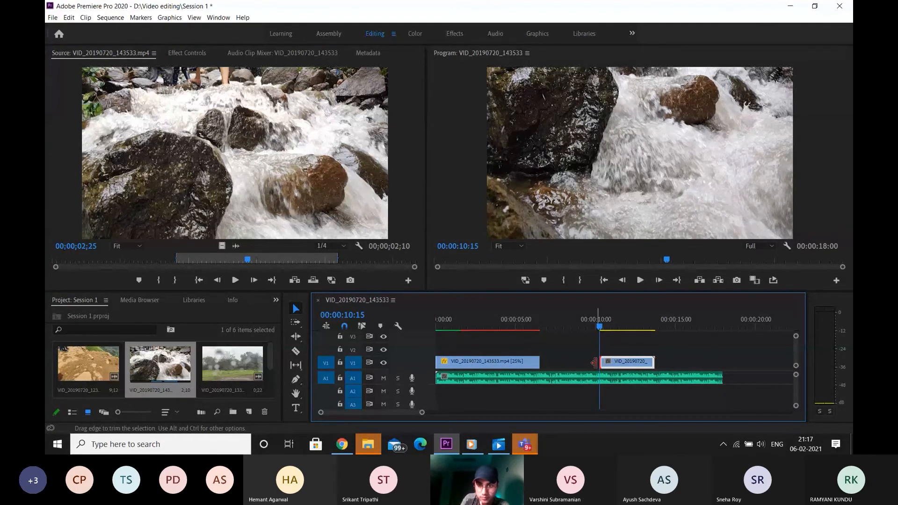
{"action": "left_click_drag", "start_coordinate": [594, 362], "coordinate": [586, 362]}
Step: Try a scale of 50 on the second river clip and set it back to 100
{"action": "left_click", "coordinate": [190, 50]}
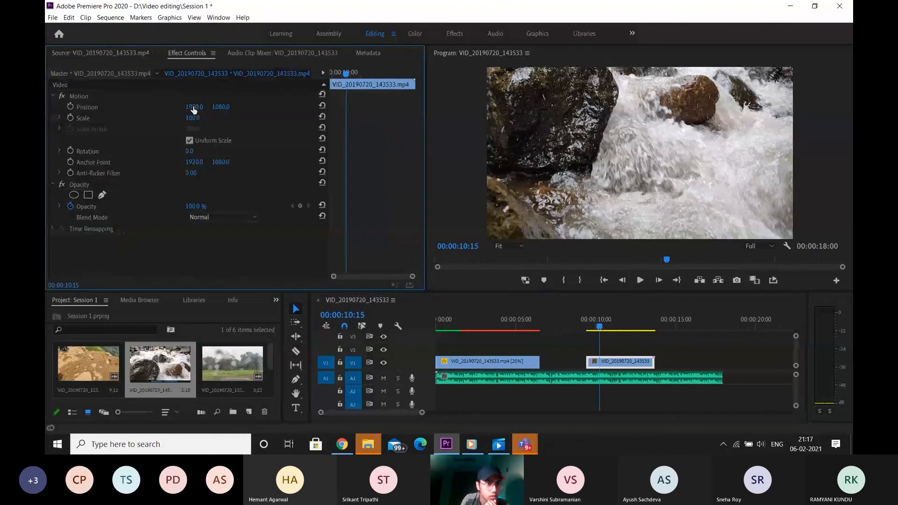
{"action": "left_click", "coordinate": [195, 118]}
{"action": "type", "text": "50"}
{"action": "key", "text": "Return"}
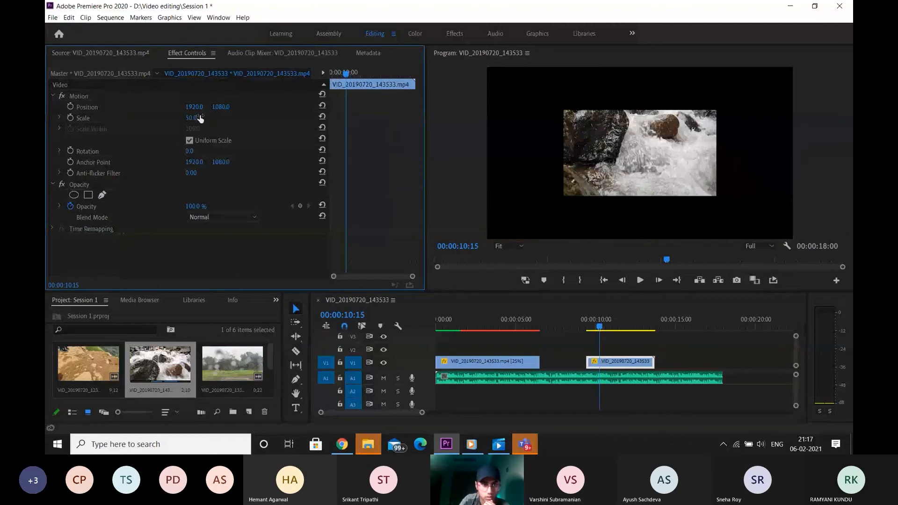
{"action": "left_click", "coordinate": [196, 118]}
{"action": "type", "text": "100"}
{"action": "key", "text": "Return"}
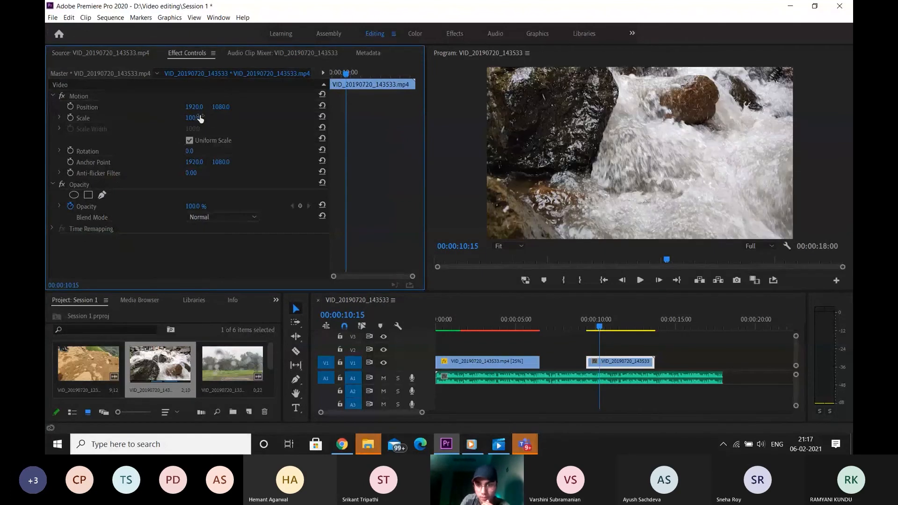
Step: Play the second river clip at its normal speed from near its start
{"action": "left_click", "coordinate": [509, 311]}
{"action": "left_click", "coordinate": [572, 339]}
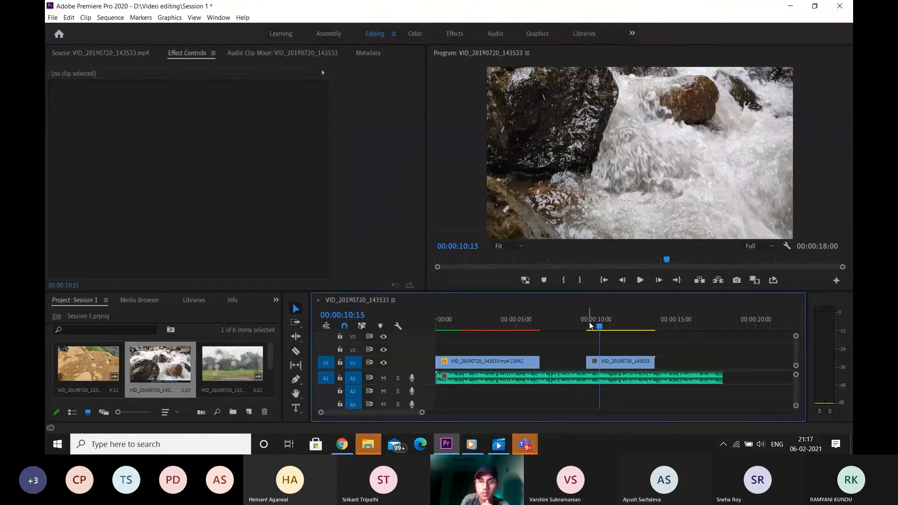
{"action": "left_click", "coordinate": [590, 326]}
{"action": "key", "text": "space"}
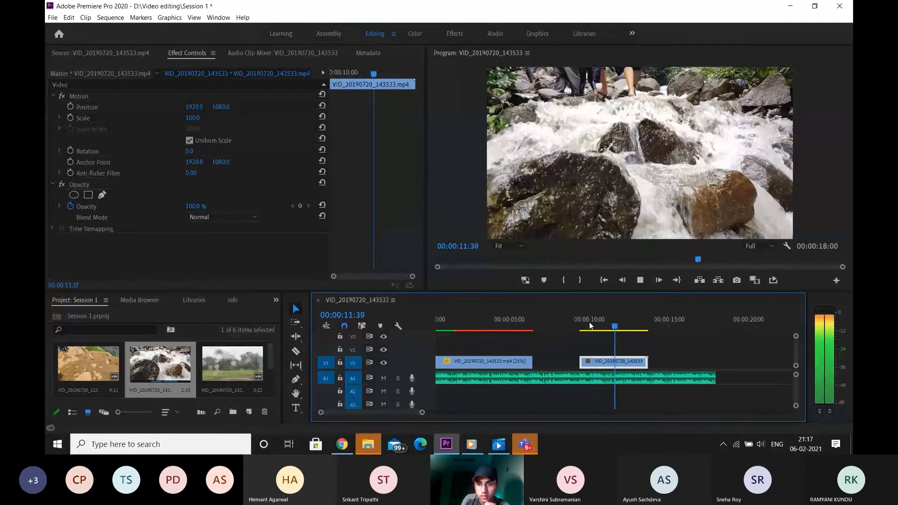
{"action": "key", "text": "space"}
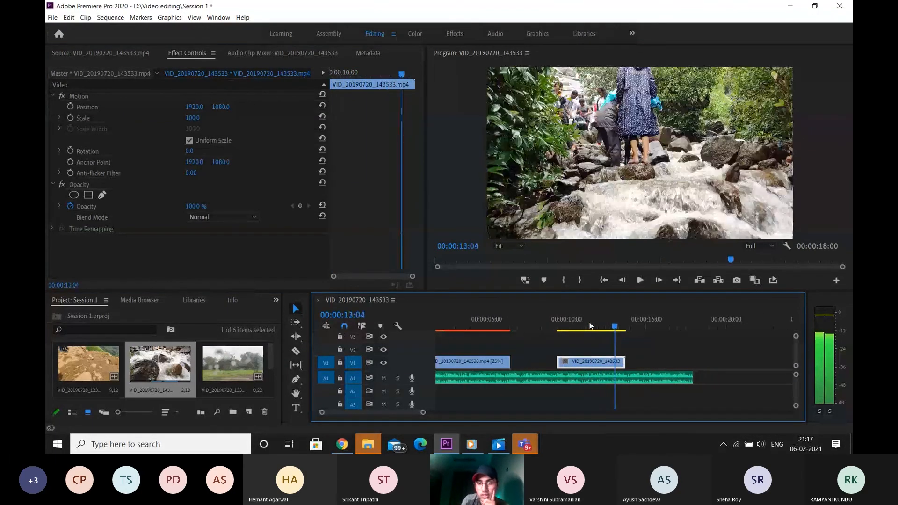
Step: Set the speed of the second river clip to 50%, keeping Frame Sampling as the time interpolation
{"action": "right_click", "coordinate": [589, 360]}
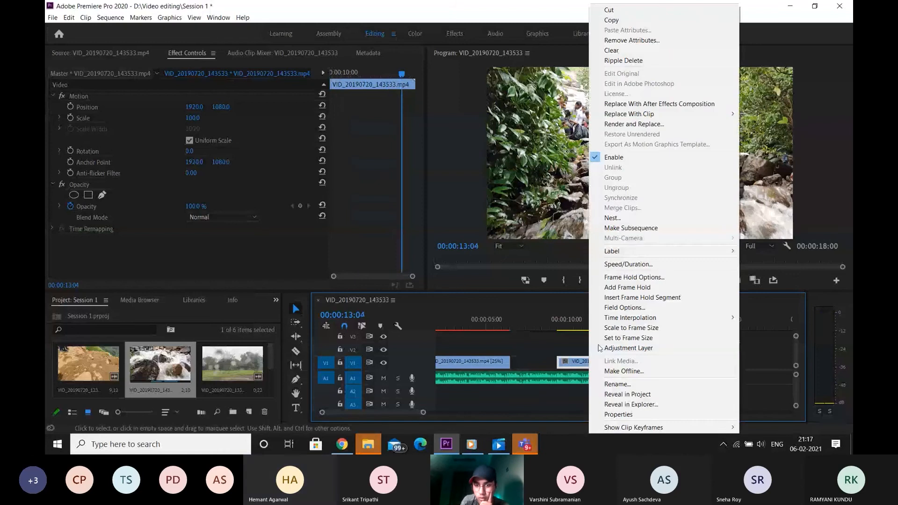
{"action": "left_click", "coordinate": [656, 265]}
{"action": "type", "text": "50"}
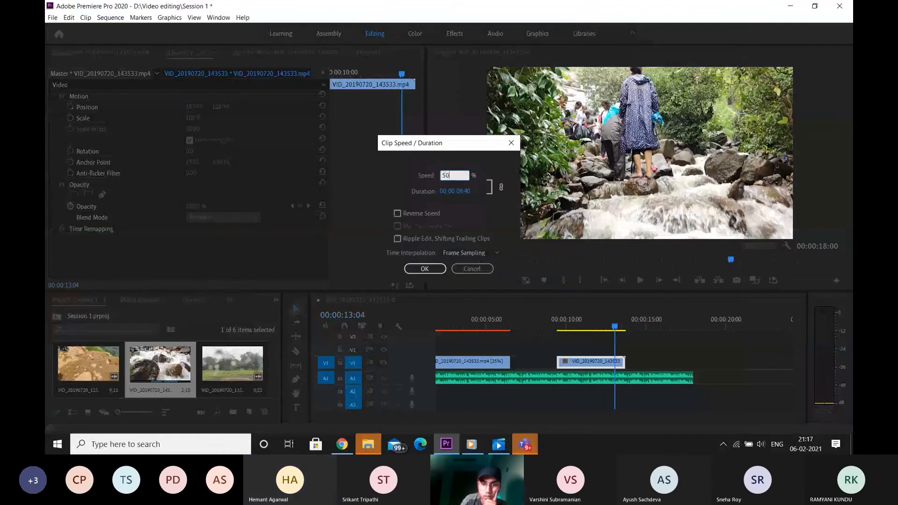
{"action": "key", "text": "Return"}
Step: Play the 50% river clip to judge its slow motion
{"action": "left_click", "coordinate": [558, 324]}
{"action": "key", "text": "space"}
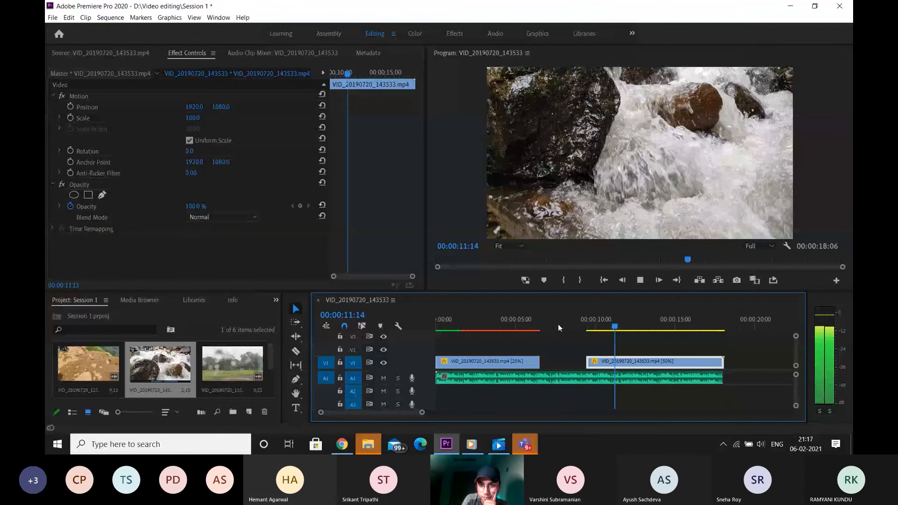
{"action": "key", "text": "space"}
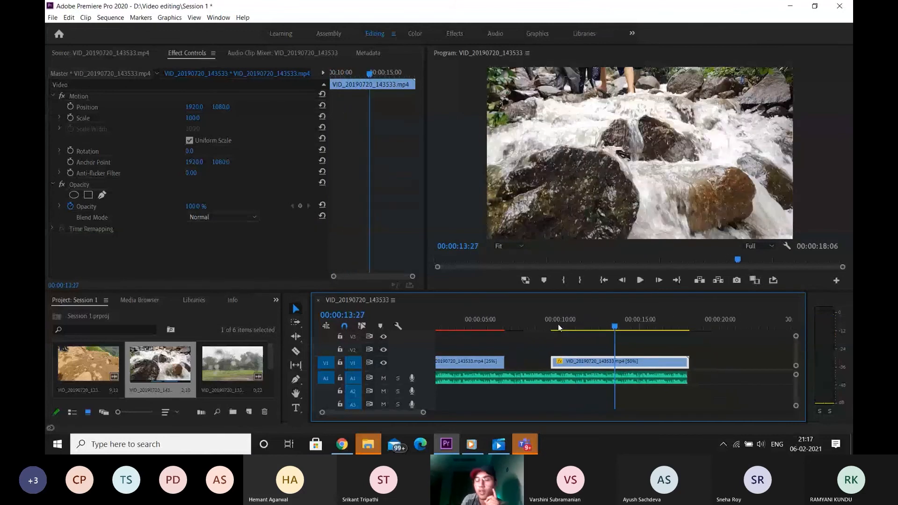
{"action": "scroll", "coordinate": [532, 386], "scroll_direction": "up", "scroll_amount": 2}
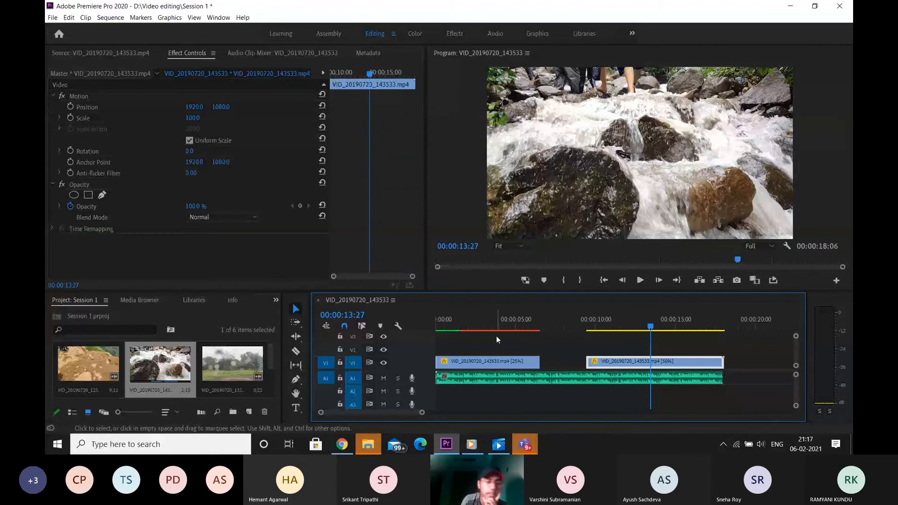
Step: Play the 25% river clip from the start of the sequence for comparison with the 50% clip
{"action": "left_click_drag", "start_coordinate": [453, 321], "coordinate": [384, 324]}
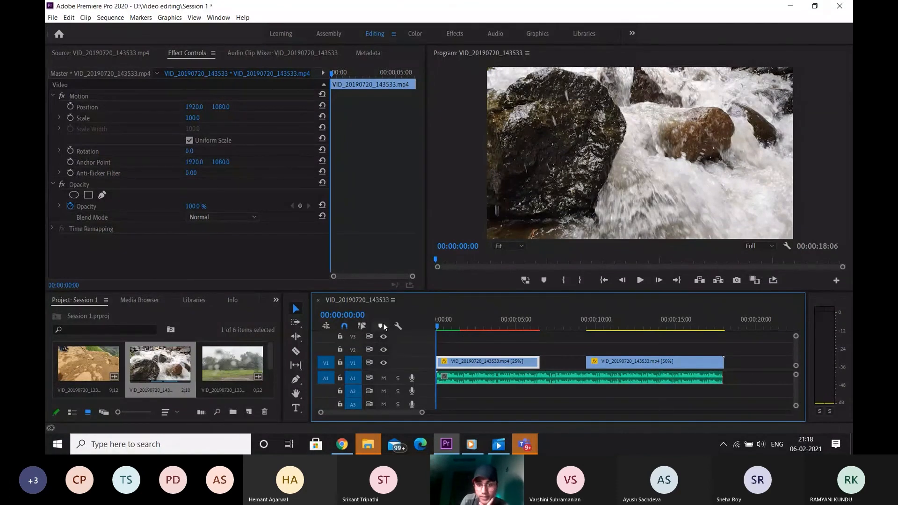
{"action": "key", "text": "space"}
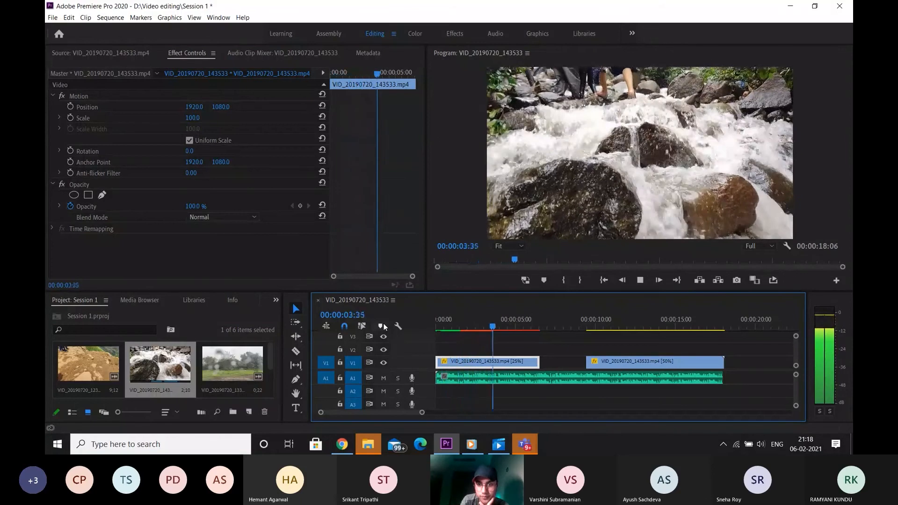
{"action": "key", "text": "space"}
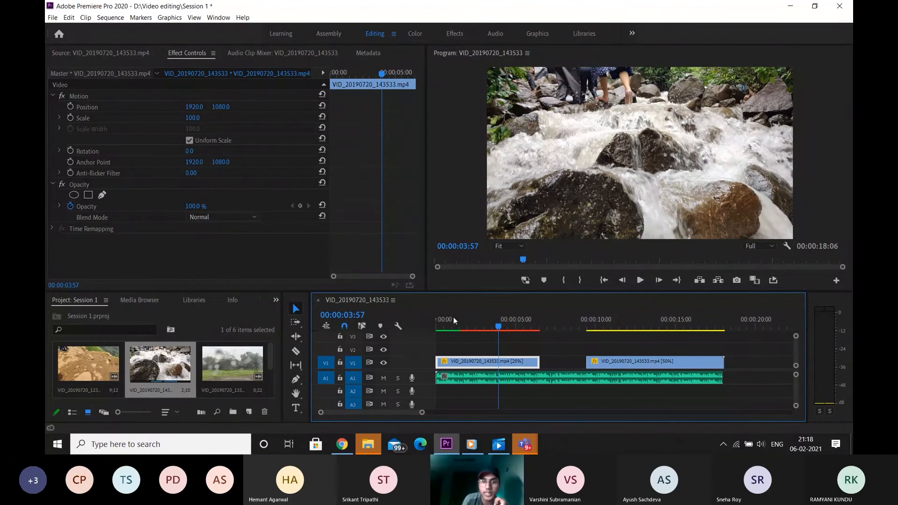
Step: Play the 25% river clip from the sequence start and check its speed and time interpolation settings
{"action": "left_click_drag", "start_coordinate": [452, 322], "coordinate": [420, 318]}
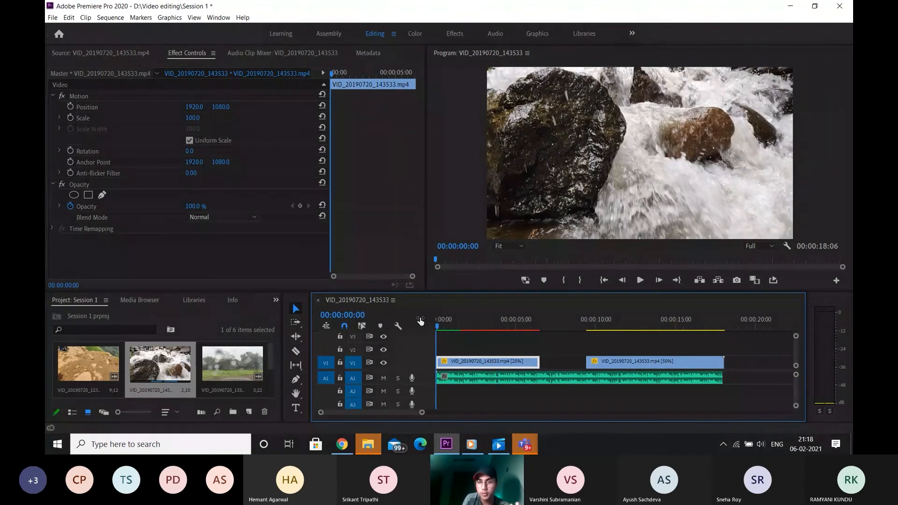
{"action": "key", "text": "space"}
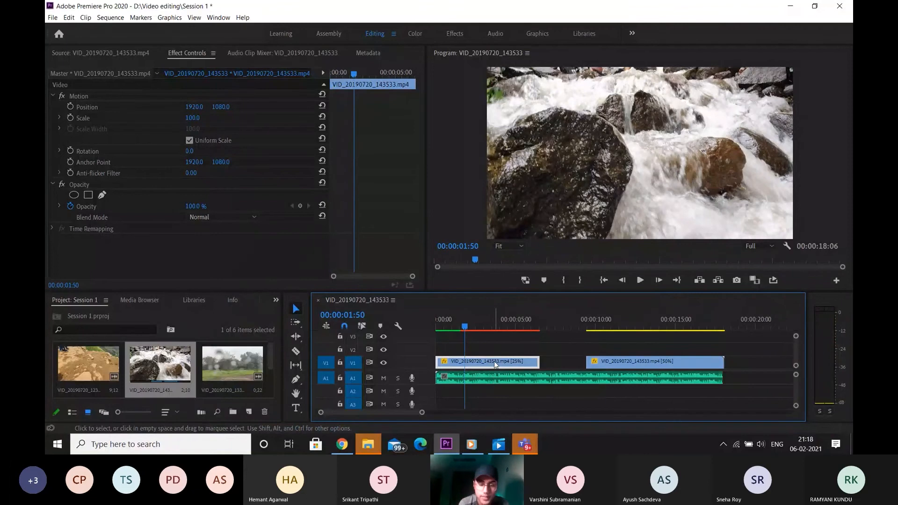
{"action": "right_click", "coordinate": [494, 362]}
{"action": "left_click", "coordinate": [564, 265]}
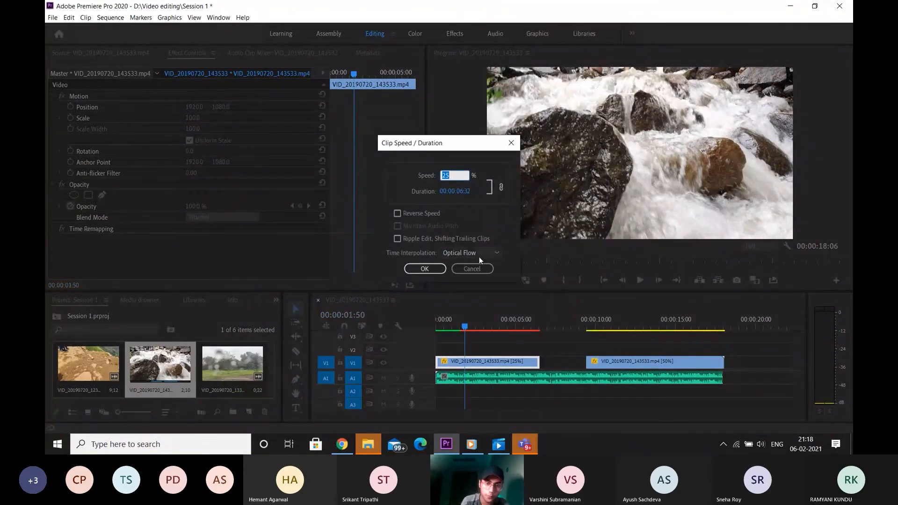
{"action": "left_click", "coordinate": [472, 268]}
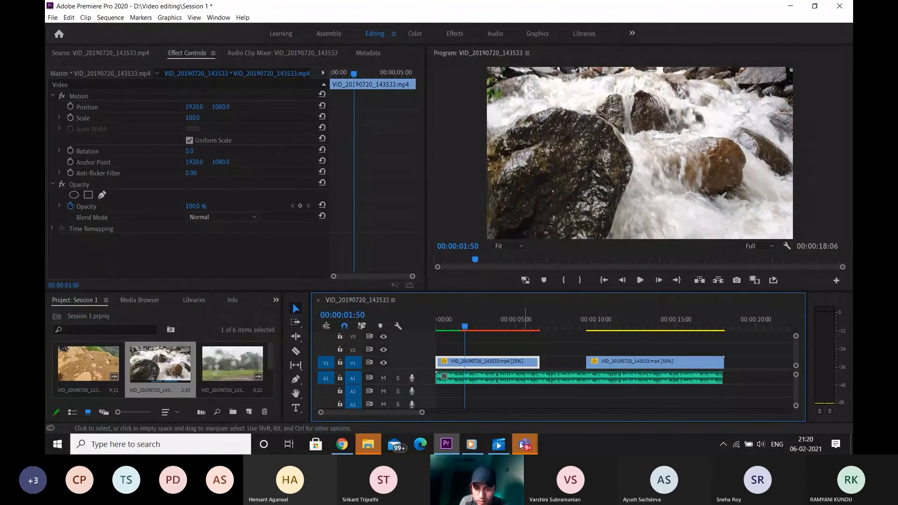
Step: Switch to the Microsoft Teams meeting window and stop sharing the screen
{"action": "mouse_move", "coordinate": [596, 376]}
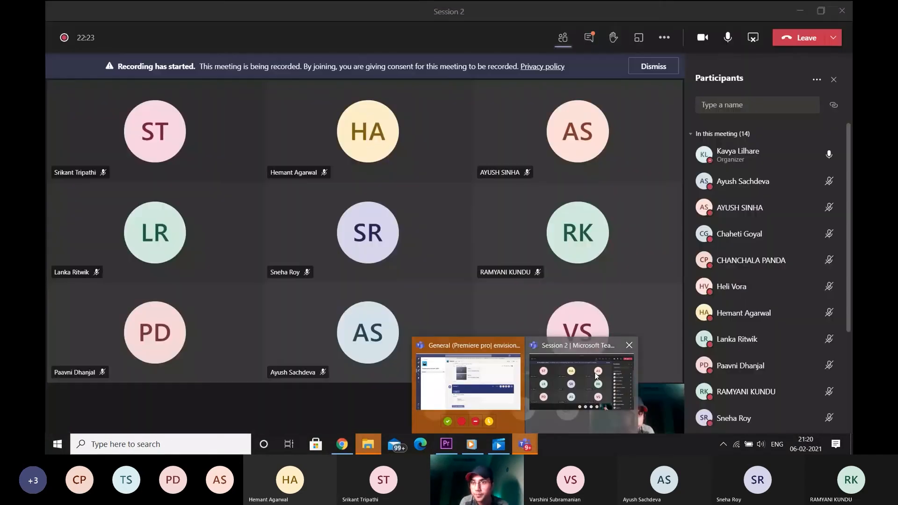
{"action": "left_click", "coordinate": [747, 44]}
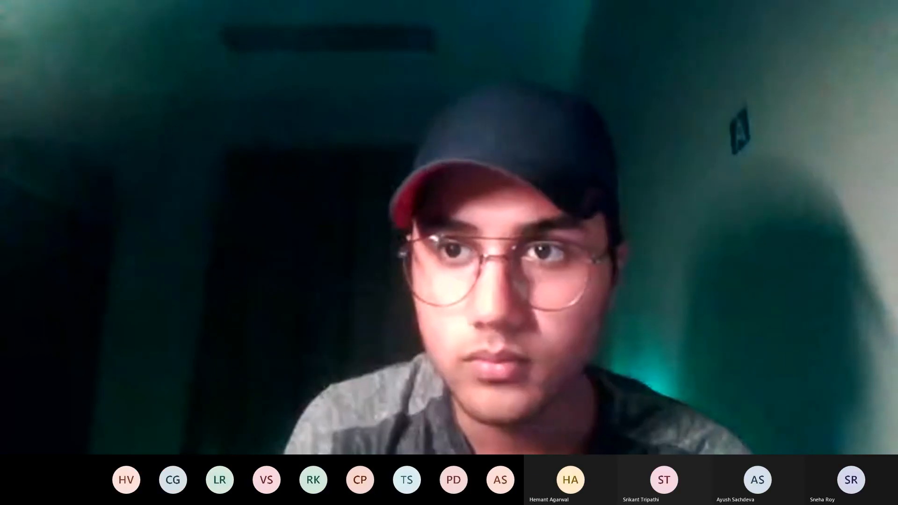
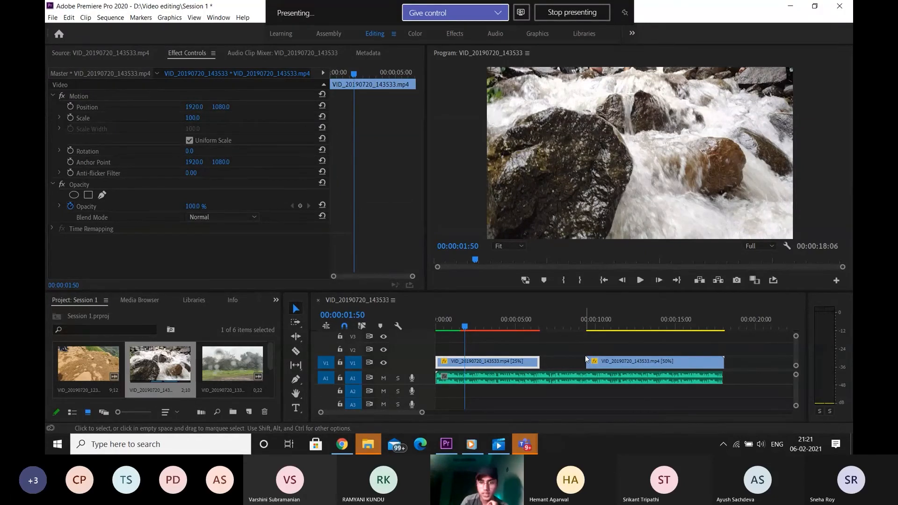
Step: Delete both the 25% and the 50% river clips from video track V1
{"action": "left_click_drag", "start_coordinate": [620, 343], "coordinate": [495, 362]}
{"action": "key", "text": "Delete"}
Step: Mark the river source clip from 00;00;01;29 to about 00;00;03;04 and place only its video at the start of V1
{"action": "double_click", "coordinate": [137, 369]}
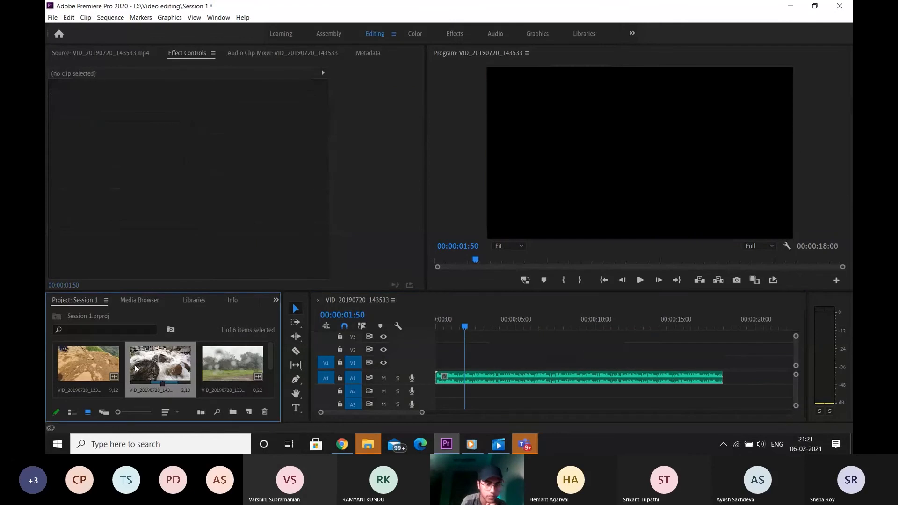
{"action": "left_click", "coordinate": [209, 260]}
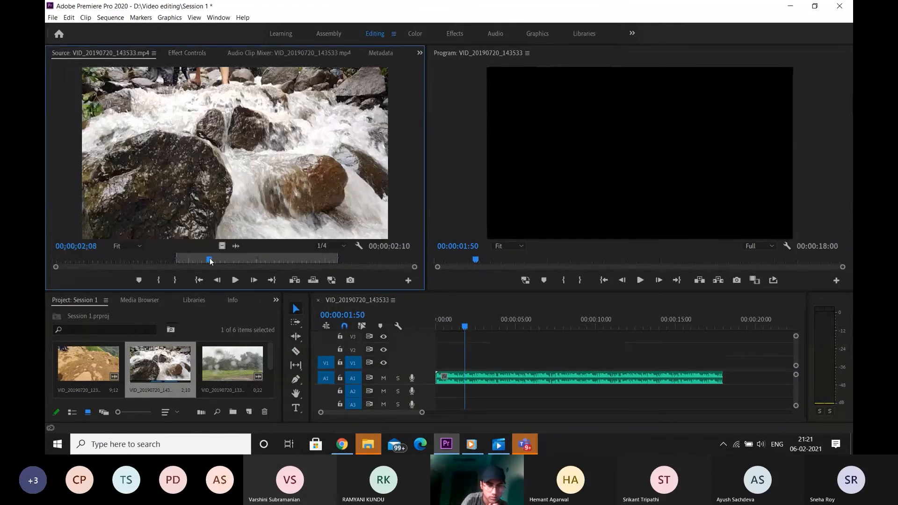
{"action": "key", "text": "o"}
{"action": "key", "text": "i"}
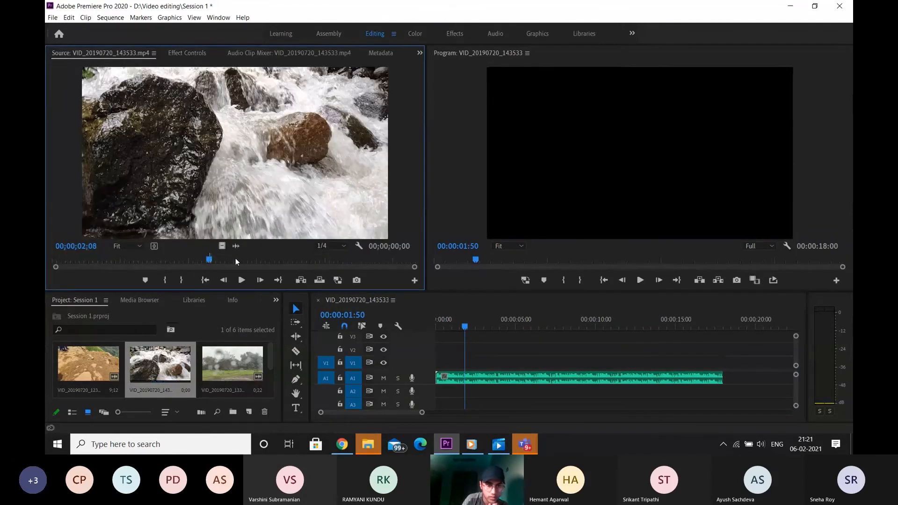
{"action": "left_click", "coordinate": [252, 260]}
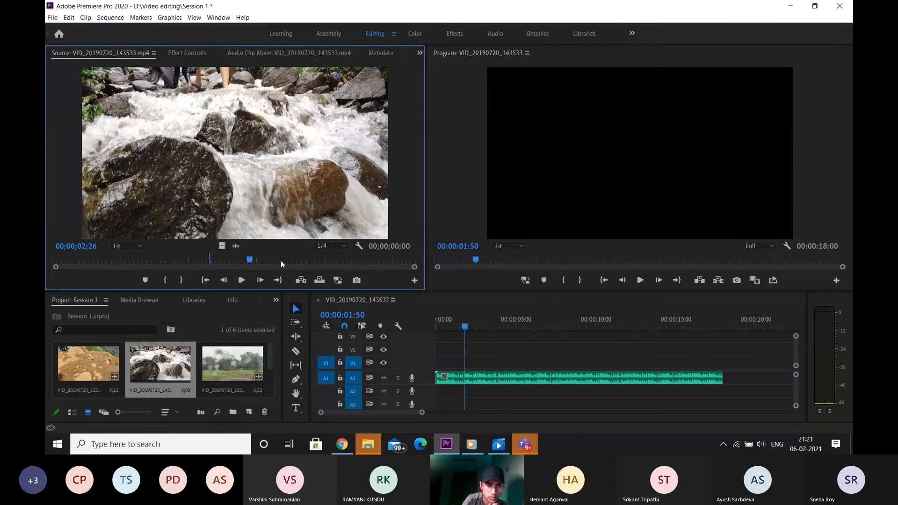
{"action": "left_click", "coordinate": [268, 260]}
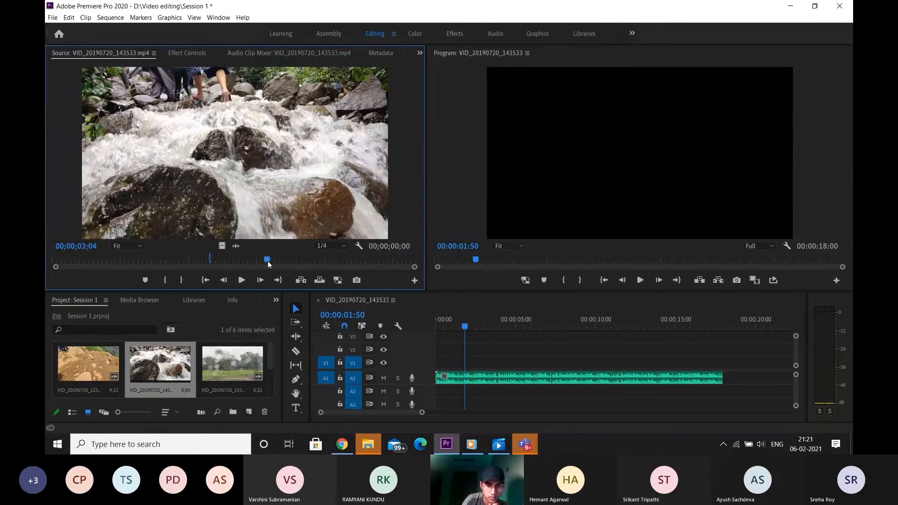
{"action": "key", "text": "o"}
{"action": "left_click", "coordinate": [189, 259]}
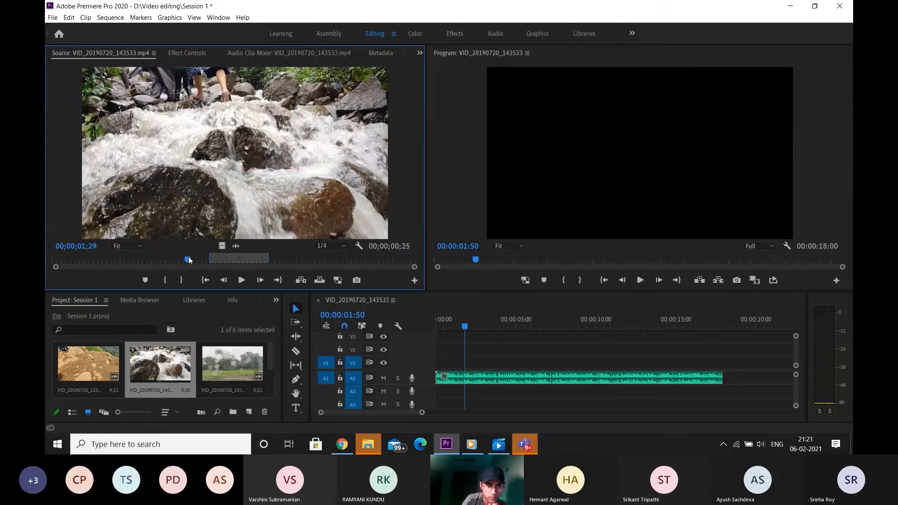
{"action": "key", "text": "i"}
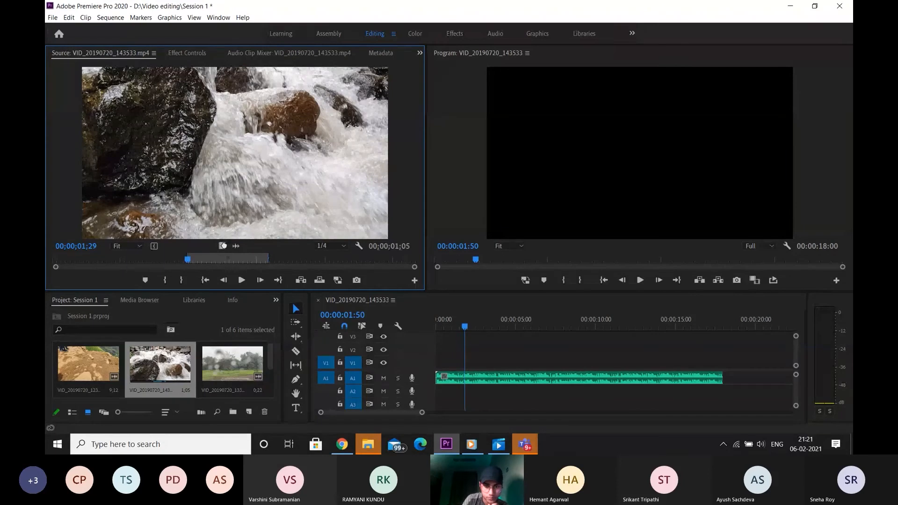
{"action": "left_click_drag", "start_coordinate": [222, 246], "coordinate": [444, 363]}
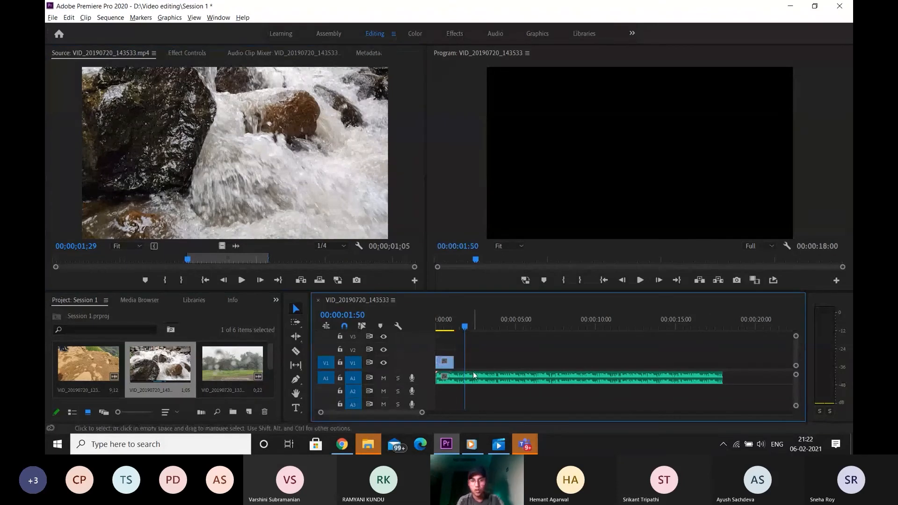
Step: Play the newly placed river clip repeatedly from the start of the sequence at its normal speed
{"action": "scroll", "coordinate": [473, 373], "scroll_direction": "up", "scroll_amount": 1}
{"action": "scroll", "coordinate": [473, 372], "scroll_direction": "up", "scroll_amount": 3}
{"action": "scroll", "coordinate": [473, 373], "scroll_direction": "up", "scroll_amount": 1}
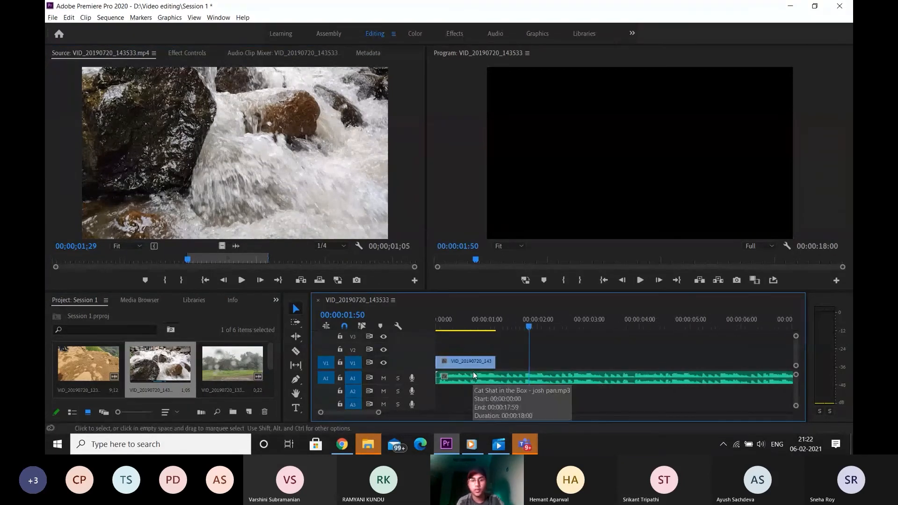
{"action": "left_click", "coordinate": [456, 327]}
{"action": "left_click_drag", "start_coordinate": [456, 327], "coordinate": [422, 324]}
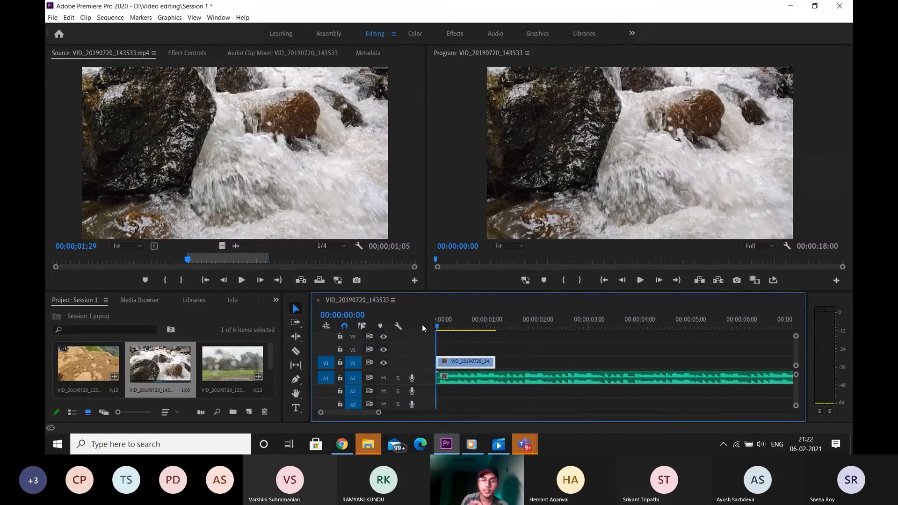
{"action": "key", "text": "space"}
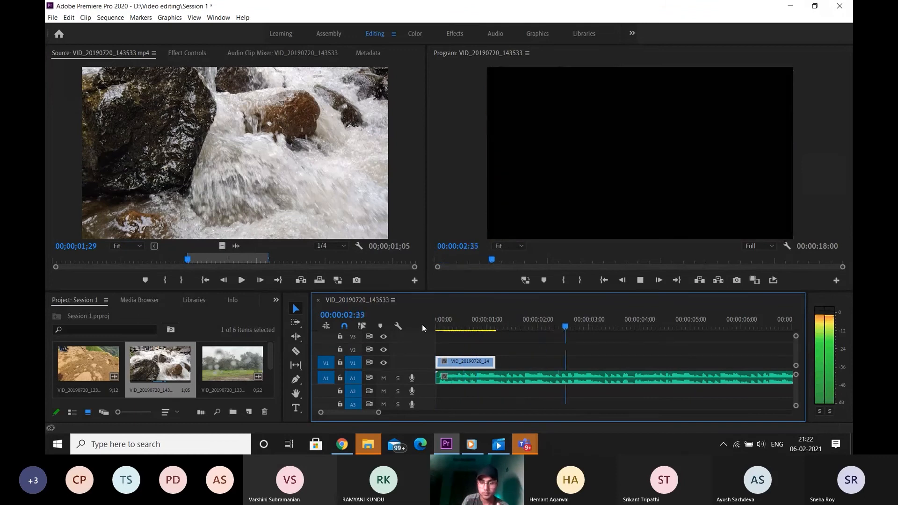
{"action": "key", "text": "space"}
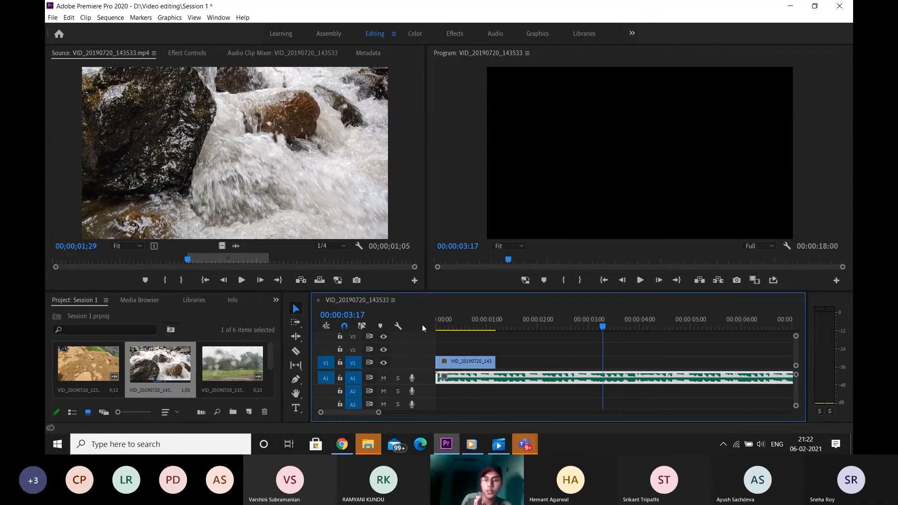
{"action": "key", "text": "Home"}
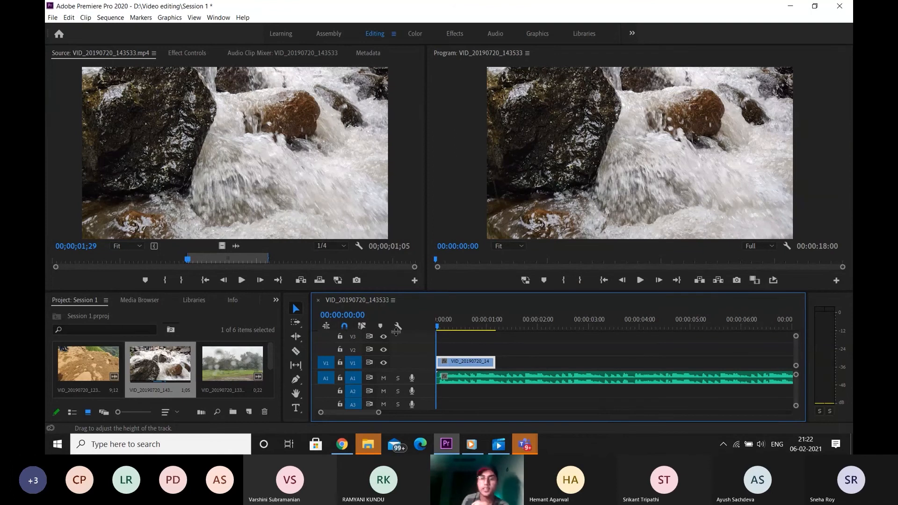
{"action": "key", "text": "space"}
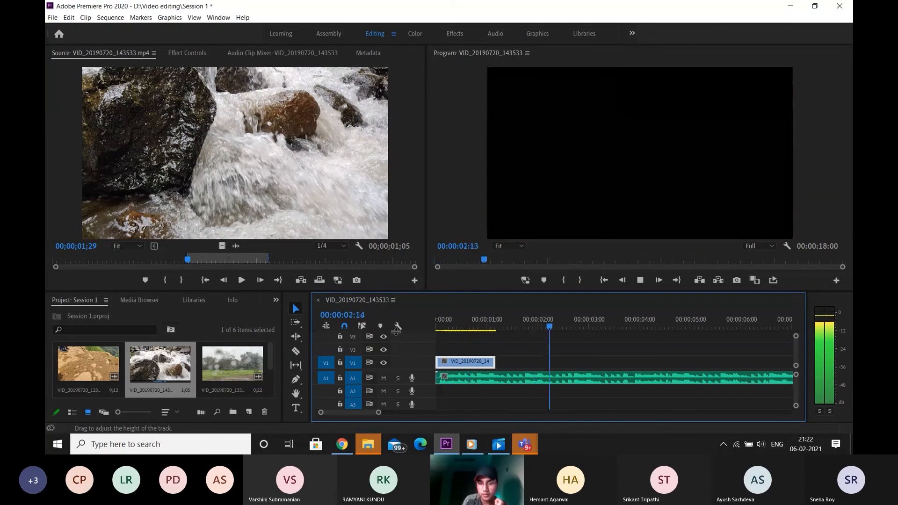
{"action": "key", "text": "space"}
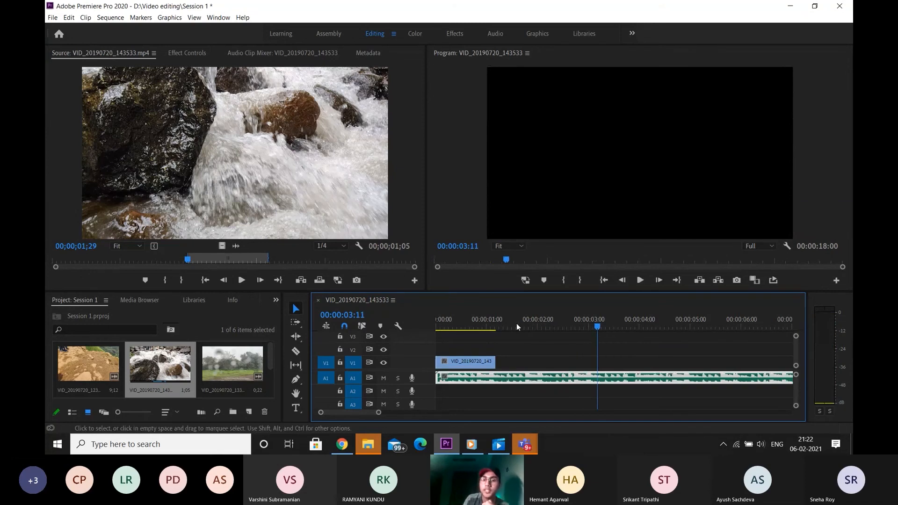
{"action": "left_click", "coordinate": [479, 322]}
{"action": "left_click_drag", "start_coordinate": [478, 322], "coordinate": [428, 324]}
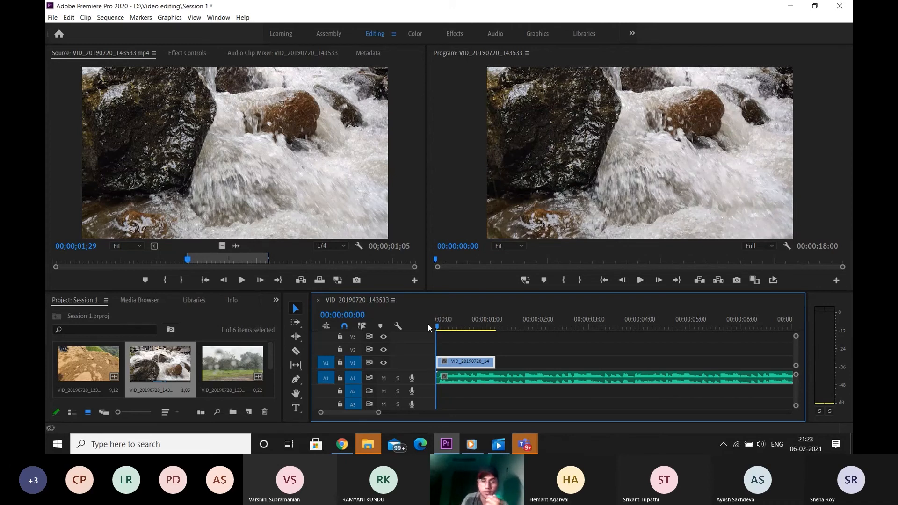
{"action": "key", "text": "space"}
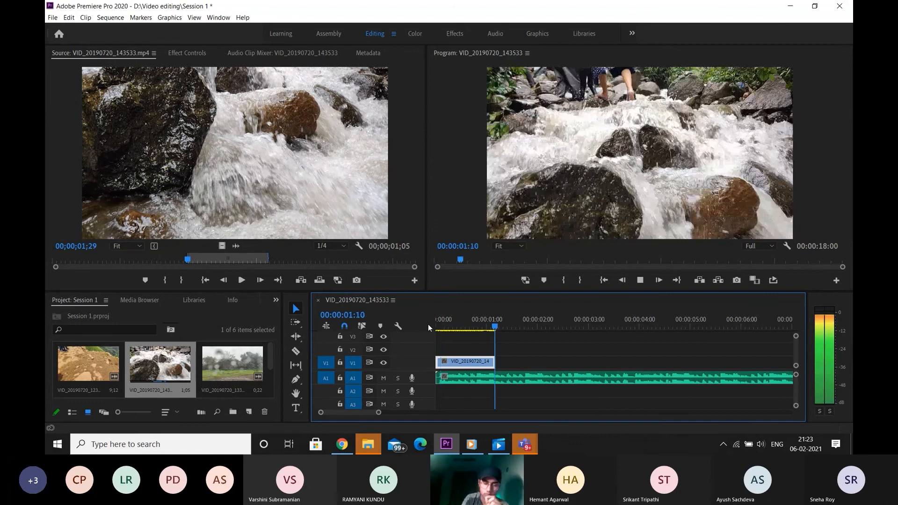
{"action": "key", "text": "space"}
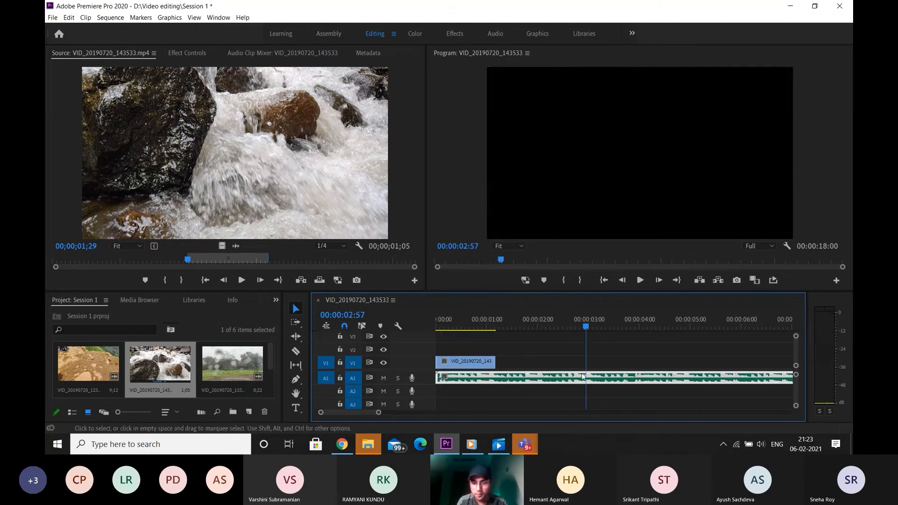
Step: Delete the music clip from track A1 and undo the deletion
{"action": "scroll", "coordinate": [587, 379], "scroll_direction": "up", "scroll_amount": 3}
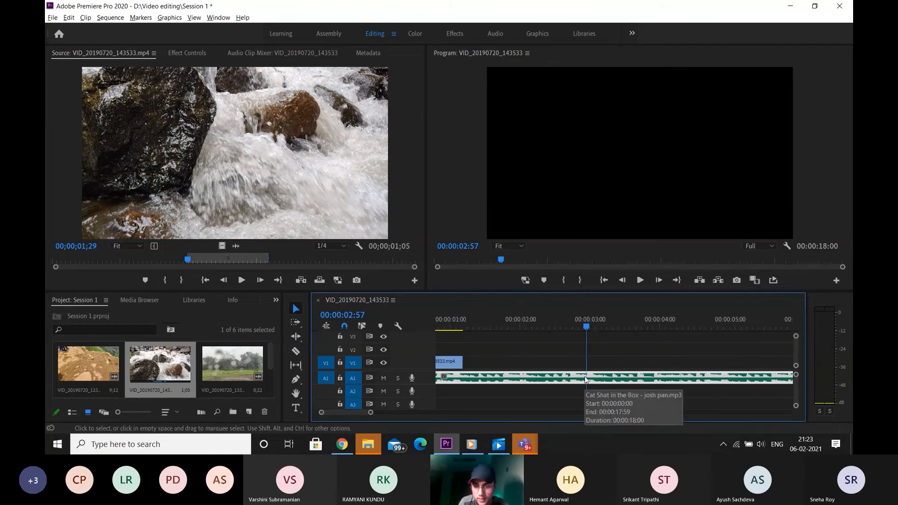
{"action": "scroll", "coordinate": [586, 379], "scroll_direction": "up", "scroll_amount": 1}
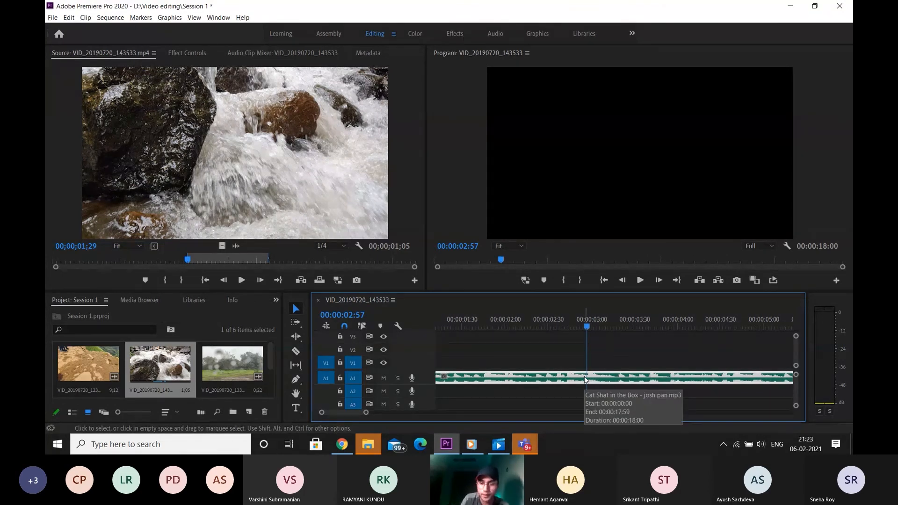
{"action": "key", "text": "Left"}
{"action": "key", "text": "Delete"}
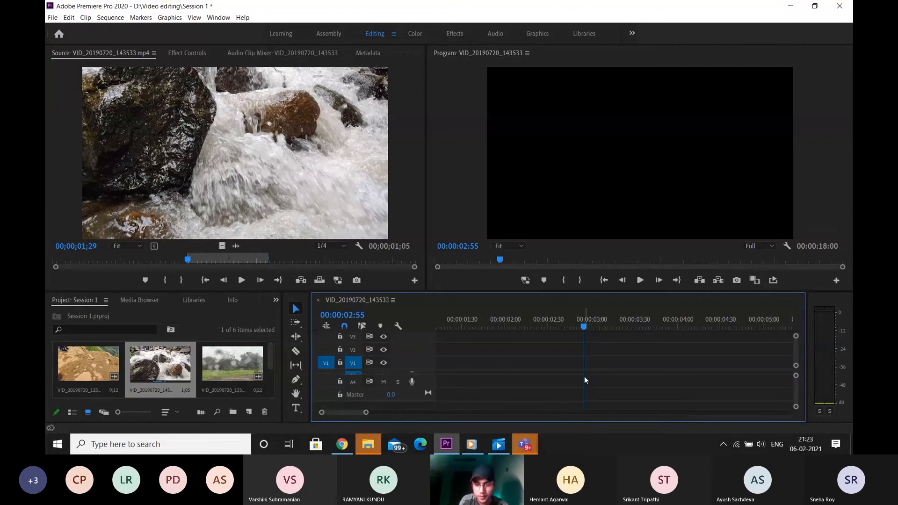
{"action": "key", "text": "super"}
{"action": "left_click", "coordinate": [616, 388]}
Step: Extend the end of the river clip on V1 to the playhead at 00:00:02:55
{"action": "scroll", "coordinate": [616, 389], "scroll_direction": "up", "scroll_amount": 1}
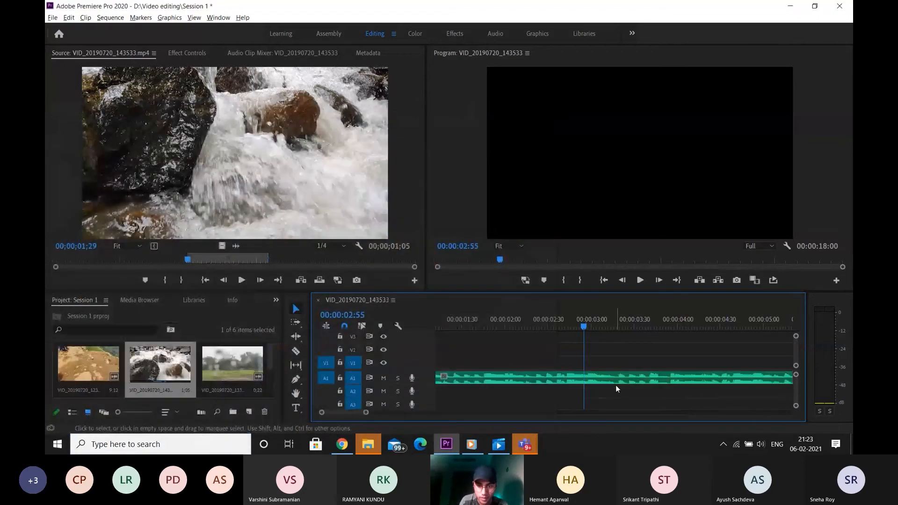
{"action": "scroll", "coordinate": [616, 388], "scroll_direction": "down", "scroll_amount": 2}
{"action": "scroll", "coordinate": [616, 388], "scroll_direction": "down", "scroll_amount": 2}
{"action": "scroll", "coordinate": [490, 363], "scroll_direction": "up", "scroll_amount": 2}
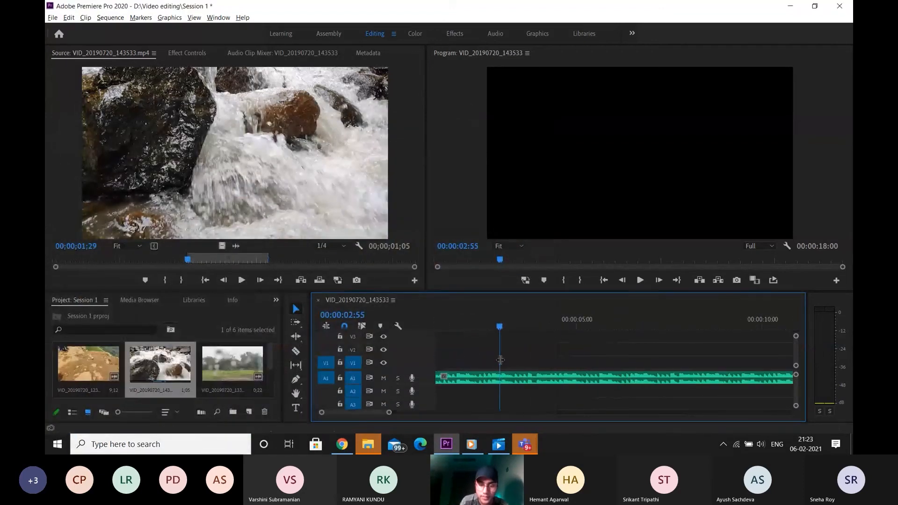
{"action": "scroll", "coordinate": [500, 363], "scroll_direction": "up", "scroll_amount": 1}
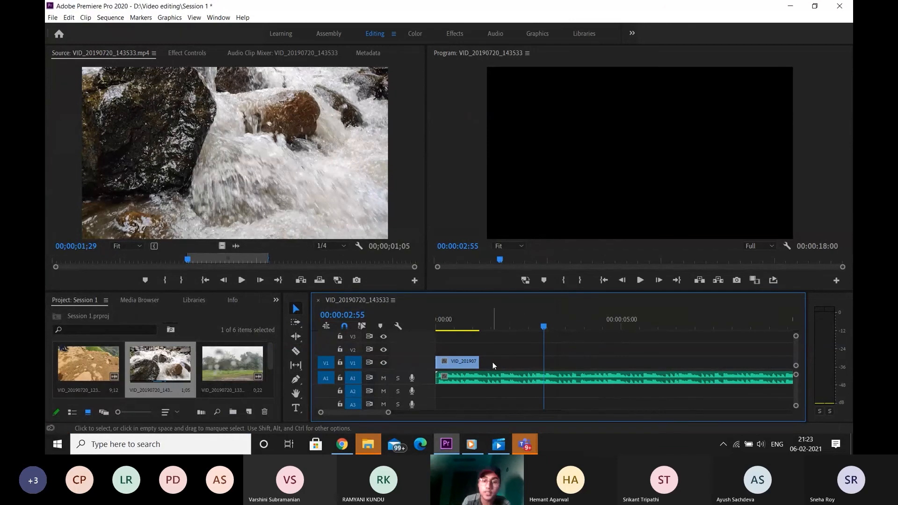
{"action": "left_click", "coordinate": [466, 363]}
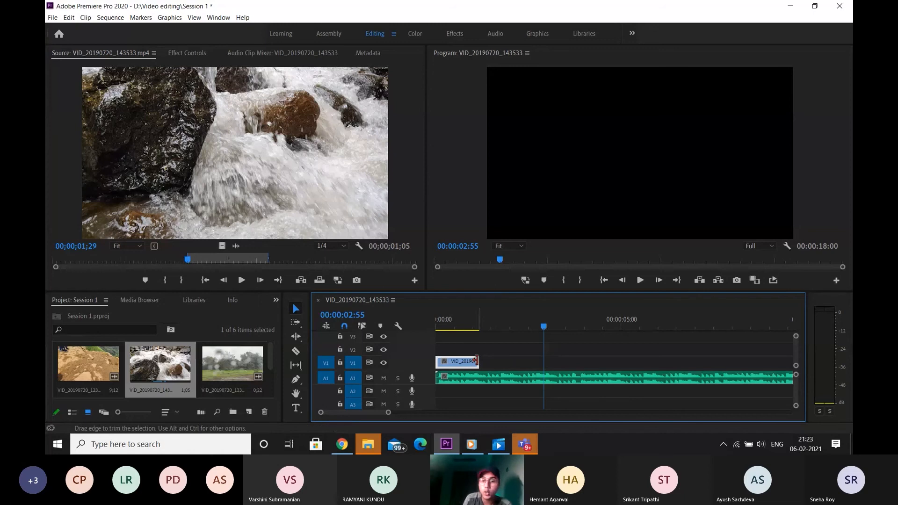
{"action": "left_click_drag", "start_coordinate": [476, 361], "coordinate": [538, 365]}
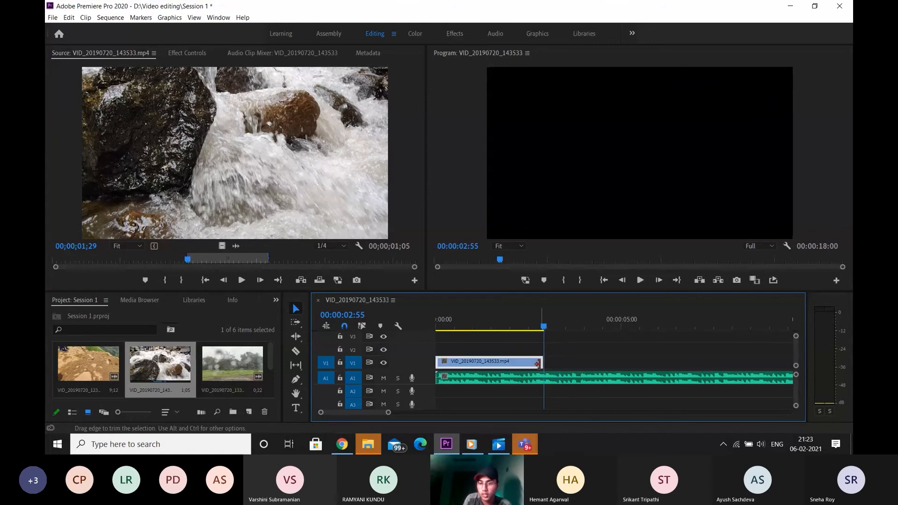
Step: Play the extended river clip from near its start
{"action": "left_click", "coordinate": [464, 328]}
{"action": "left_click_drag", "start_coordinate": [463, 327], "coordinate": [448, 328]}
{"action": "key", "text": "space"}
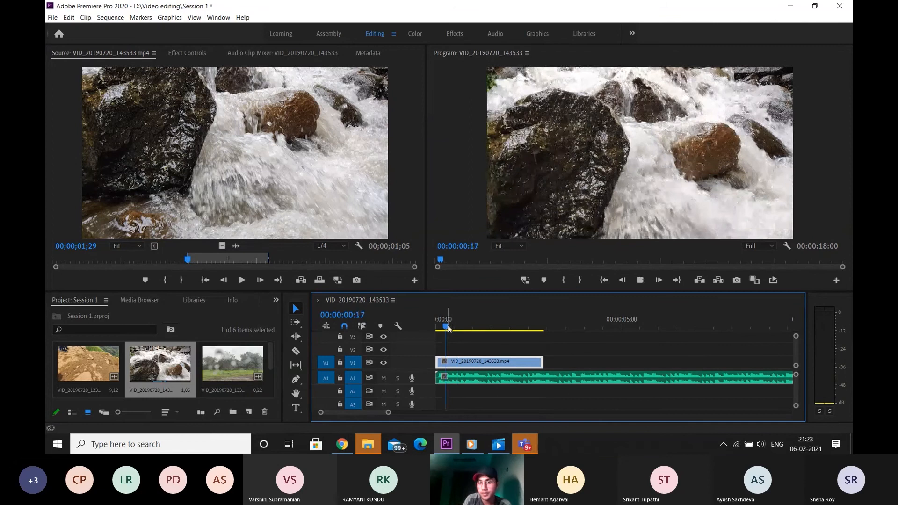
{"action": "key", "text": "space"}
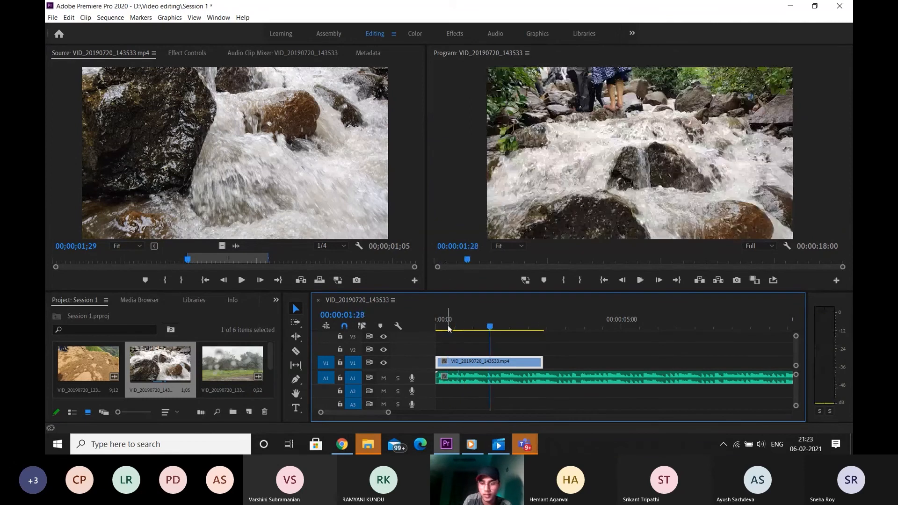
Step: Undo the river clip's extension on V1 and select the clip
{"action": "key", "text": "ctrl+z"}
{"action": "key", "text": "ctrl+z"}
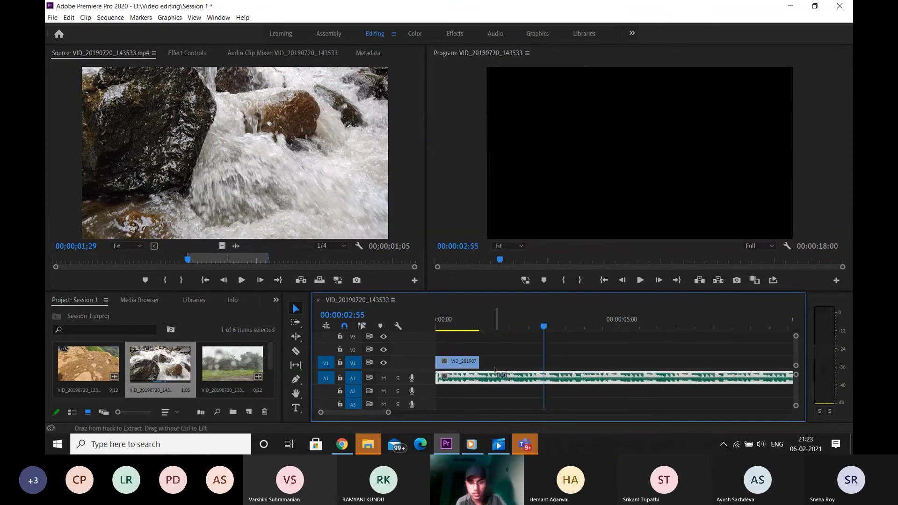
{"action": "left_click", "coordinate": [465, 361]}
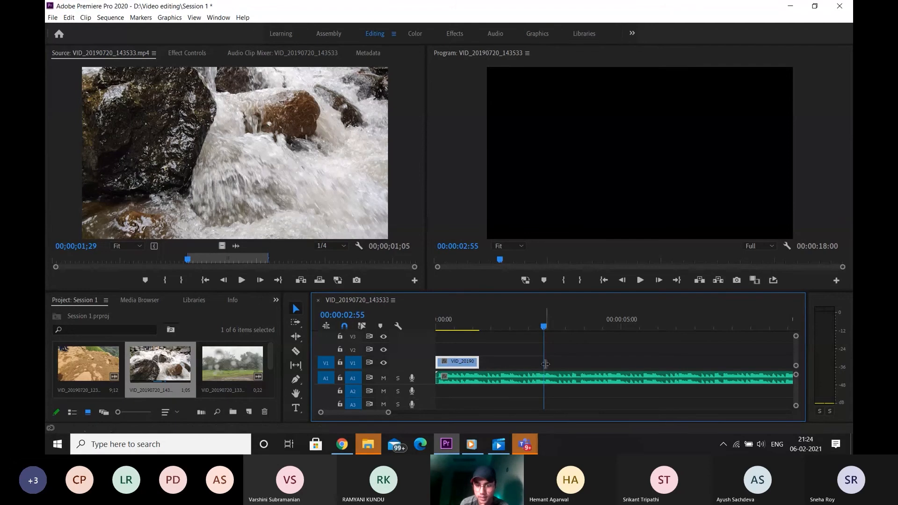
Step: Set the river clip's speed to 70%
{"action": "right_click", "coordinate": [469, 363]}
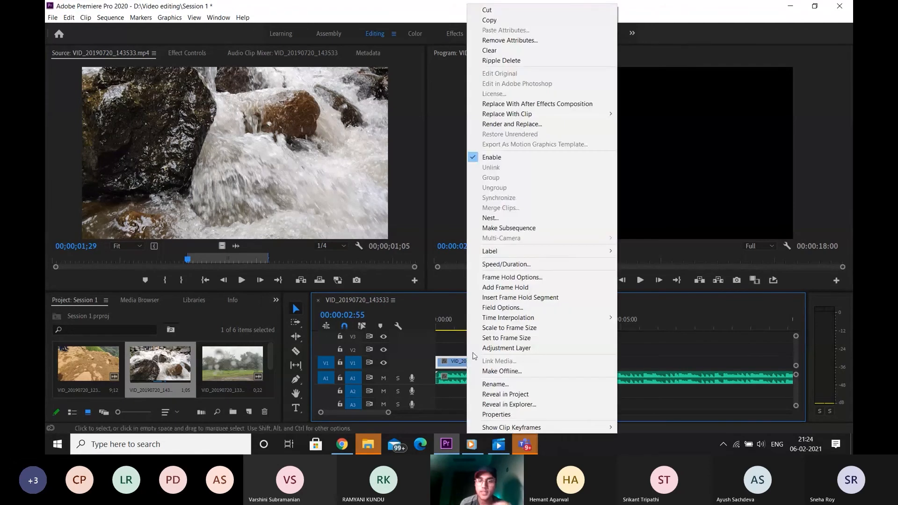
{"action": "left_click", "coordinate": [543, 261]}
{"action": "type", "text": "70"}
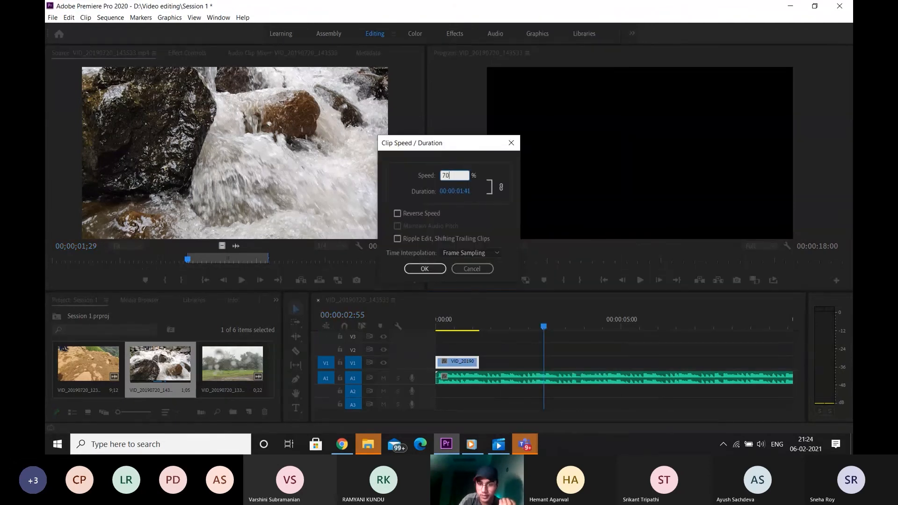
{"action": "key", "text": "Return"}
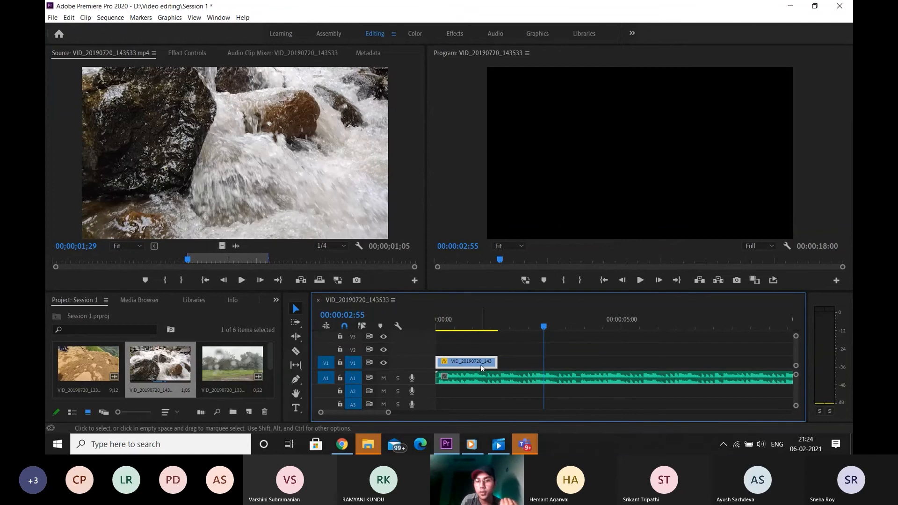
Step: Set the river clip's speed to 40%
{"action": "right_click", "coordinate": [481, 364]}
{"action": "left_click", "coordinate": [558, 264]}
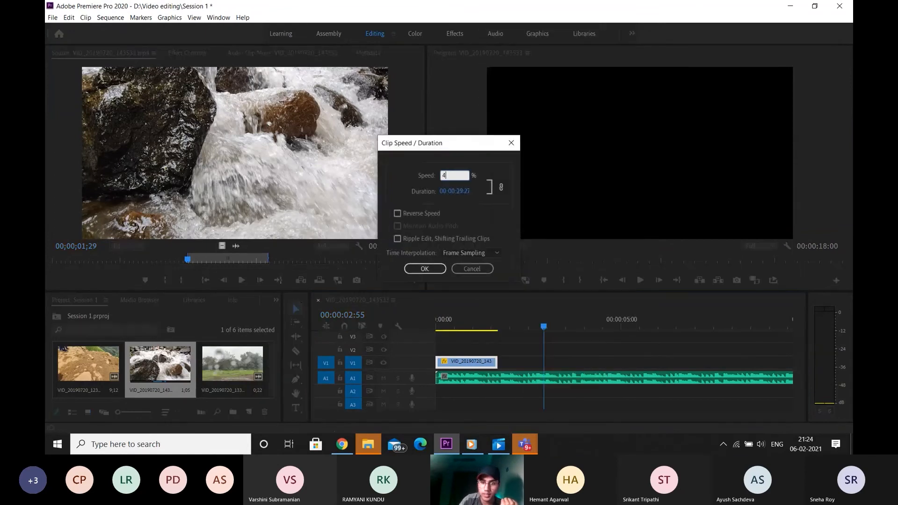
{"action": "type", "text": "40"}
{"action": "key", "text": "Return"}
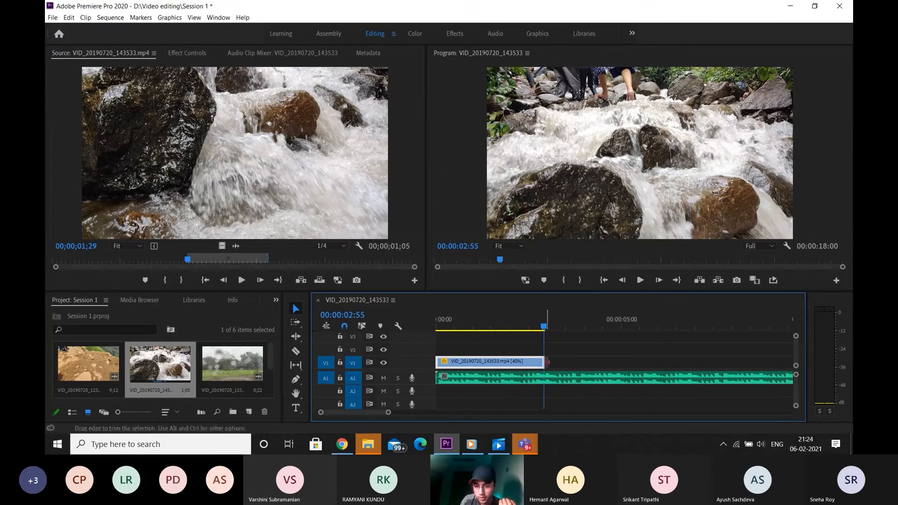
Step: Set the river clip's speed to 80%
{"action": "right_click", "coordinate": [507, 363]}
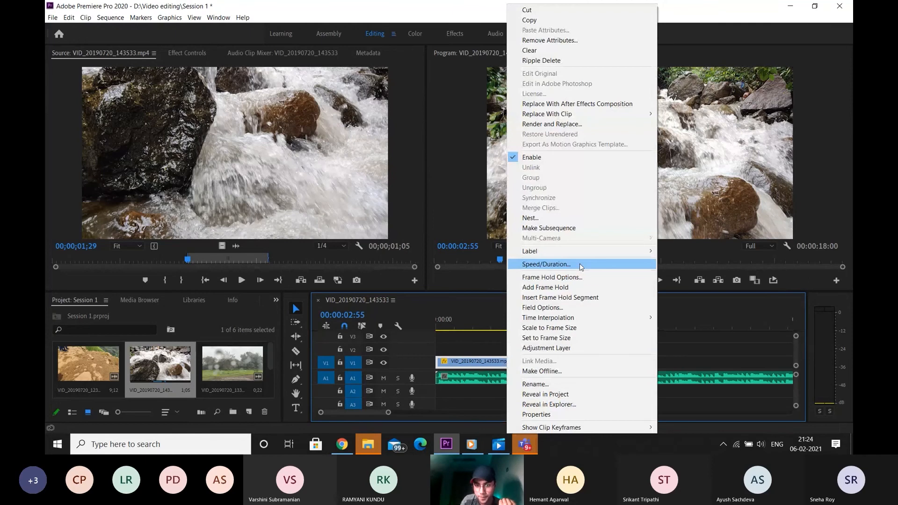
{"action": "left_click", "coordinate": [580, 264]}
{"action": "type", "text": "80"}
{"action": "key", "text": "Return"}
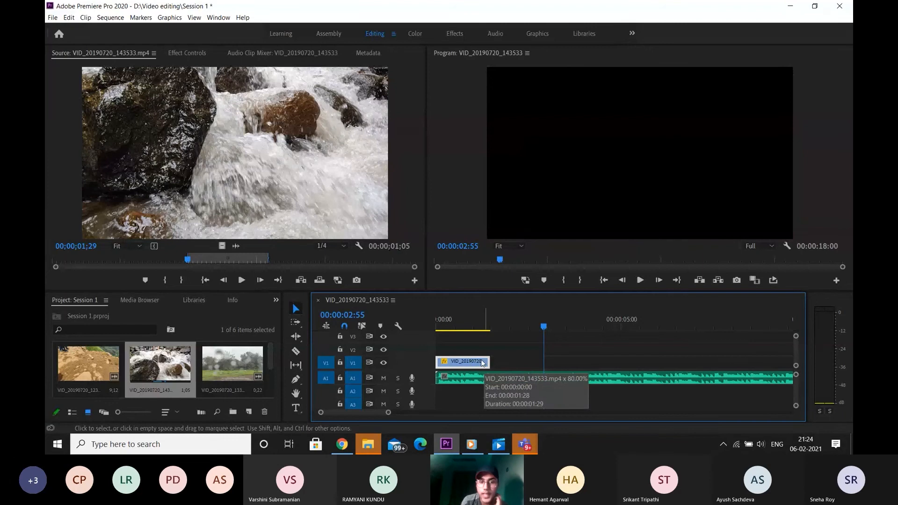
Step: Stretch the end of the river clip on V1 to the playhead at 00:00:02:55 with the Rate Stretch Tool
{"action": "left_click", "coordinate": [299, 340]}
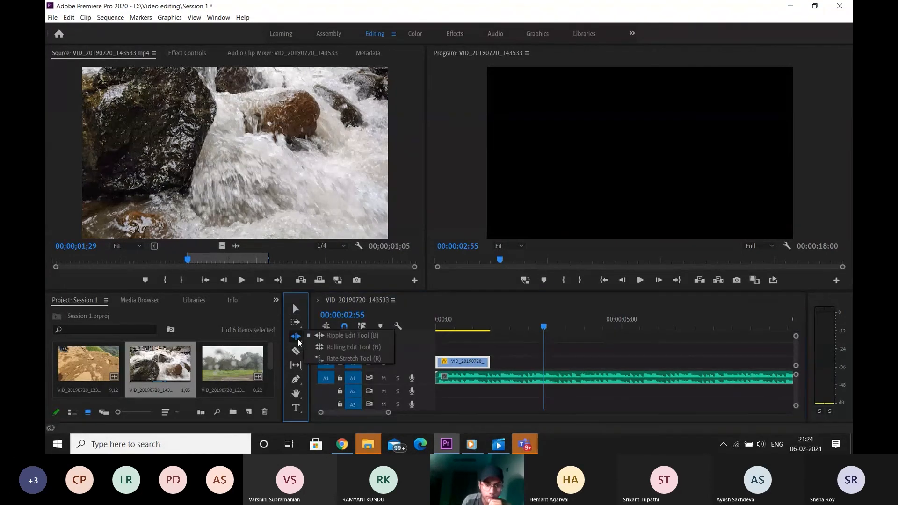
{"action": "left_click", "coordinate": [340, 359]}
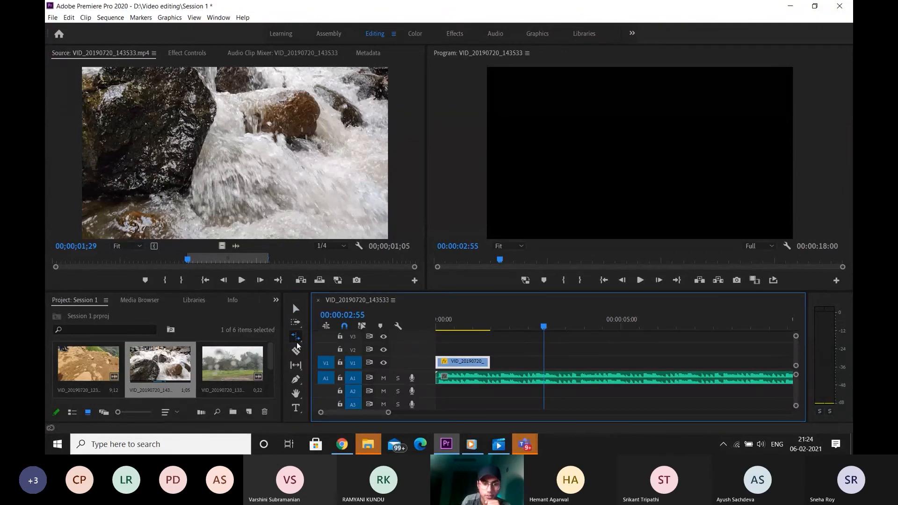
{"action": "left_click", "coordinate": [290, 308]}
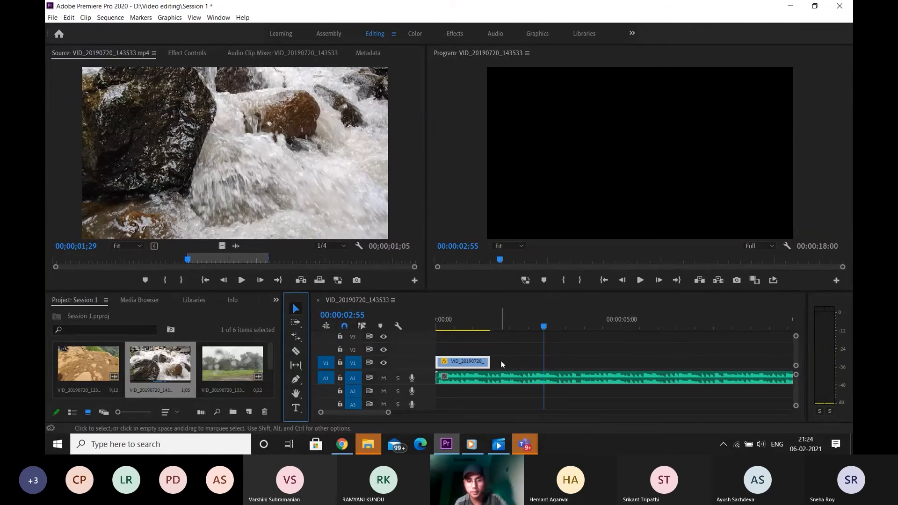
{"action": "key", "text": "r"}
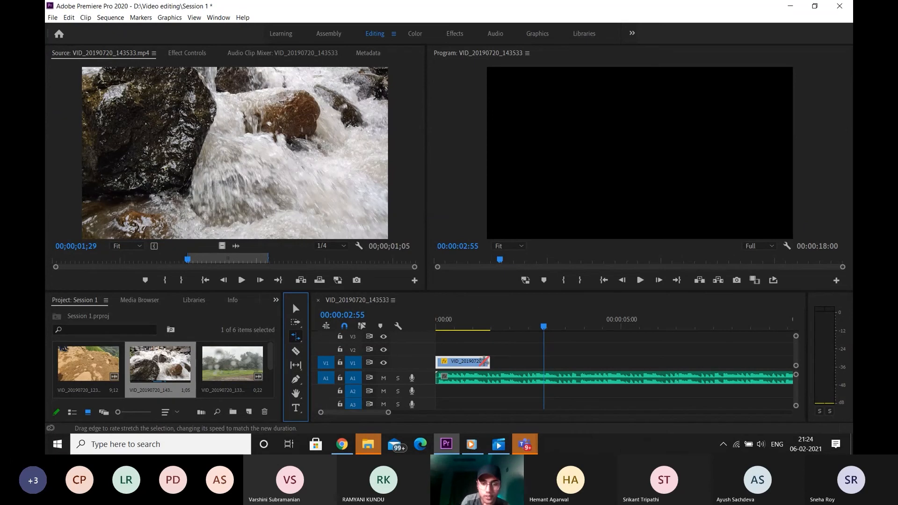
{"action": "left_click", "coordinate": [478, 360]}
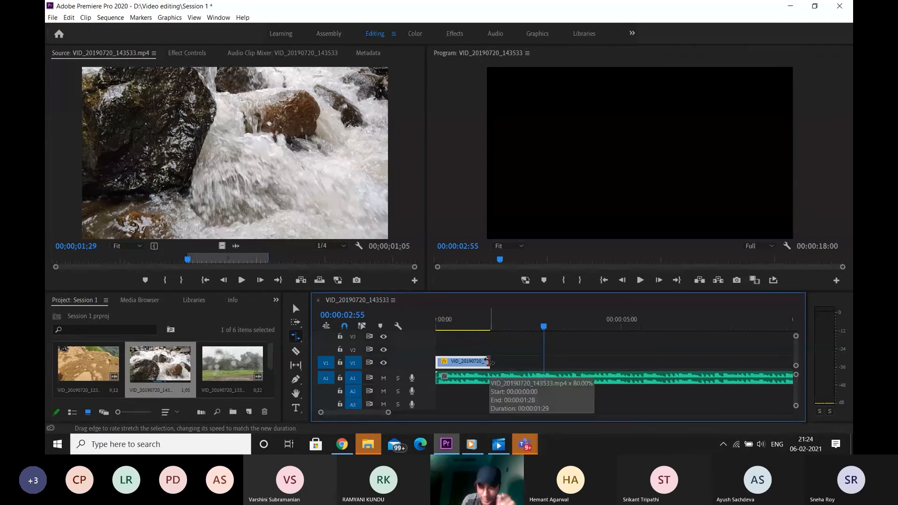
{"action": "left_click_drag", "start_coordinate": [488, 362], "coordinate": [542, 365]}
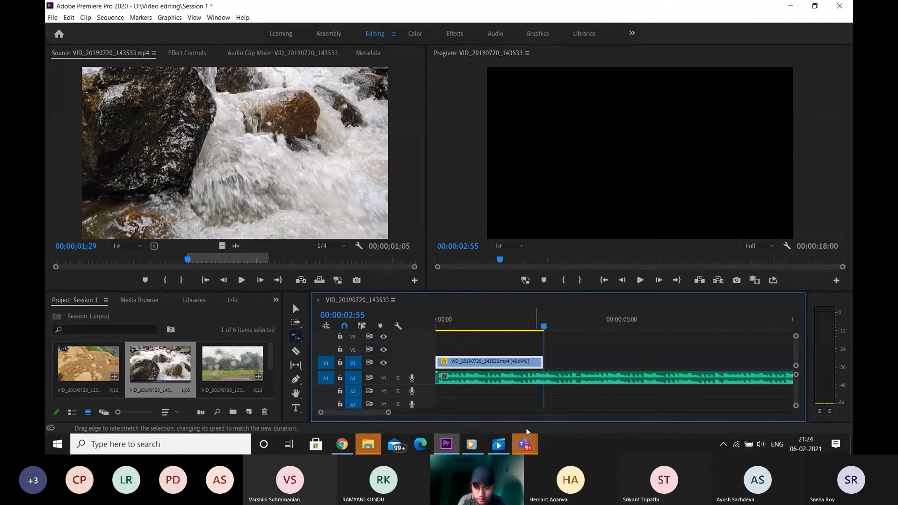
Step: Switch to the Session 2 meeting window in Microsoft Teams and toggle its content sharing options
{"action": "left_click", "coordinate": [525, 445]}
{"action": "left_click", "coordinate": [628, 374]}
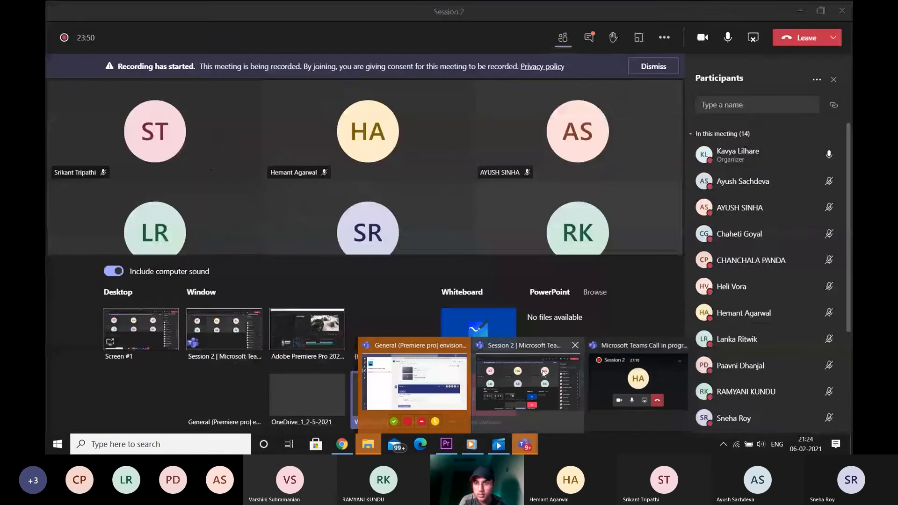
{"action": "left_click", "coordinate": [754, 39]}
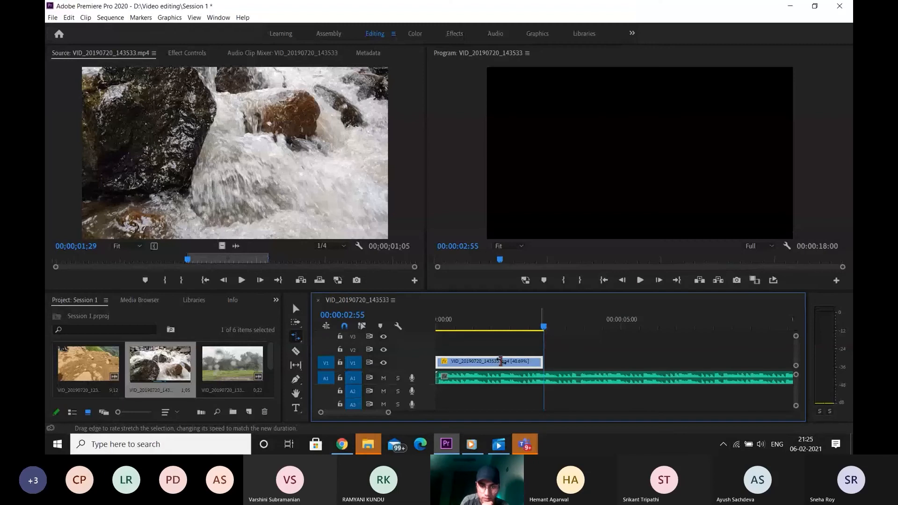
Step: Shorten the river clip with Rate Stretch and stretch its end out to the playhead at 00:00:02:55 again
{"action": "left_click_drag", "start_coordinate": [485, 361], "coordinate": [485, 361]}
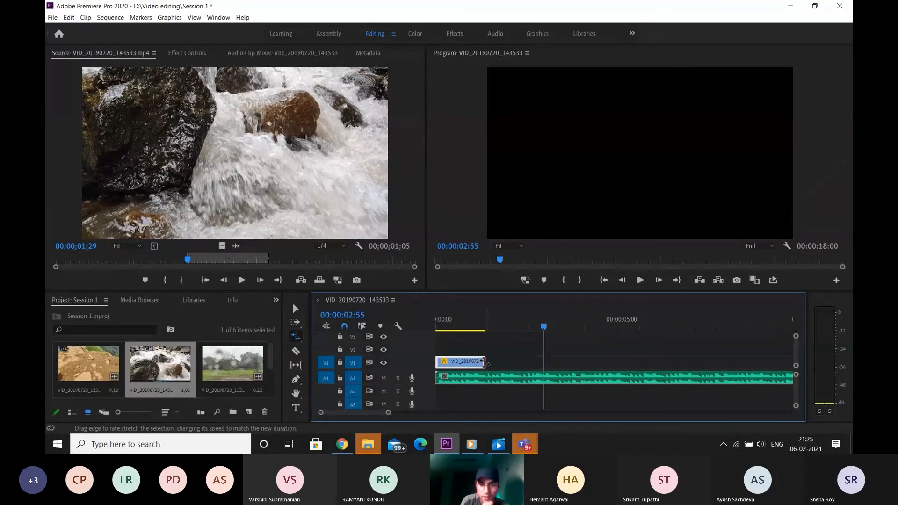
{"action": "left_click_drag", "start_coordinate": [483, 361], "coordinate": [531, 361]}
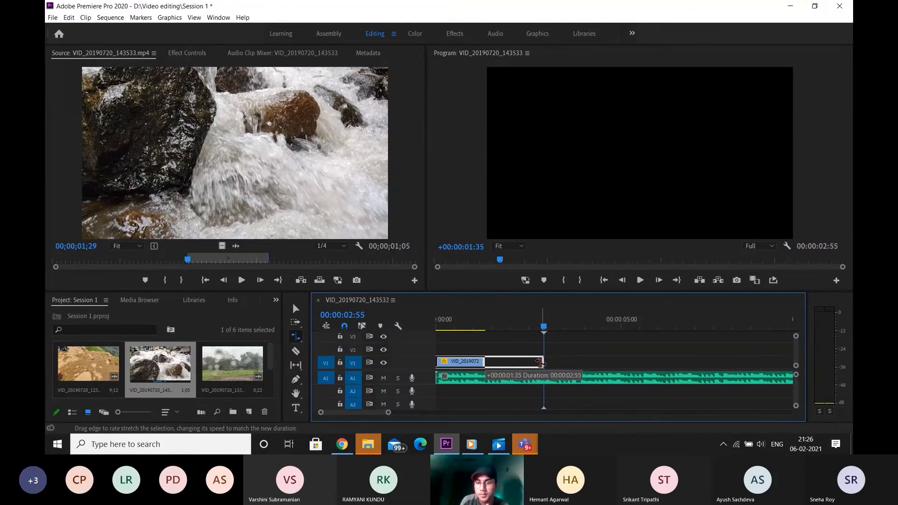
{"action": "left_click_drag", "start_coordinate": [542, 361], "coordinate": [543, 361]}
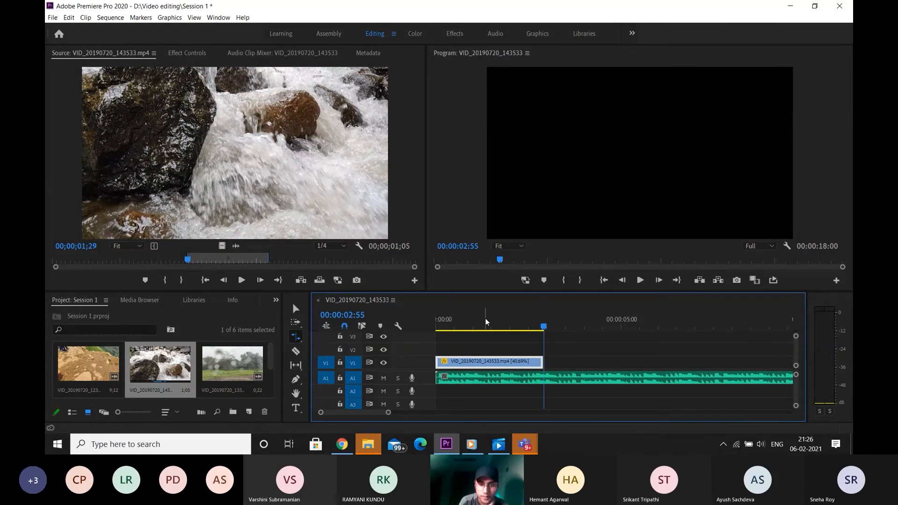
Step: Return to the Selection tool and play the rate-stretched river clip from the start of the sequence
{"action": "key", "text": "v"}
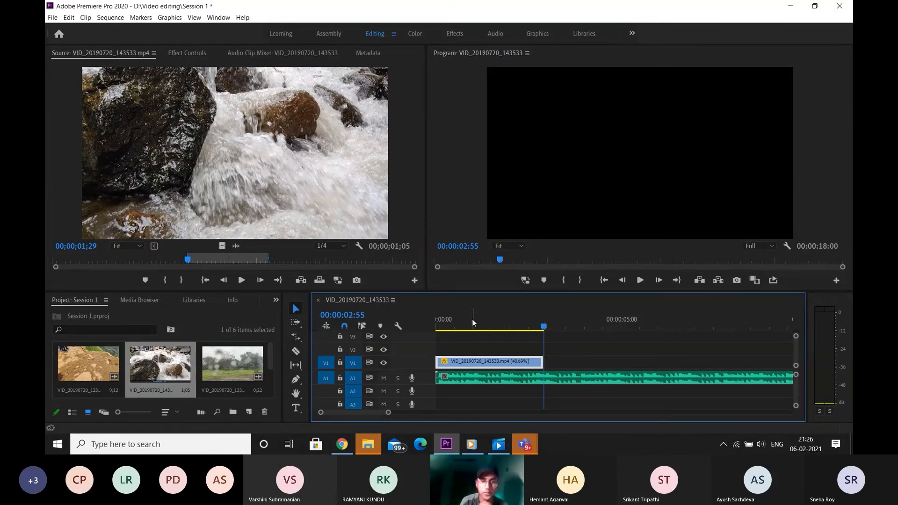
{"action": "key", "text": "Home"}
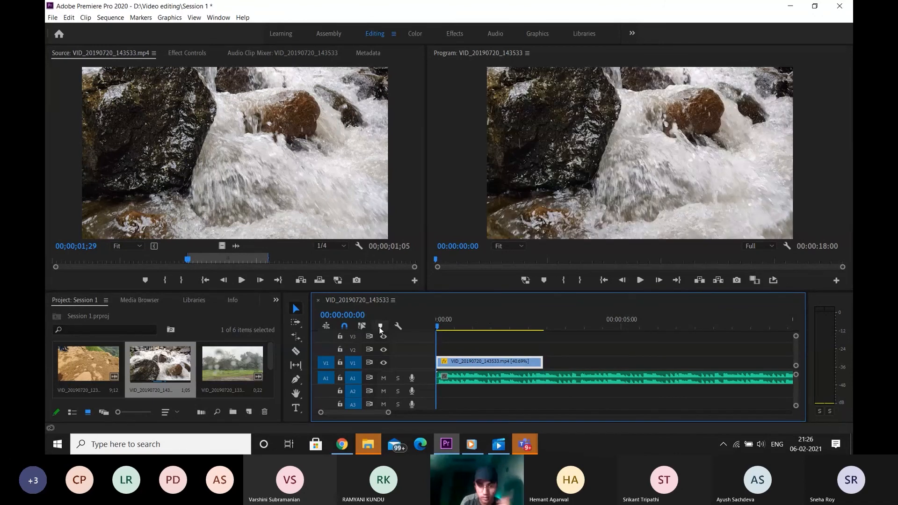
{"action": "key", "text": "space"}
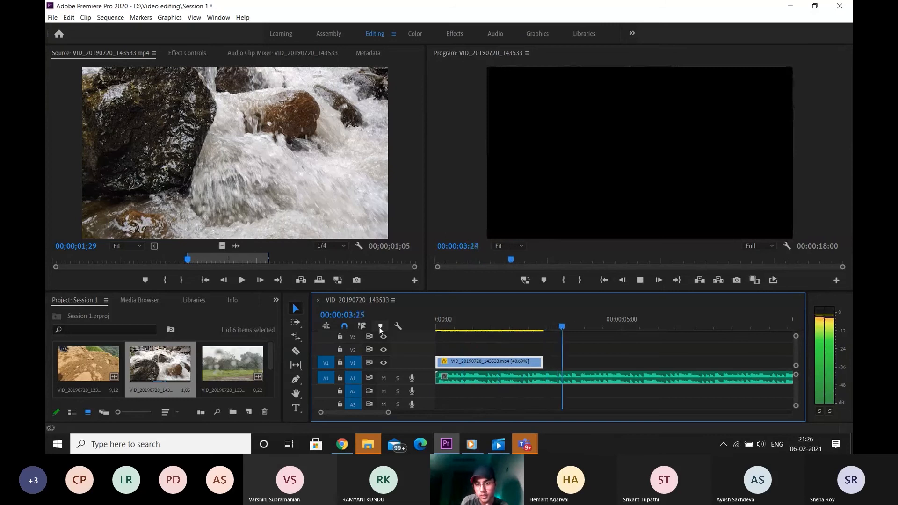
{"action": "key", "text": "space"}
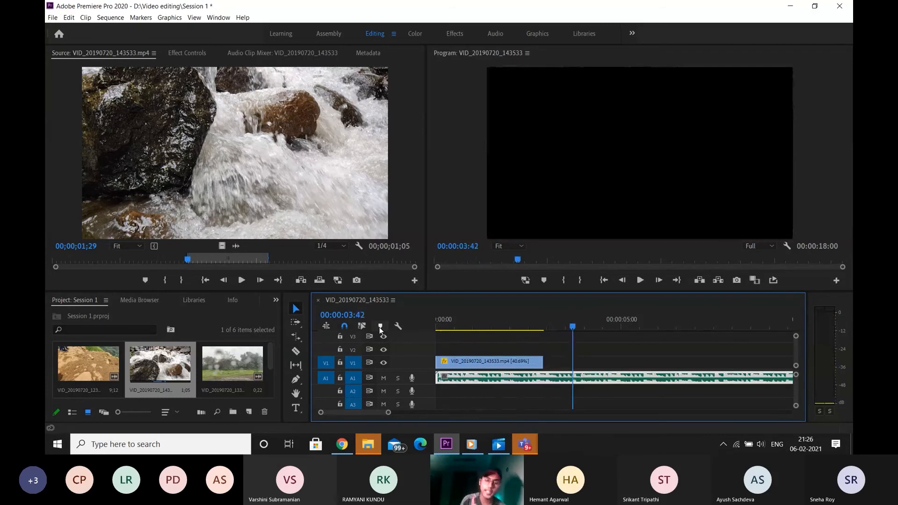
Step: Scrub around the river clip's end and place the playhead at 00:00:02:48
{"action": "left_click", "coordinate": [520, 327]}
{"action": "left_click_drag", "start_coordinate": [522, 328], "coordinate": [565, 327]}
{"action": "scroll", "coordinate": [544, 392], "scroll_direction": "up", "scroll_amount": 5}
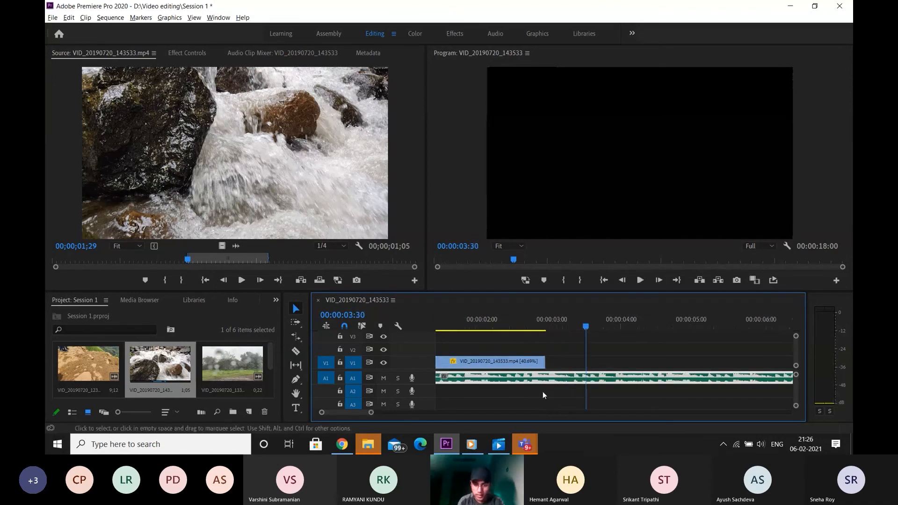
{"action": "left_click", "coordinate": [523, 317]}
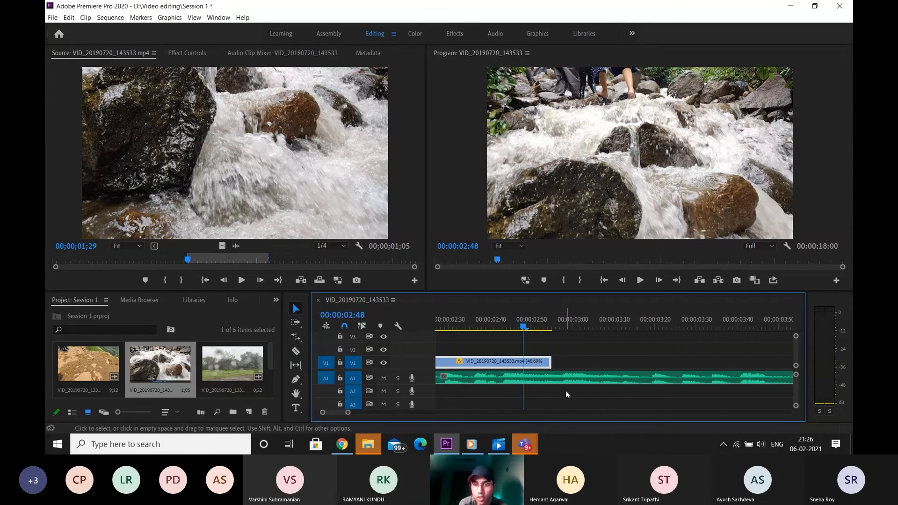
{"action": "scroll", "coordinate": [563, 378], "scroll_direction": "up", "scroll_amount": 2}
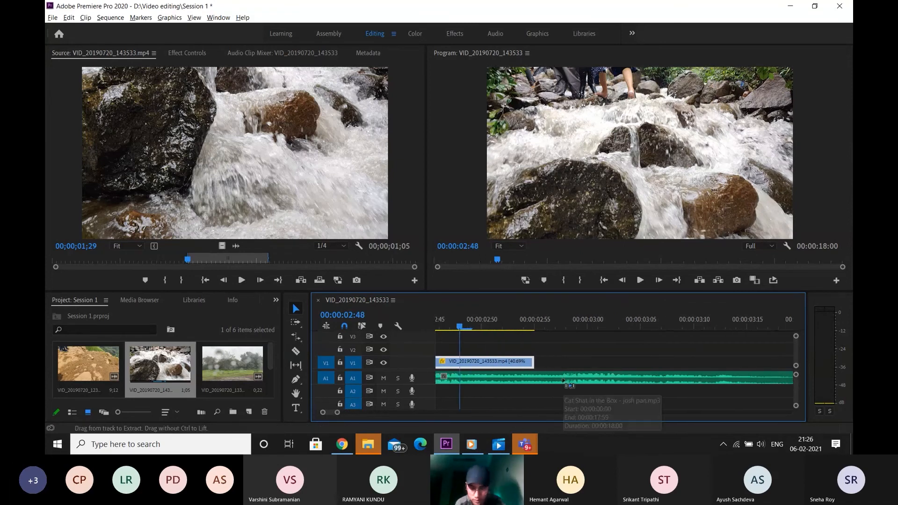
{"action": "scroll", "coordinate": [564, 379], "scroll_direction": "down", "scroll_amount": 2}
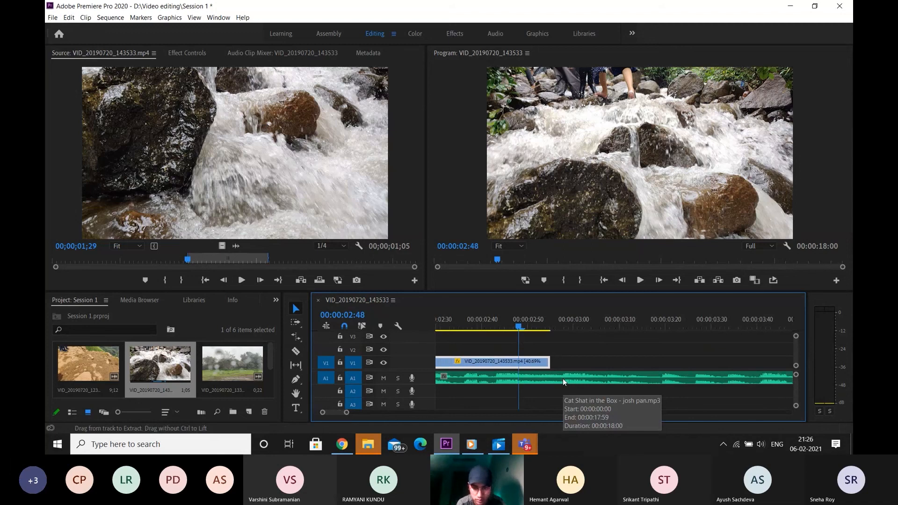
Step: Increase the height of audio track A1 to enlarge the music clip's waveform
{"action": "left_click", "coordinate": [558, 378]}
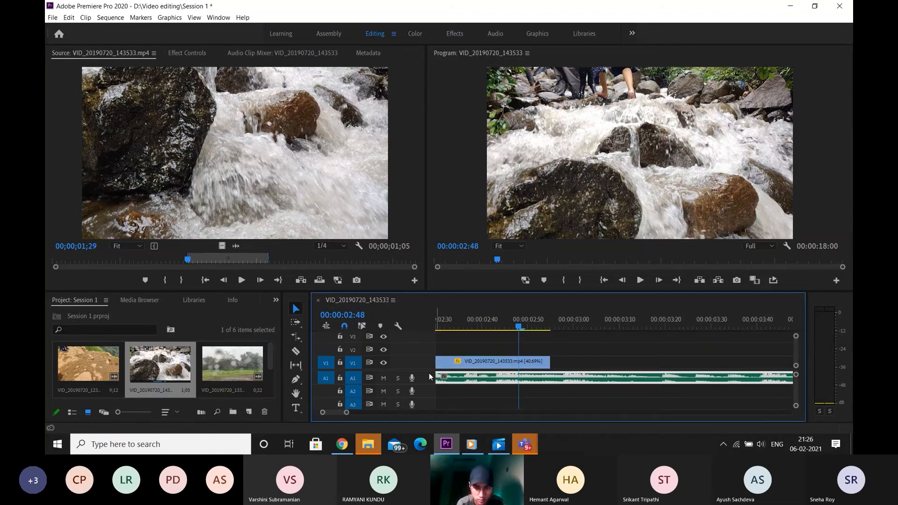
{"action": "scroll", "coordinate": [428, 372], "scroll_direction": "up", "scroll_amount": 5}
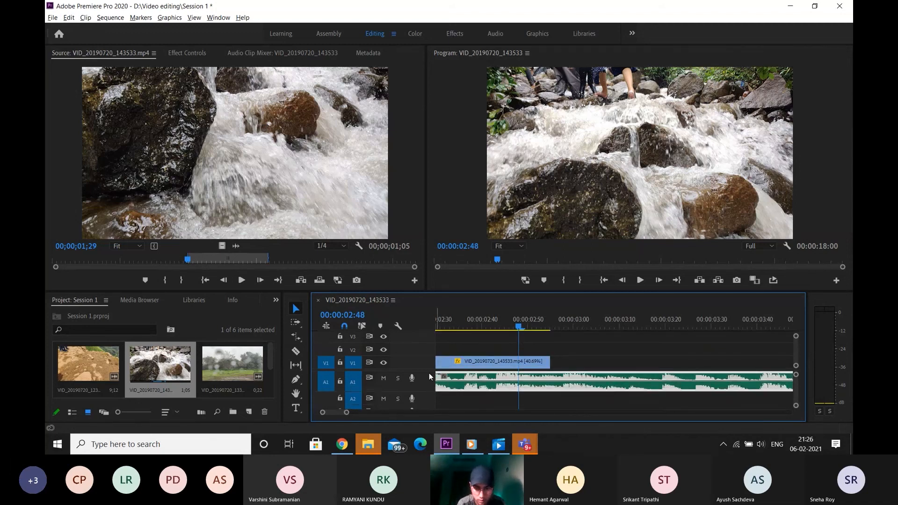
{"action": "scroll", "coordinate": [429, 372], "scroll_direction": "up", "scroll_amount": 1}
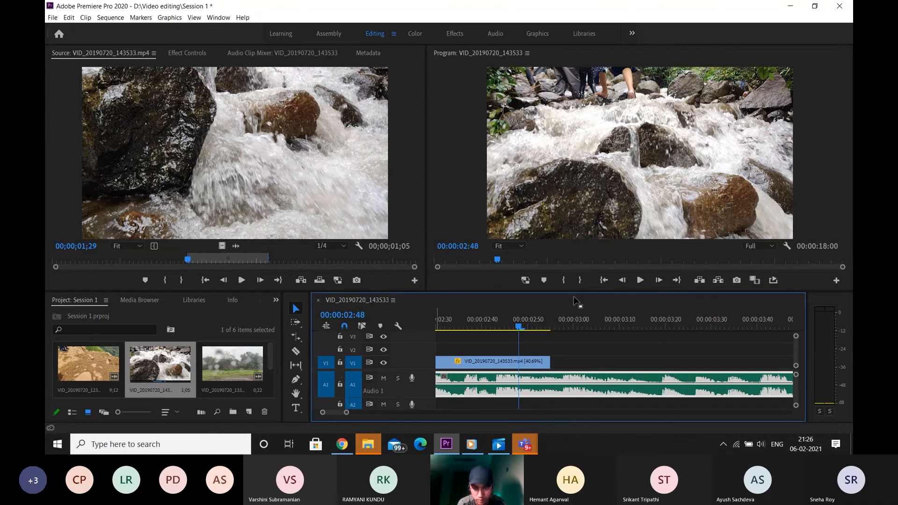
{"action": "left_click", "coordinate": [548, 336]}
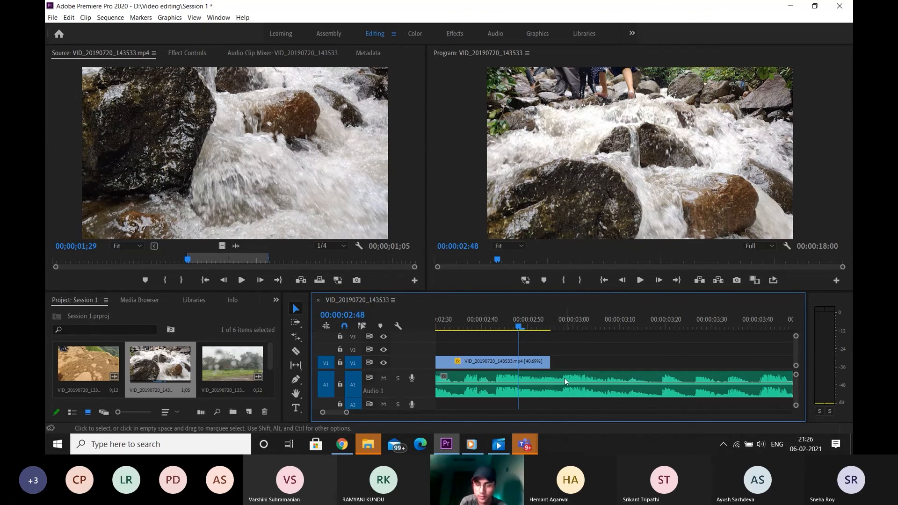
Step: Play the music briefly from 00:00:02:57 and place the playhead at 00:00:02:58, where the waveform rises after the river clip
{"action": "left_click", "coordinate": [562, 320]}
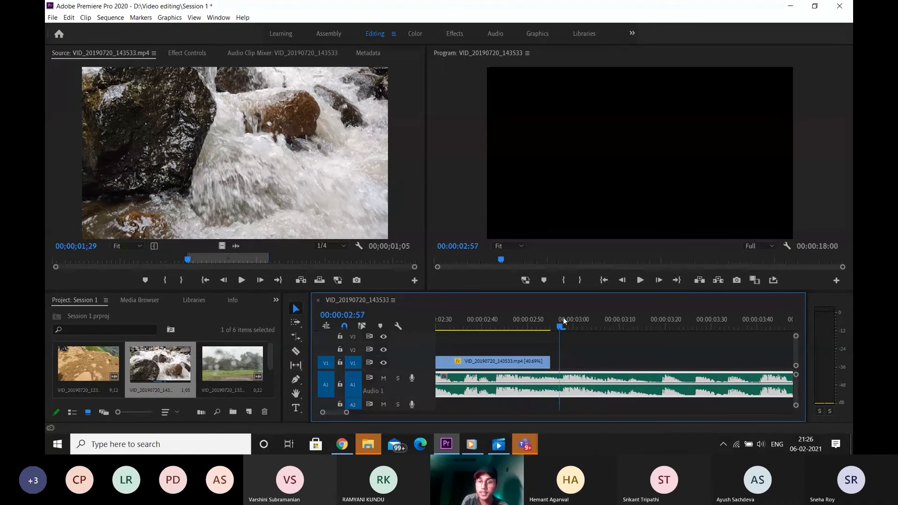
{"action": "key", "text": "space"}
{"action": "key", "text": "space"}
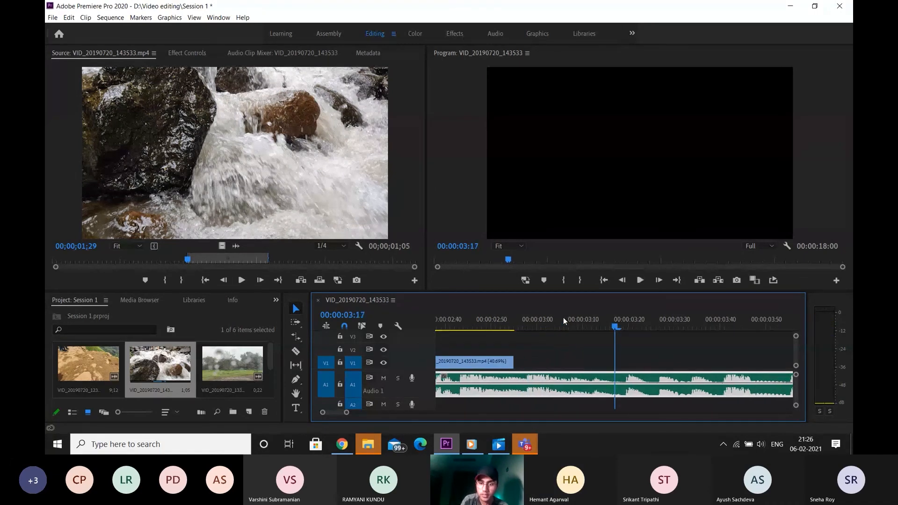
{"action": "left_click", "coordinate": [527, 324]}
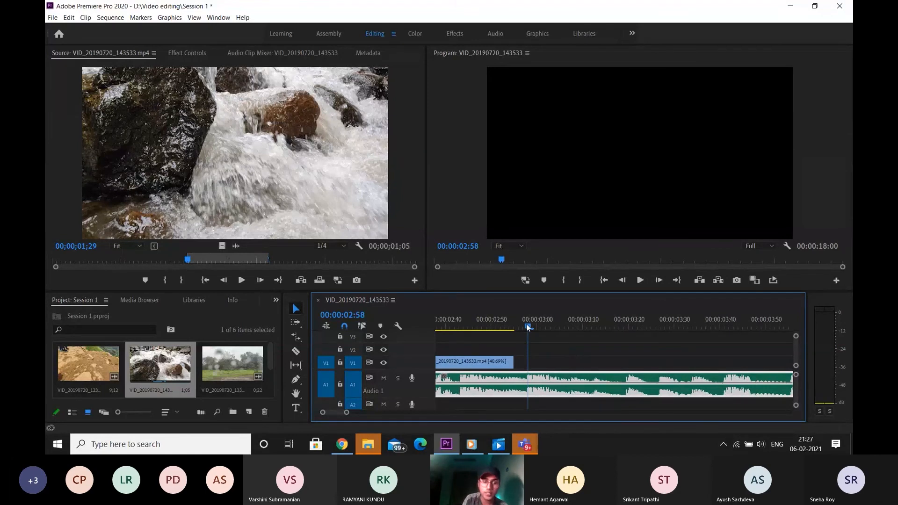
Step: Extend the river clip's end to the music beat at 00:00:02:58 and play the sequence from 00:00:02:43
{"action": "key", "text": "space"}
{"action": "key", "text": "space"}
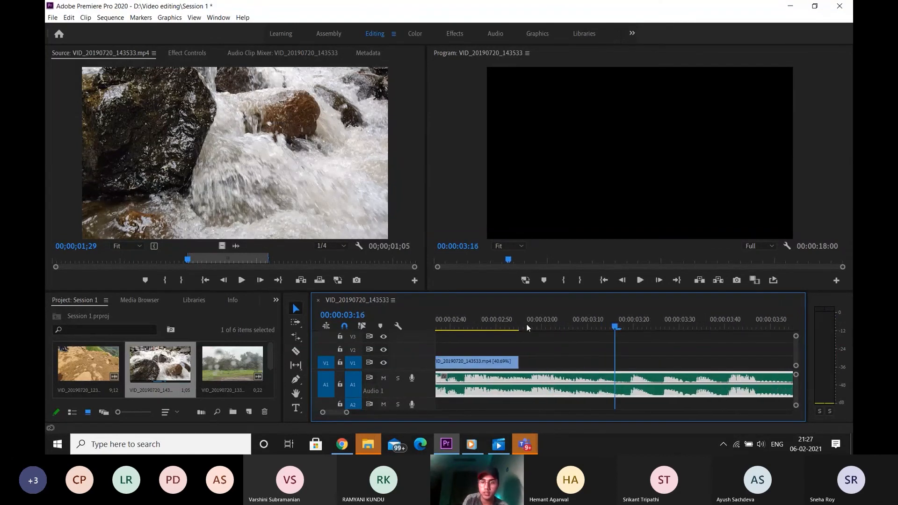
{"action": "left_click", "coordinate": [532, 325]}
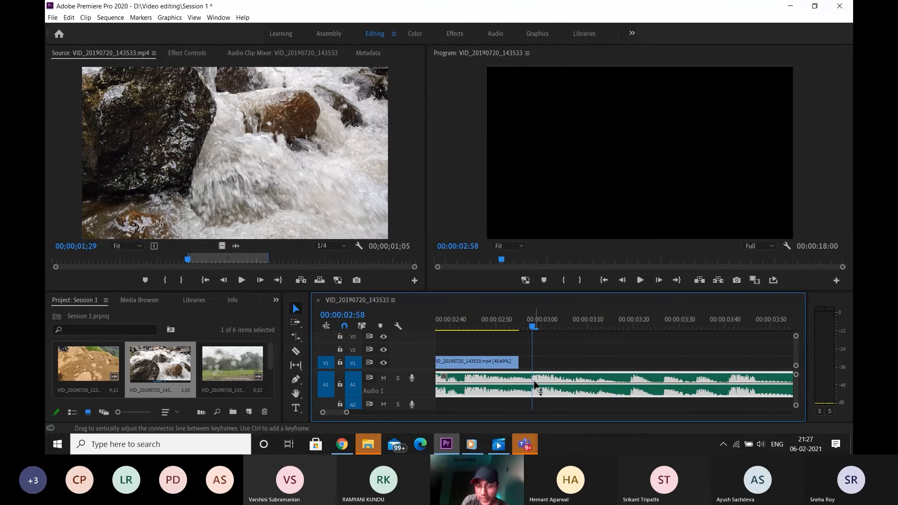
{"action": "left_click_drag", "start_coordinate": [520, 362], "coordinate": [532, 363]}
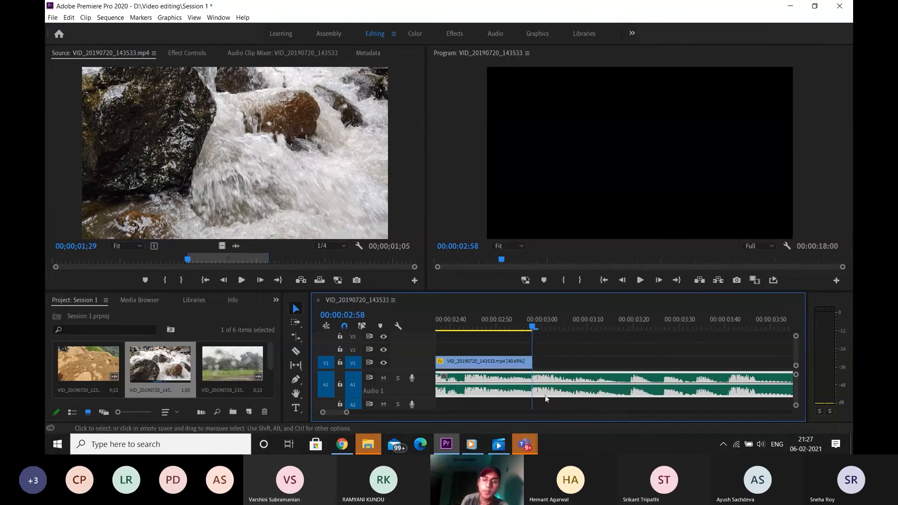
{"action": "left_click", "coordinate": [464, 321]}
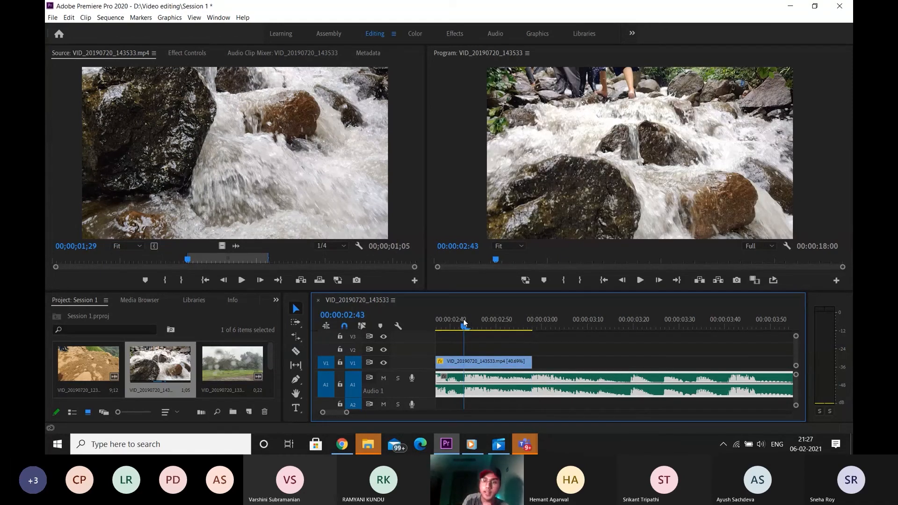
{"action": "key", "text": "space"}
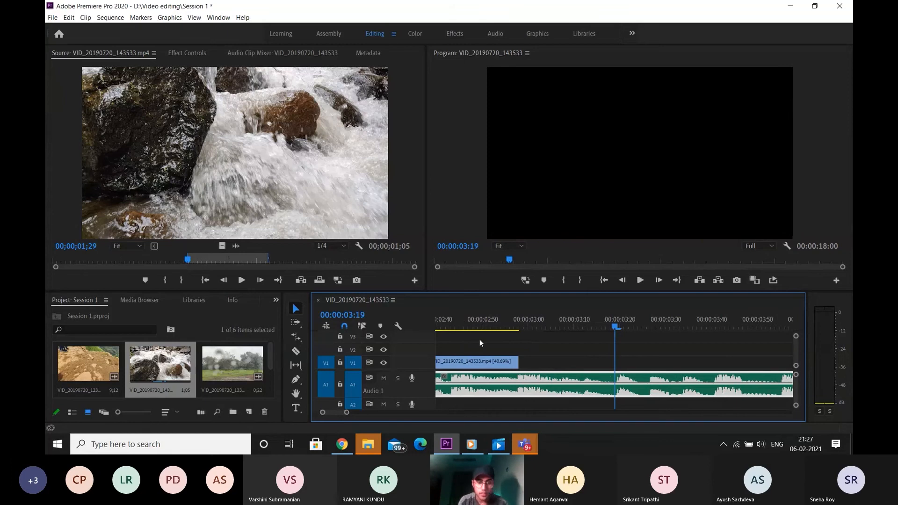
Step: Open VID_20190720_133319.mp4 as the source, scrub its marked range, and place it on V2 directly after the river clip
{"action": "key", "text": "minus"}
{"action": "key", "text": "minus"}
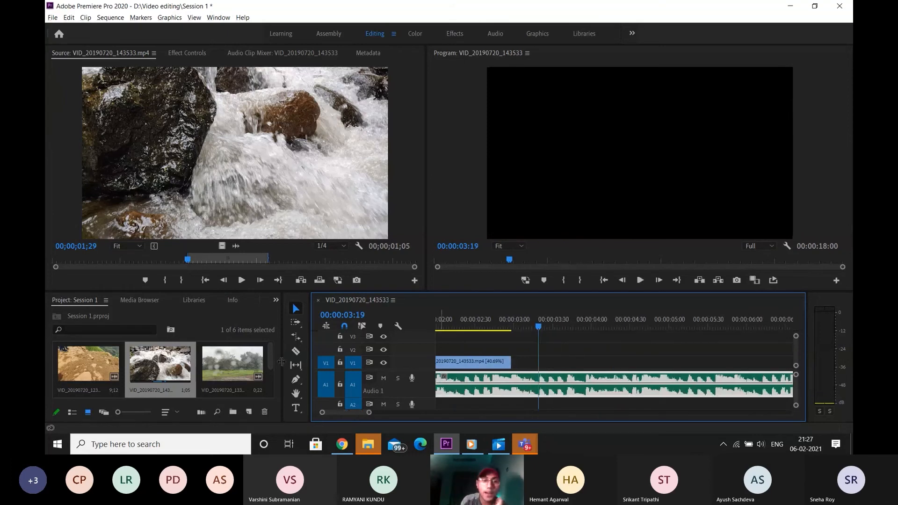
{"action": "double_click", "coordinate": [213, 357]}
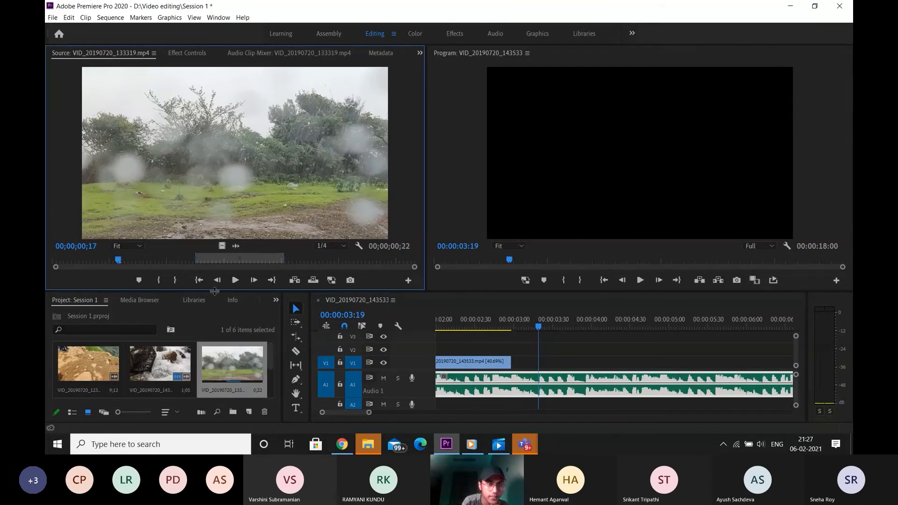
{"action": "left_click_drag", "start_coordinate": [176, 259], "coordinate": [233, 258]}
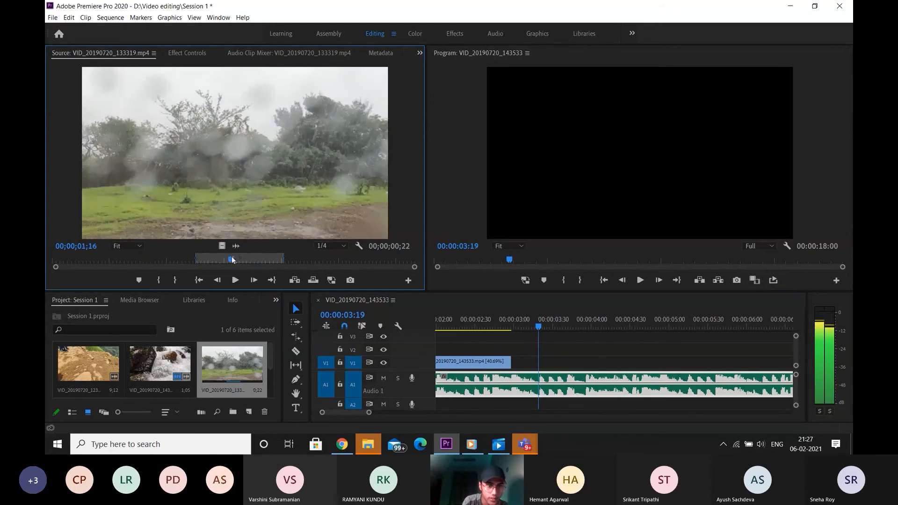
{"action": "left_click_drag", "start_coordinate": [451, 309], "coordinate": [536, 356]}
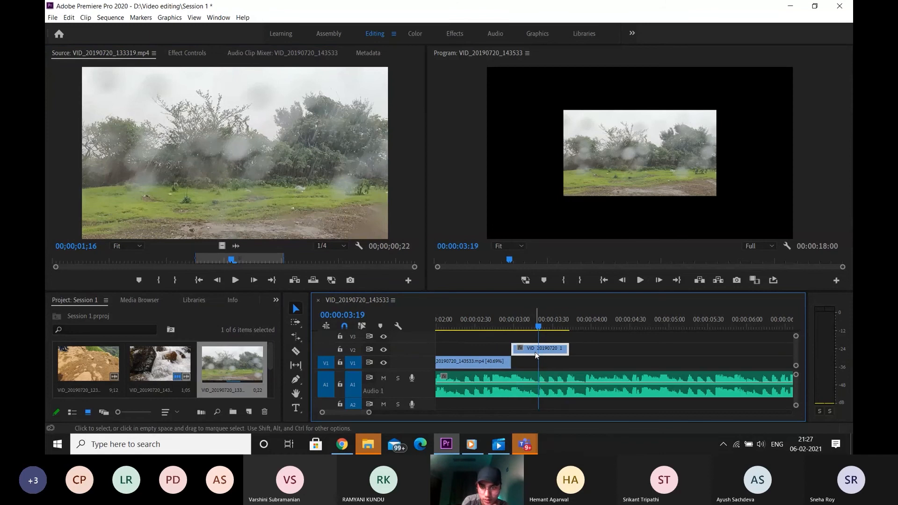
Step: Examine the media properties of the VID_20190720_133319.mp4 clip on V2, then close them
{"action": "right_click", "coordinate": [537, 356]}
{"action": "left_click", "coordinate": [589, 417]}
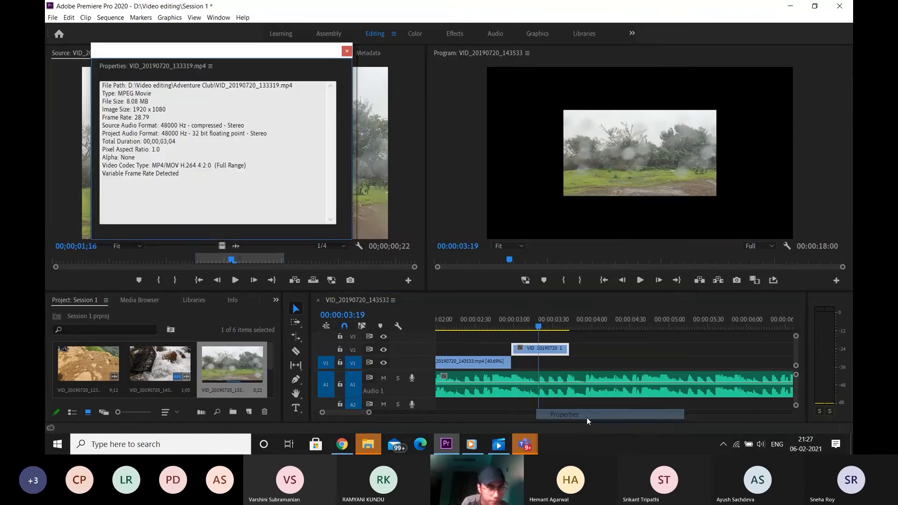
{"action": "left_click", "coordinate": [351, 52]}
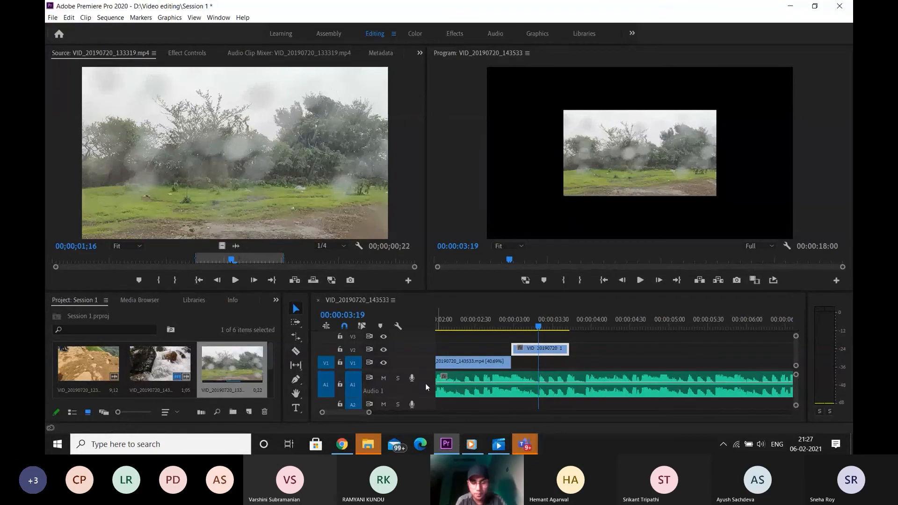
{"action": "scroll", "coordinate": [426, 384], "scroll_direction": "up", "scroll_amount": 1}
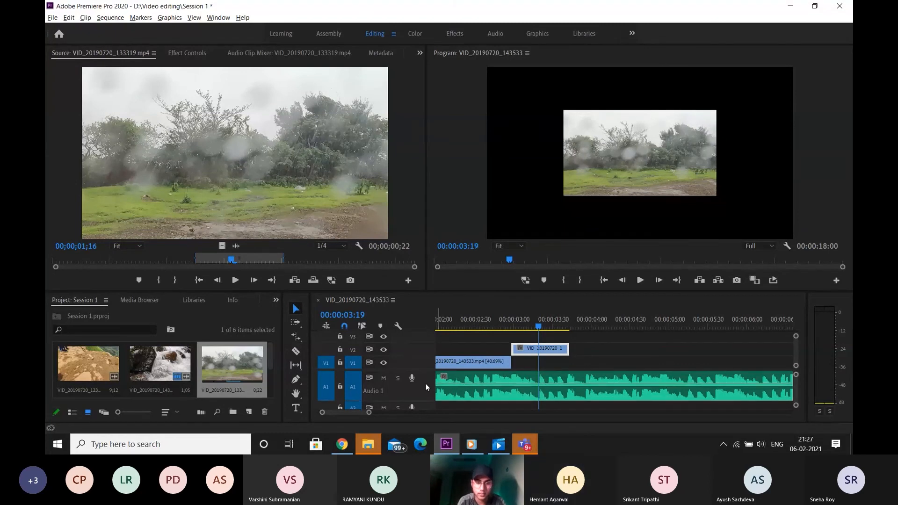
{"action": "scroll", "coordinate": [425, 384], "scroll_direction": "up", "scroll_amount": 1}
{"action": "scroll", "coordinate": [426, 383], "scroll_direction": "up", "scroll_amount": 1}
{"action": "scroll", "coordinate": [426, 383], "scroll_direction": "down", "scroll_amount": 4}
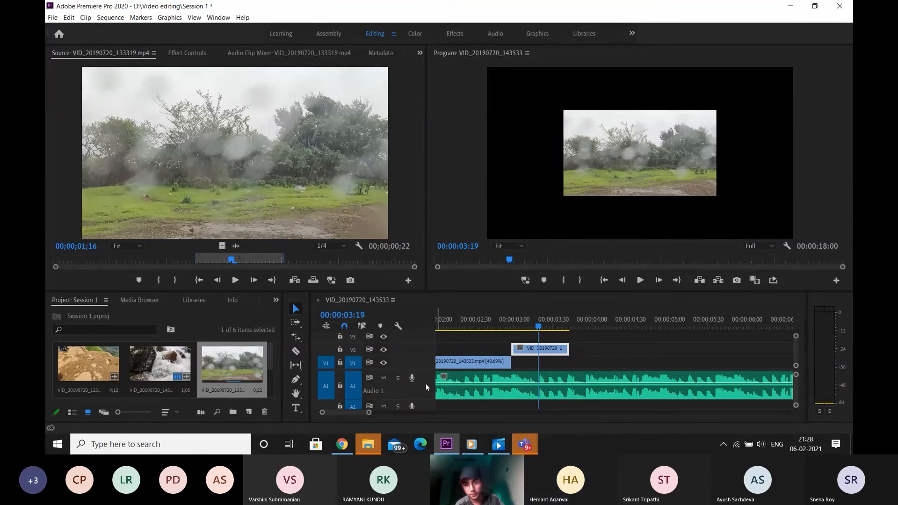
{"action": "scroll", "coordinate": [426, 384], "scroll_direction": "down", "scroll_amount": 1}
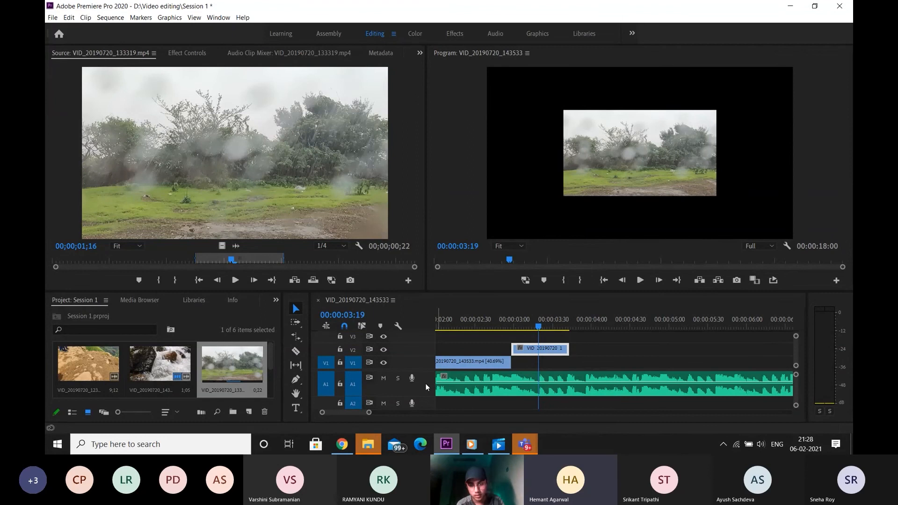
{"action": "scroll", "coordinate": [572, 380], "scroll_direction": "down", "scroll_amount": 3}
{"action": "scroll", "coordinate": [571, 379], "scroll_direction": "up", "scroll_amount": 2}
{"action": "scroll", "coordinate": [571, 380], "scroll_direction": "up", "scroll_amount": 1}
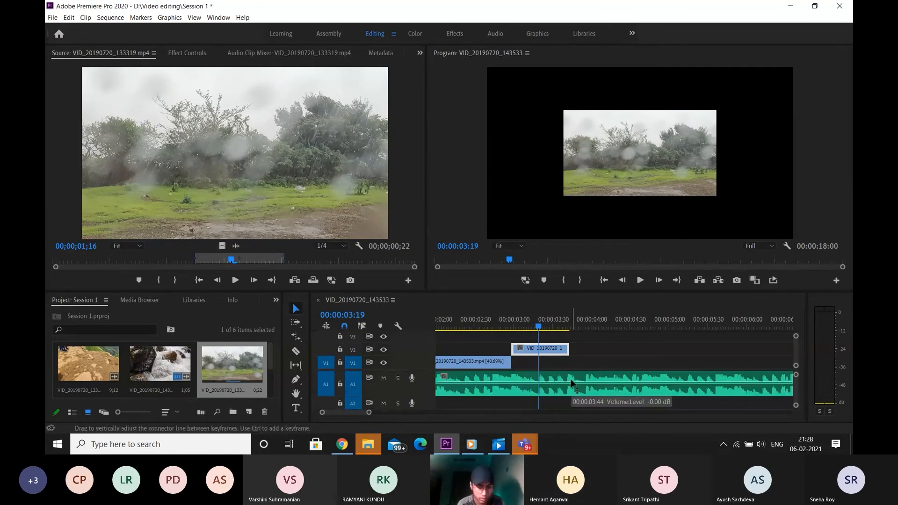
{"action": "scroll", "coordinate": [571, 380], "scroll_direction": "down", "scroll_amount": 4}
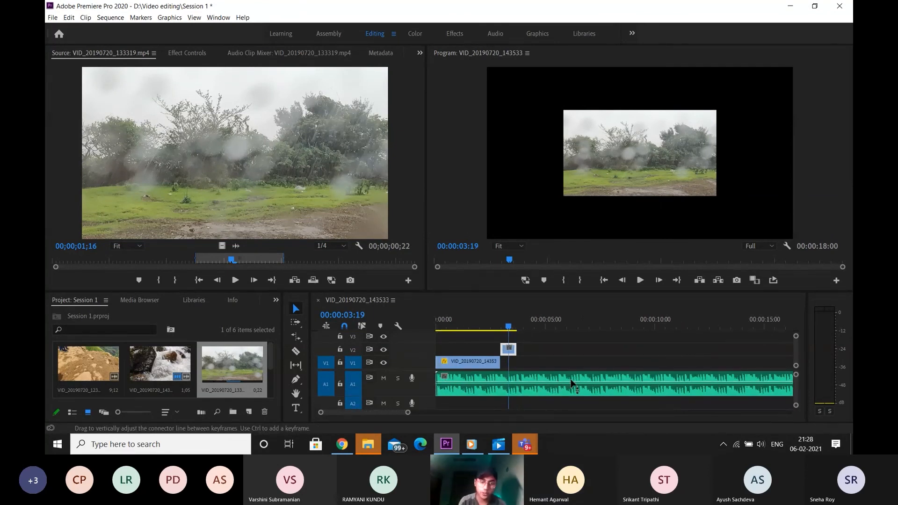
{"action": "scroll", "coordinate": [571, 383], "scroll_direction": "up", "scroll_amount": 3}
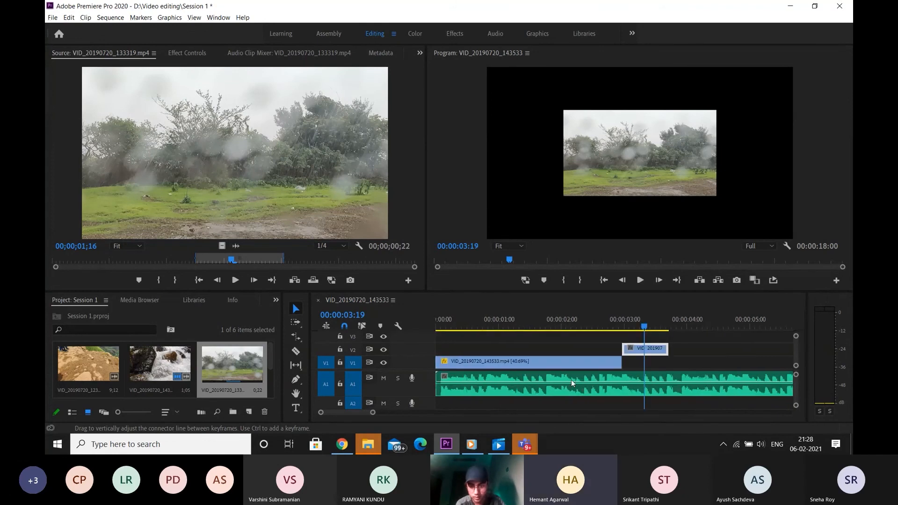
{"action": "scroll", "coordinate": [648, 384], "scroll_direction": "up", "scroll_amount": 2}
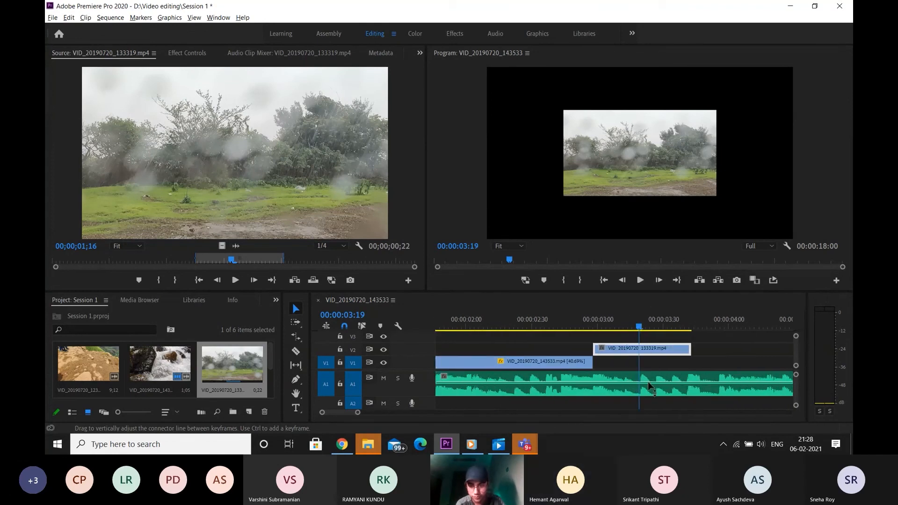
Step: Set the Scale of the VID_20190720_133319.mp4 clip on V2 to 200 so it fills the frame
{"action": "left_click", "coordinate": [637, 348]}
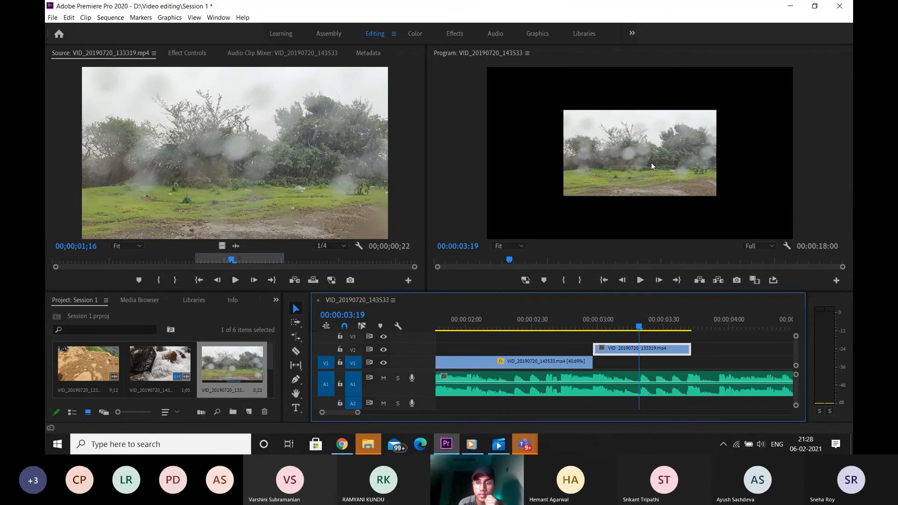
{"action": "left_click", "coordinate": [180, 53]}
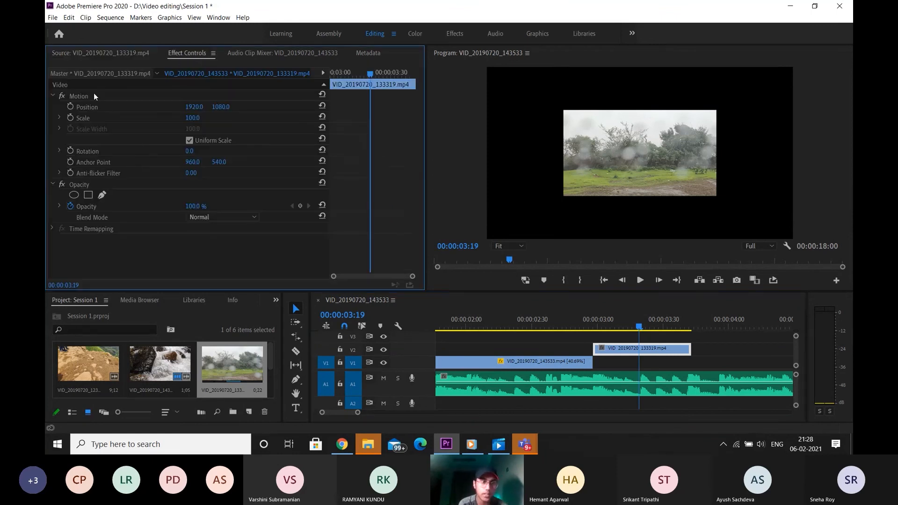
{"action": "left_click", "coordinate": [194, 118]}
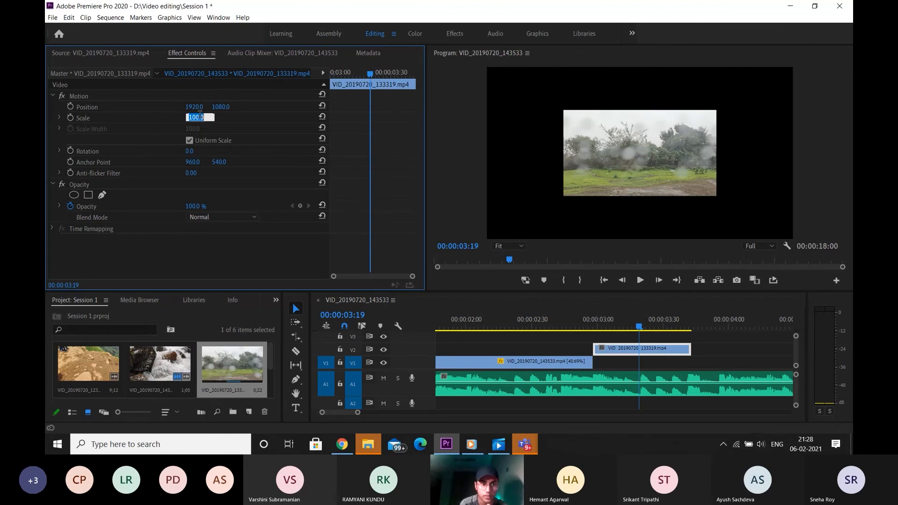
{"action": "type", "text": "200"}
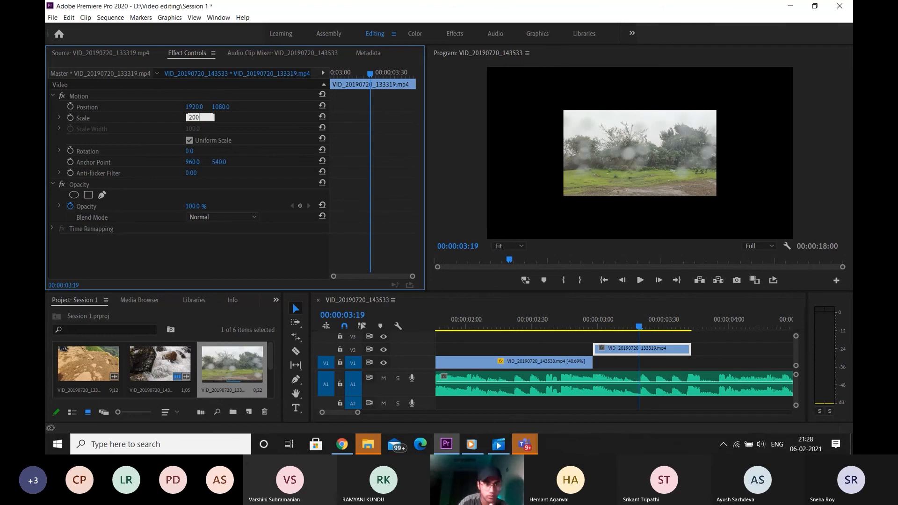
{"action": "key", "text": "Return"}
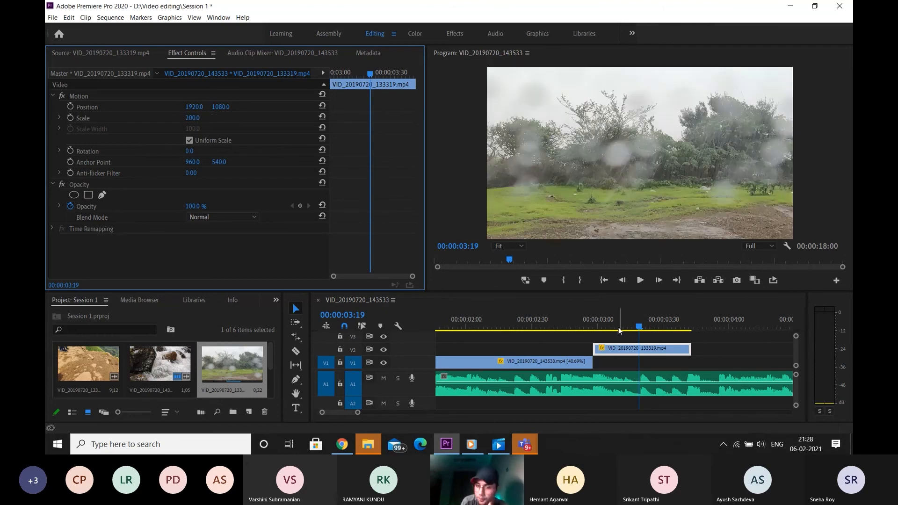
Step: Trim the river clip's start to the first rise of the music waveform at about 00:00:00:05
{"action": "left_click_drag", "start_coordinate": [558, 321], "coordinate": [346, 339]}
{"action": "scroll", "coordinate": [779, 354], "scroll_direction": "down", "scroll_amount": 3}
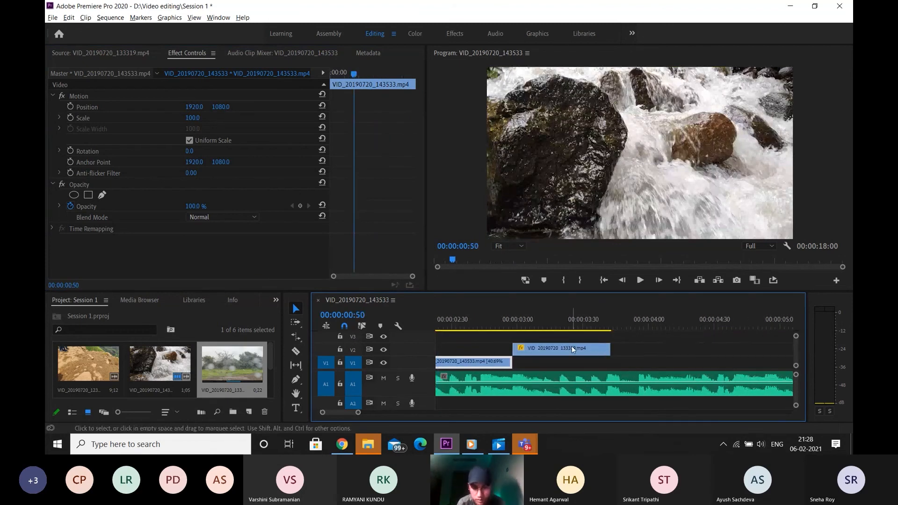
{"action": "scroll", "coordinate": [572, 346], "scroll_direction": "down", "scroll_amount": 3}
{"action": "scroll", "coordinate": [572, 350], "scroll_direction": "down", "scroll_amount": 2}
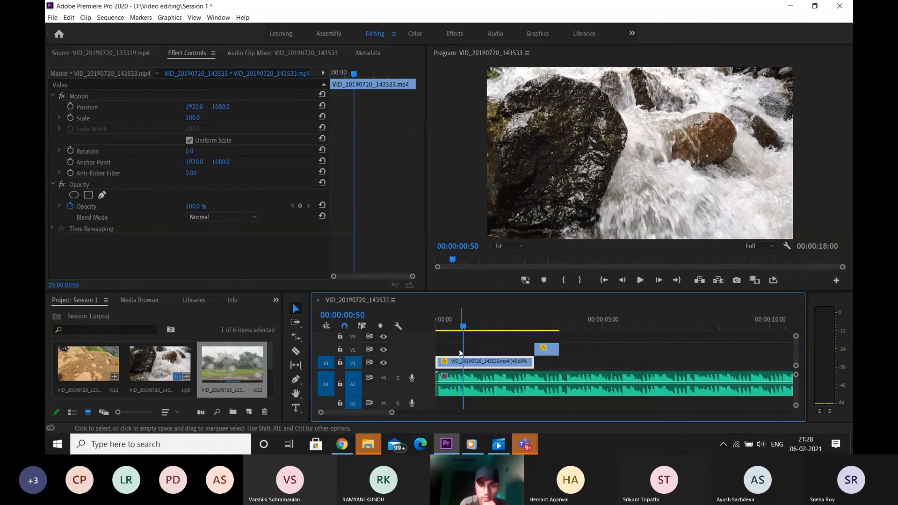
{"action": "scroll", "coordinate": [453, 364], "scroll_direction": "up", "scroll_amount": 4}
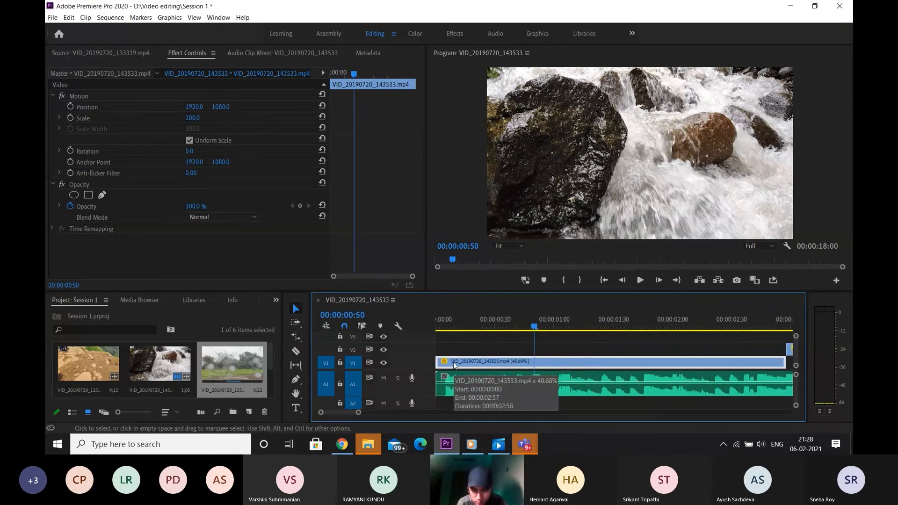
{"action": "scroll", "coordinate": [454, 364], "scroll_direction": "up", "scroll_amount": 4}
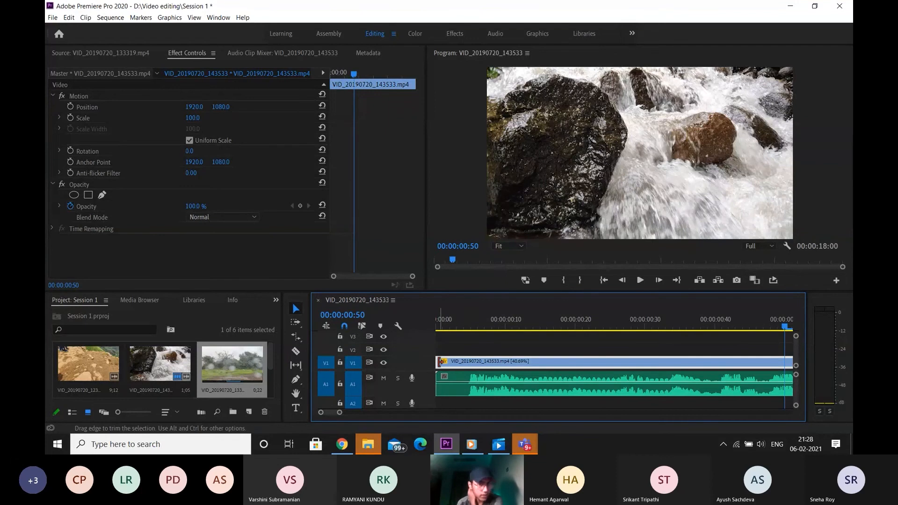
{"action": "left_click_drag", "start_coordinate": [440, 361], "coordinate": [471, 361]}
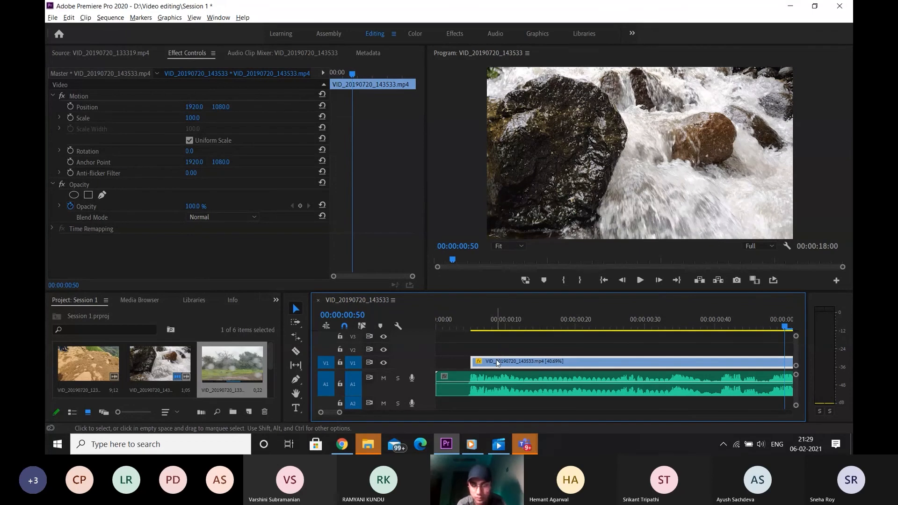
Step: Play the sequence from its start through the cut into the second clip, stopping at 00:00:03:08
{"action": "scroll", "coordinate": [498, 363], "scroll_direction": "down", "scroll_amount": 3}
{"action": "scroll", "coordinate": [494, 374], "scroll_direction": "down", "scroll_amount": 2}
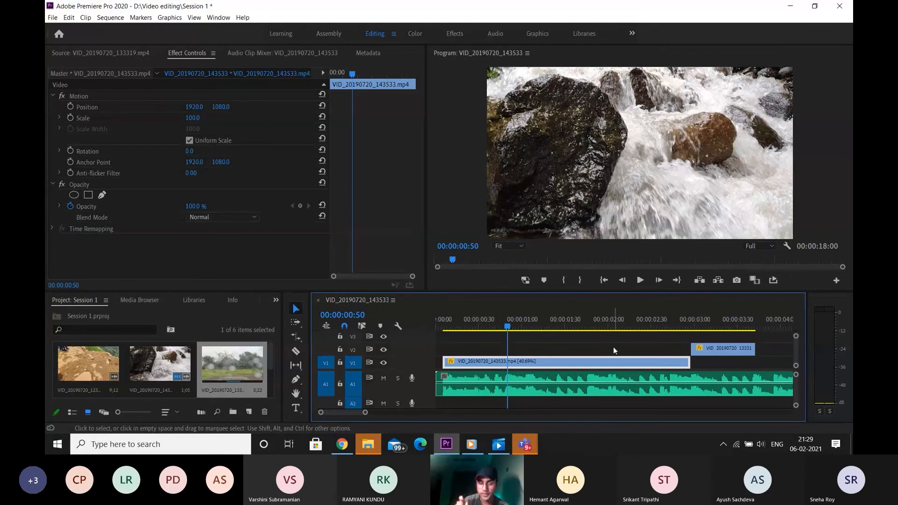
{"action": "key", "text": "Home"}
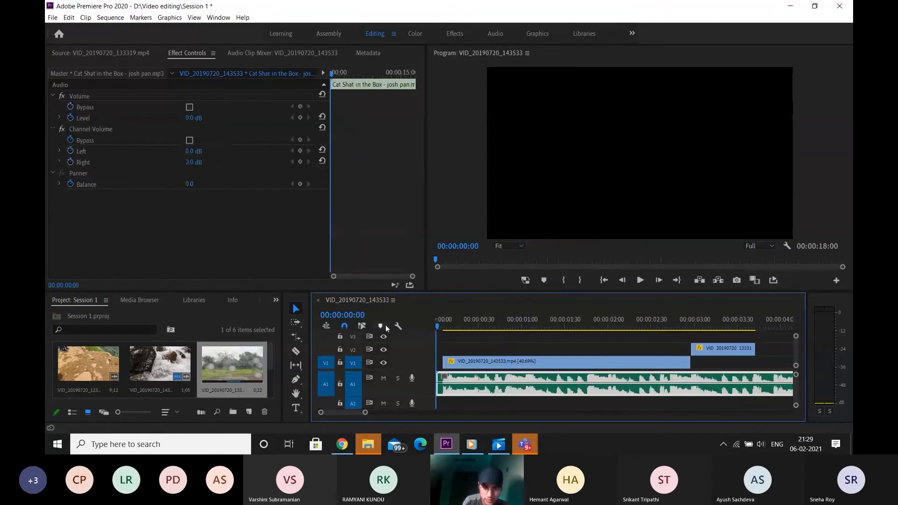
{"action": "key", "text": "space"}
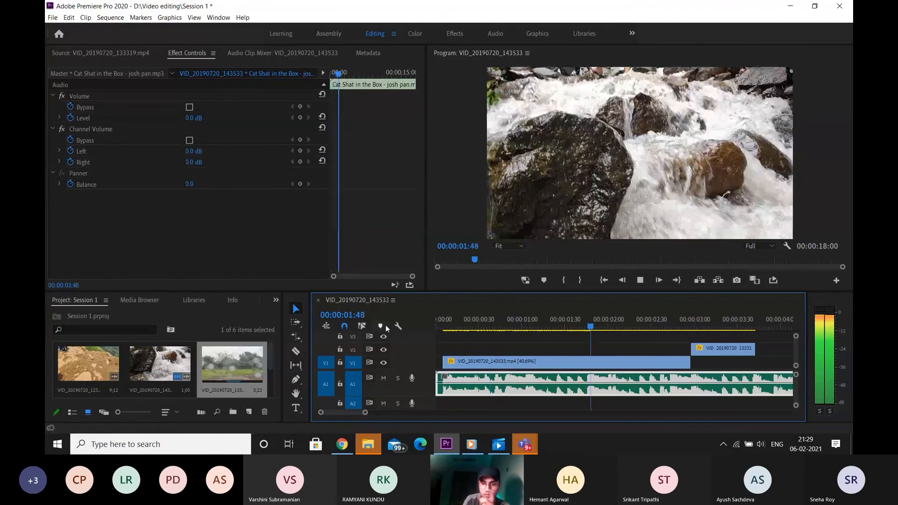
{"action": "key", "text": "space"}
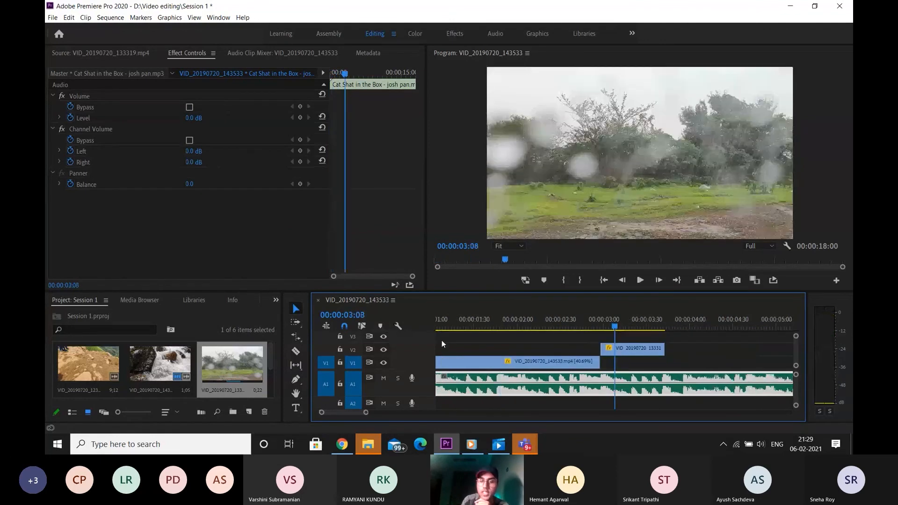
Step: Move the VID_20190720_133319.mp4 clip above the river clip on V2, lengthen it, and align its end with the river clip's end
{"action": "scroll", "coordinate": [484, 361], "scroll_direction": "up", "scroll_amount": 3}
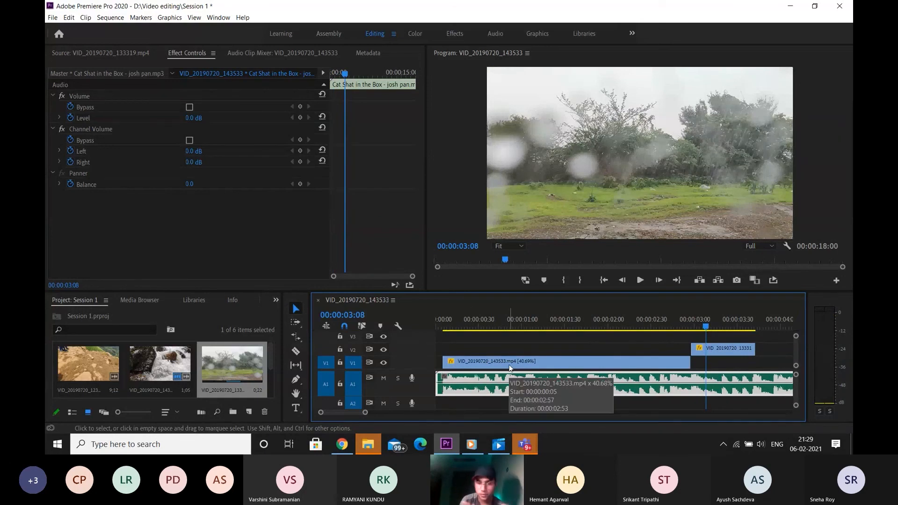
{"action": "left_click_drag", "start_coordinate": [734, 352], "coordinate": [444, 349]}
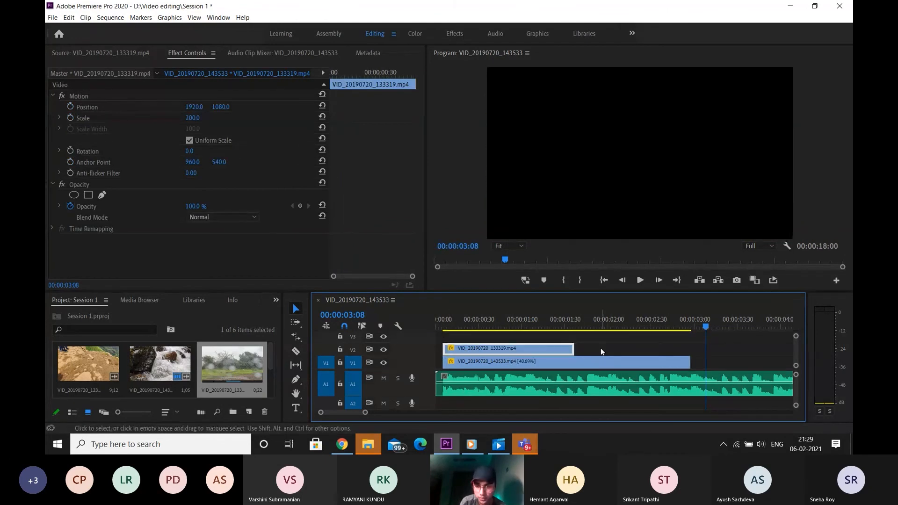
{"action": "left_click_drag", "start_coordinate": [571, 350], "coordinate": [674, 350]}
{"action": "left_click_drag", "start_coordinate": [593, 351], "coordinate": [609, 351]}
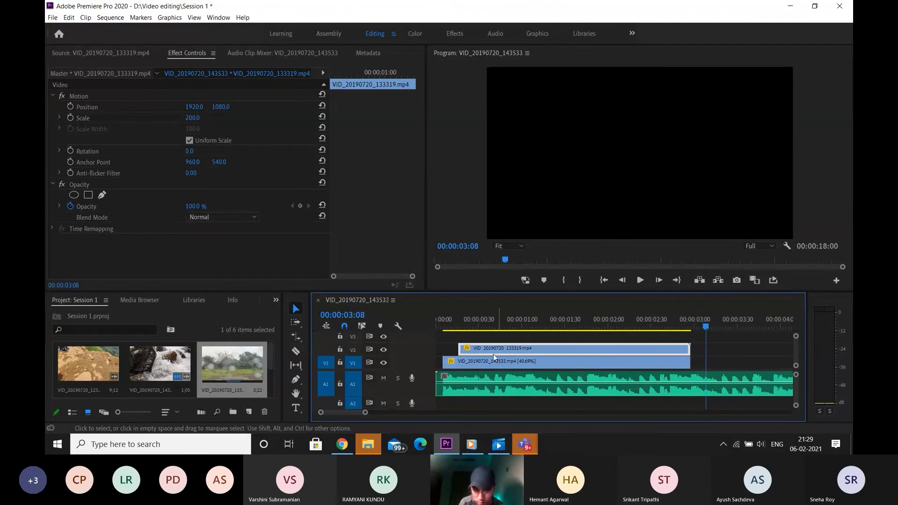
Step: Extend the start of the VID_20190720_133319.mp4 clip to the river clip's start, and move it on V2 to begin where the river clip ends
{"action": "left_click_drag", "start_coordinate": [462, 349], "coordinate": [443, 349]}
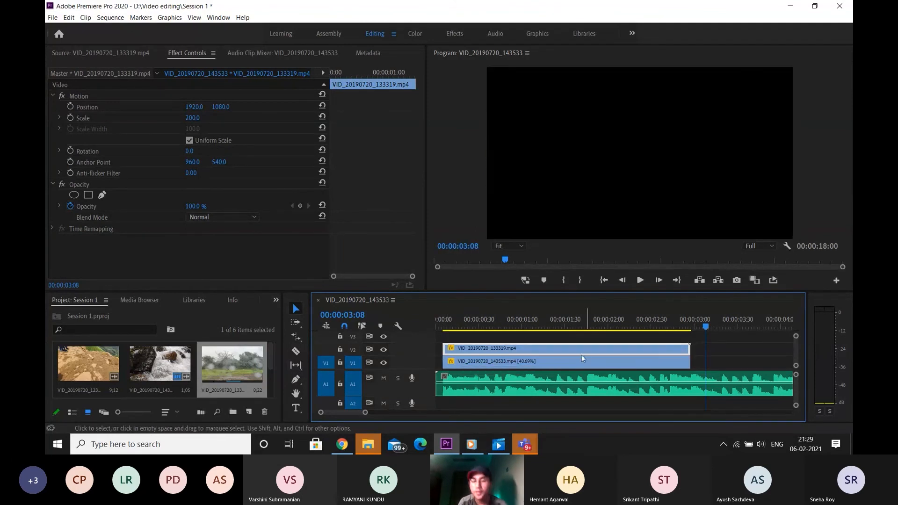
{"action": "key", "text": "minus"}
{"action": "key", "text": "minus"}
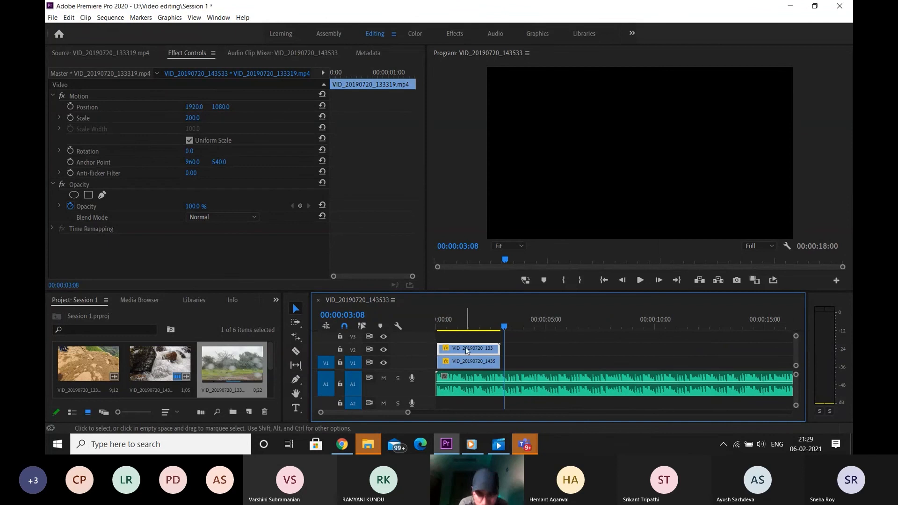
{"action": "double_click", "coordinate": [467, 350]}
{"action": "key", "text": "equal"}
{"action": "key", "text": "equal"}
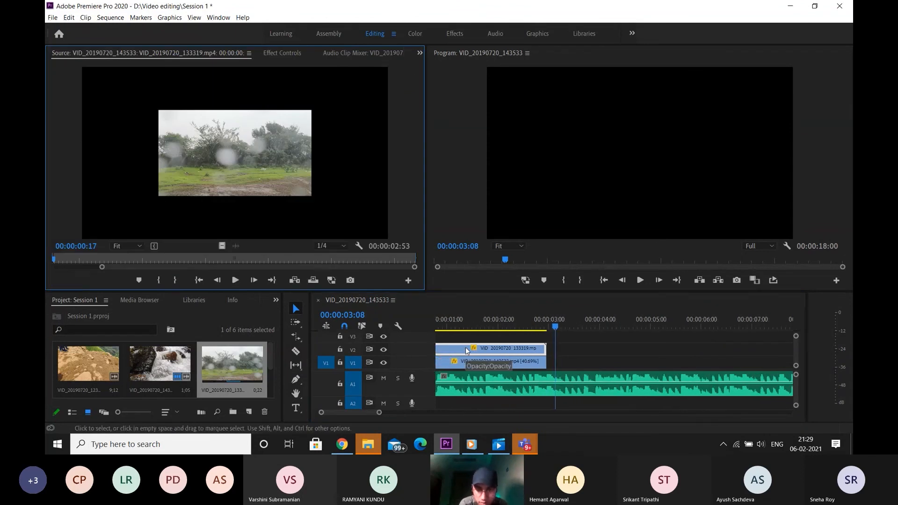
{"action": "left_click_drag", "start_coordinate": [492, 353], "coordinate": [637, 351]}
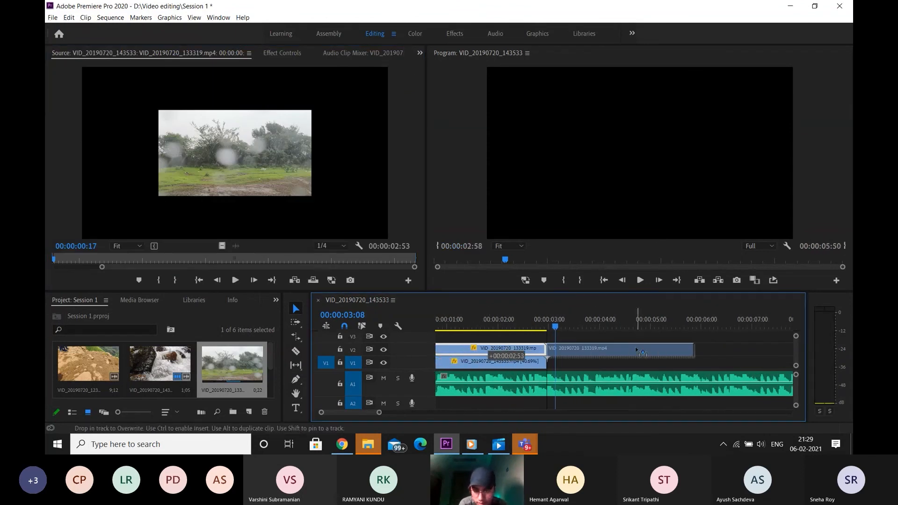
{"action": "scroll", "coordinate": [637, 352], "scroll_direction": "up", "scroll_amount": 1}
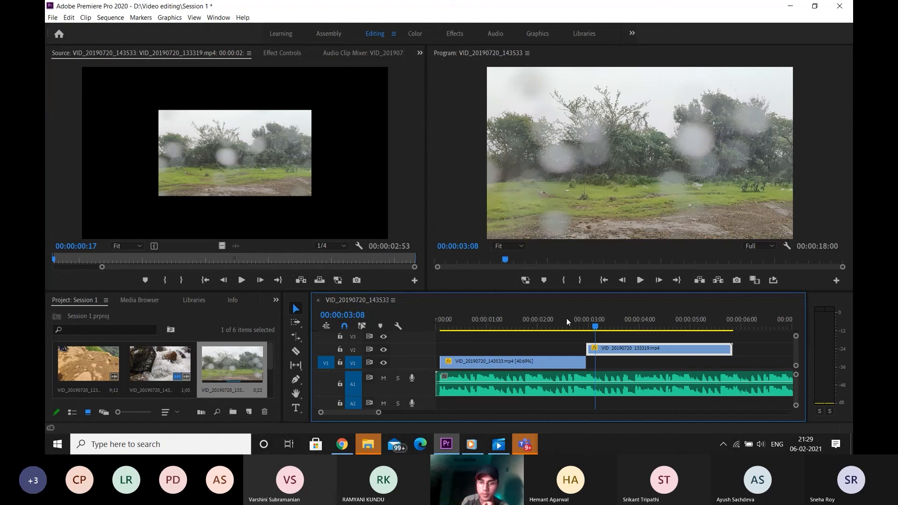
Step: Play the sequence from its start through the cut into the V2 clip, stopping at 00:00:05:21
{"action": "key", "text": "Home"}
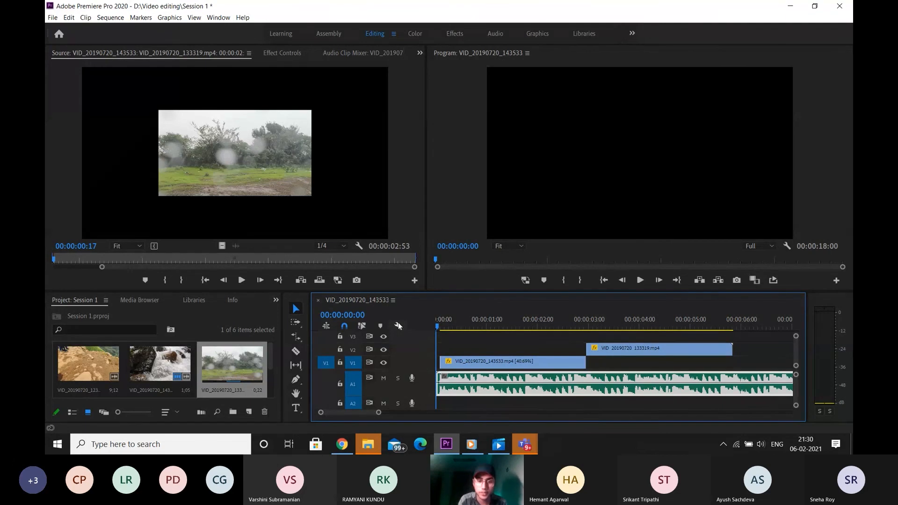
{"action": "key", "text": "space"}
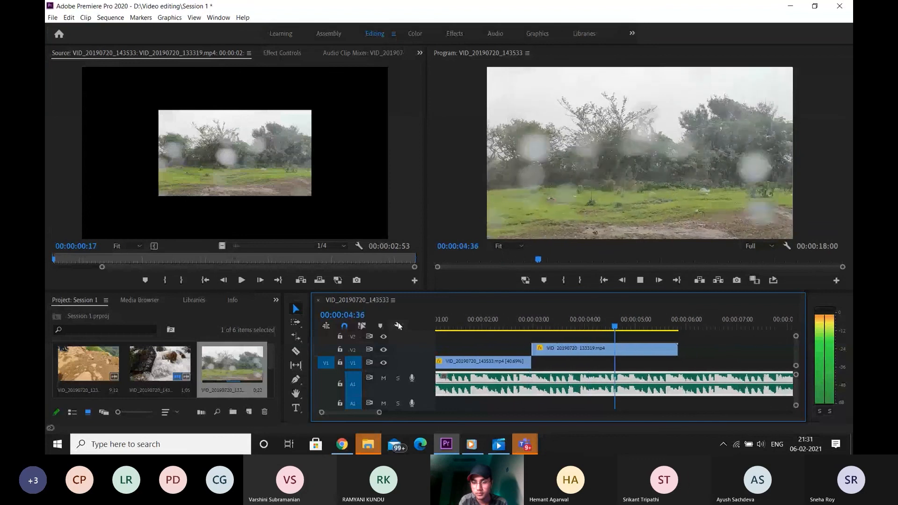
{"action": "key", "text": "space"}
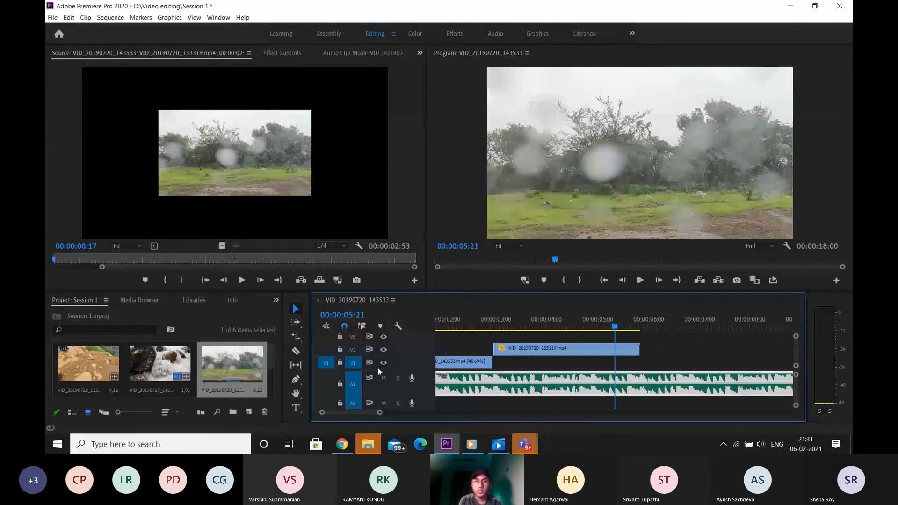
{"action": "scroll", "coordinate": [461, 379], "scroll_direction": "up", "scroll_amount": 3}
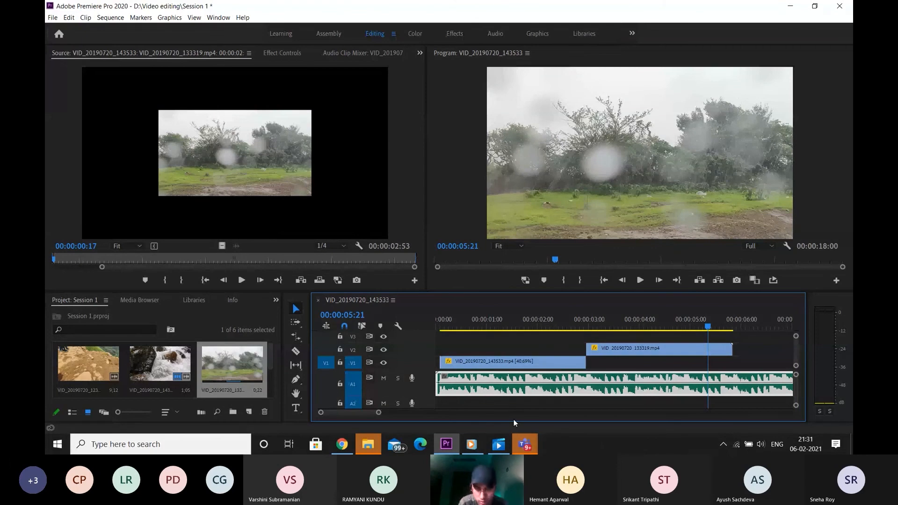
Step: Switch to the Microsoft Teams meeting, restart the screen share, and return to Premiere Pro
{"action": "mouse_move", "coordinate": [524, 444]}
{"action": "left_click", "coordinate": [557, 405]}
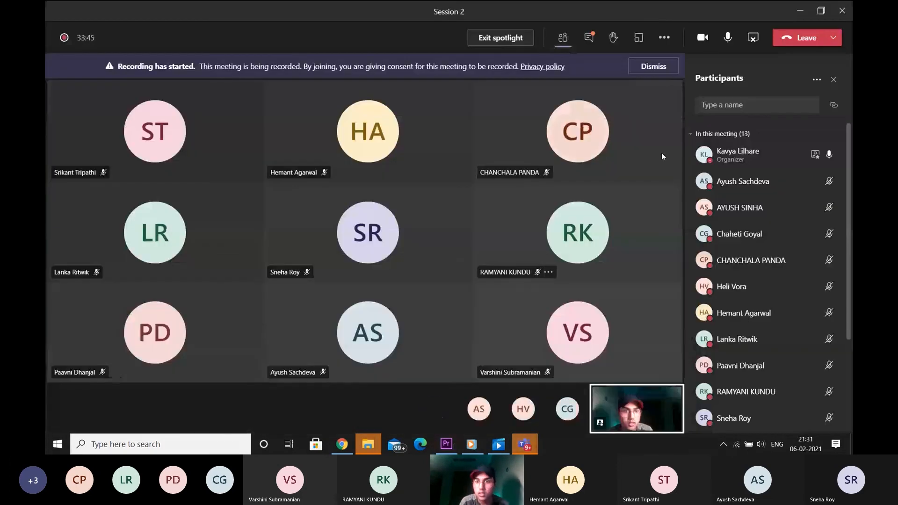
{"action": "left_click", "coordinate": [758, 39]}
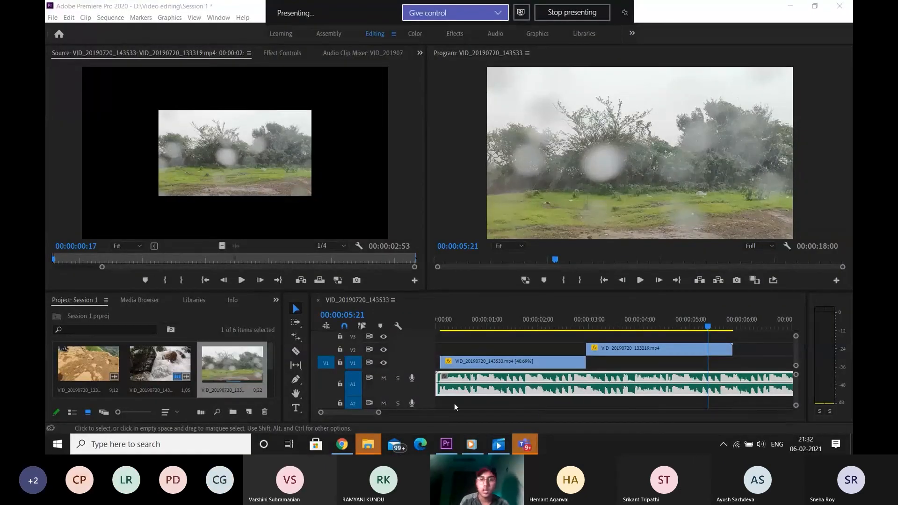
Step: Enlarge the Audio 1 track and examine the music waveform around the cut between the two clips
{"action": "double_click", "coordinate": [423, 383]}
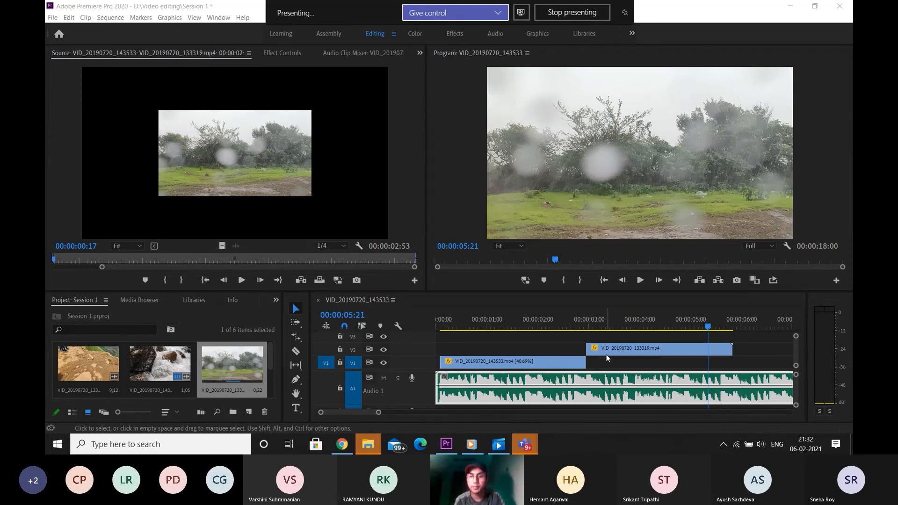
{"action": "scroll", "coordinate": [597, 376], "scroll_direction": "up", "scroll_amount": 3}
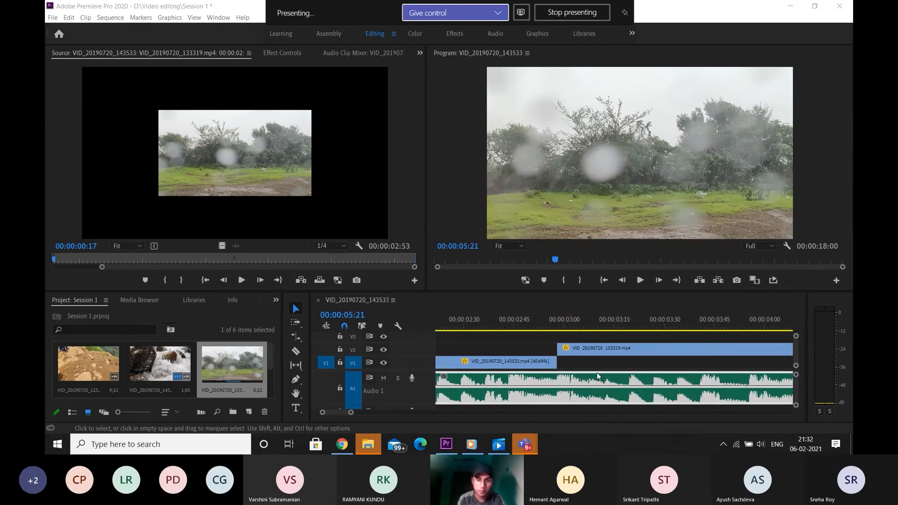
{"action": "scroll", "coordinate": [564, 382], "scroll_direction": "up", "scroll_amount": 2}
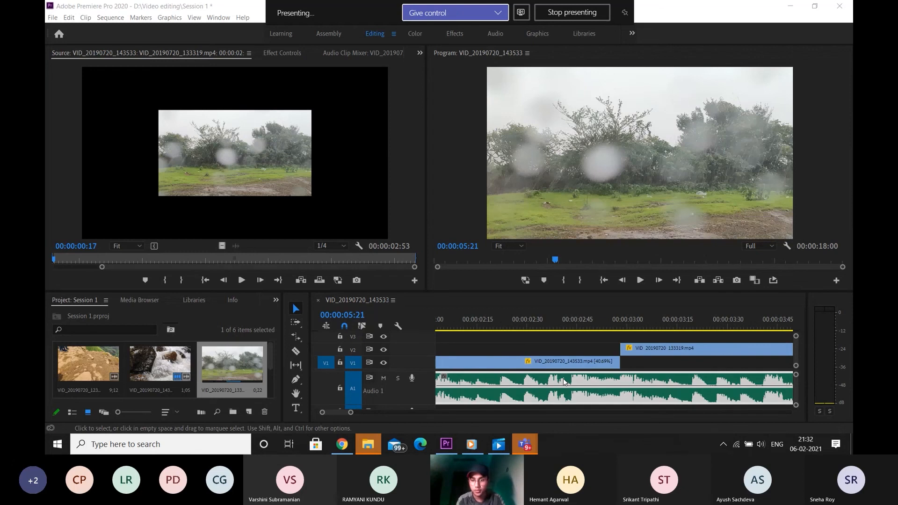
{"action": "scroll", "coordinate": [564, 381], "scroll_direction": "down", "scroll_amount": 5}
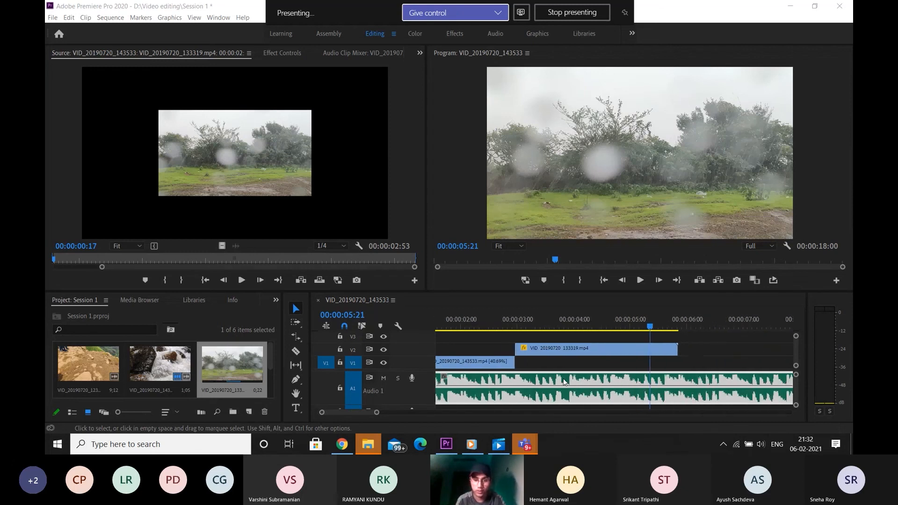
{"action": "scroll", "coordinate": [564, 381], "scroll_direction": "down", "scroll_amount": 4}
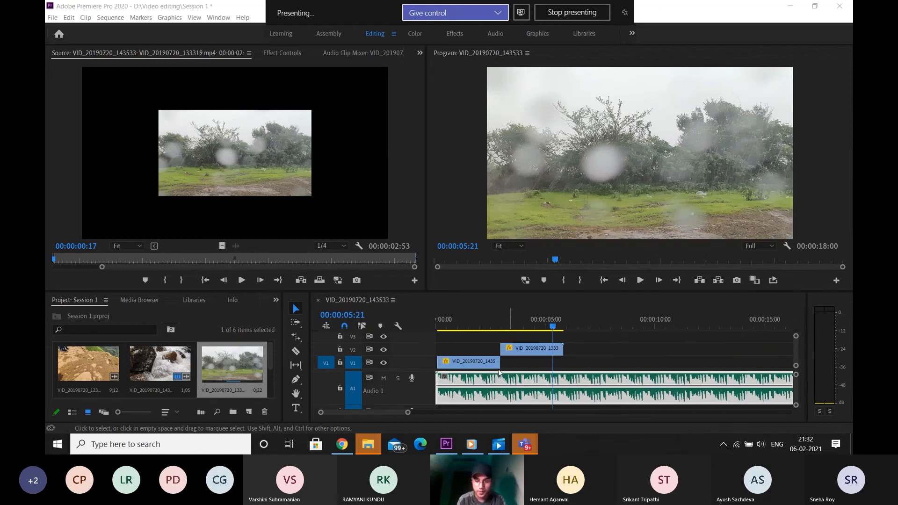
{"action": "scroll", "coordinate": [498, 373], "scroll_direction": "down", "scroll_amount": 3}
{"action": "scroll", "coordinate": [476, 401], "scroll_direction": "up", "scroll_amount": 6}
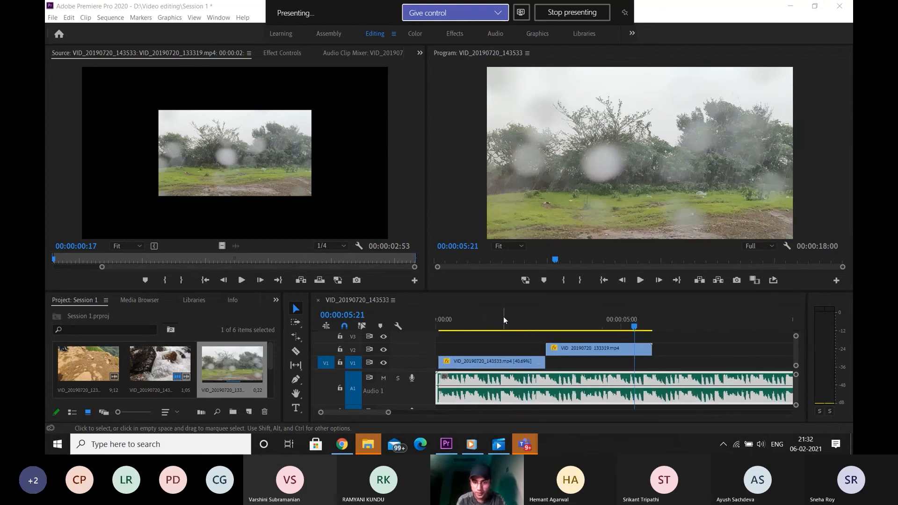
Step: Move the playhead to 00:00:00:39 in the river clip and view the commands available for that clip
{"action": "left_click_drag", "start_coordinate": [505, 319], "coordinate": [462, 322]}
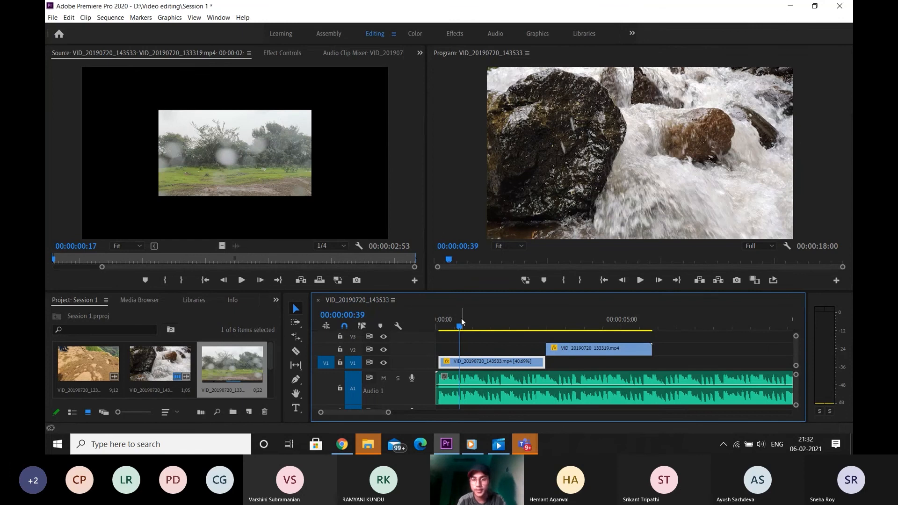
{"action": "right_click", "coordinate": [484, 361]}
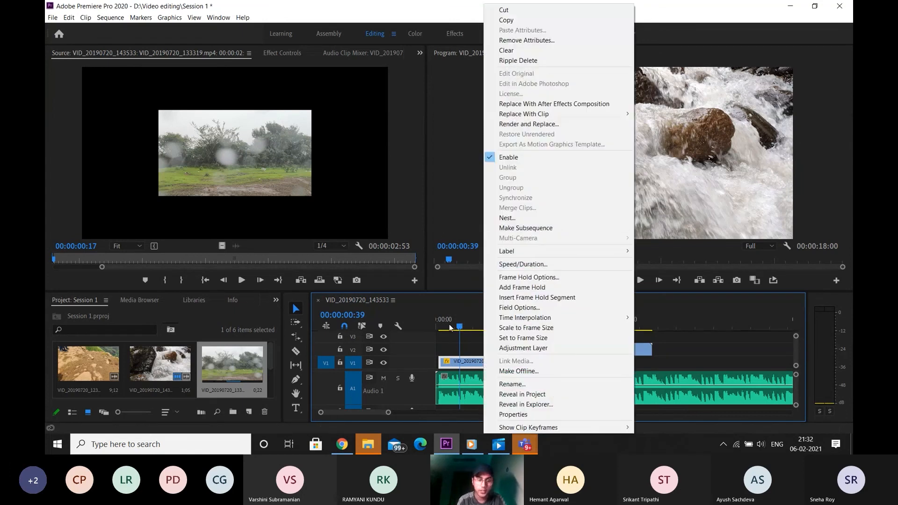
{"action": "left_click", "coordinate": [465, 347]}
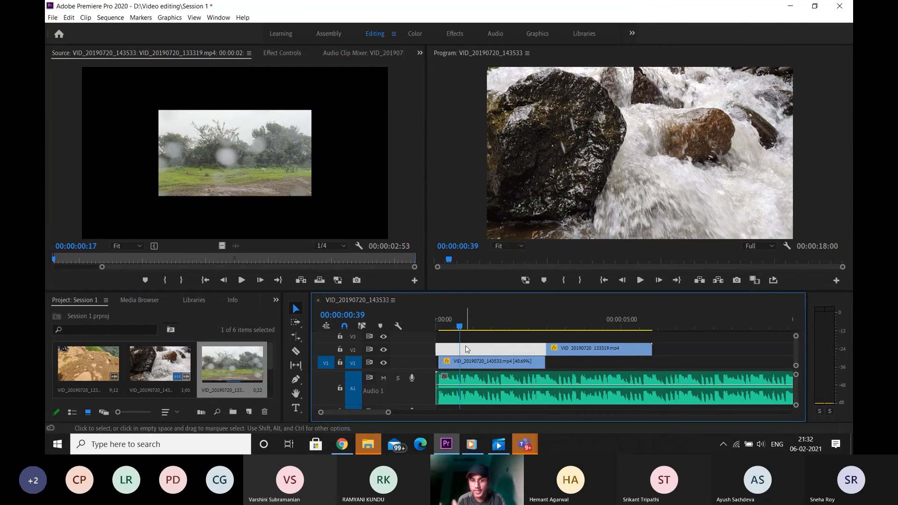
Step: Try slowing the VID_20190720_133319.mp4 clip on V2 to a 00:00:05:09 duration with Rate Stretch, and undo the change
{"action": "key", "text": "r"}
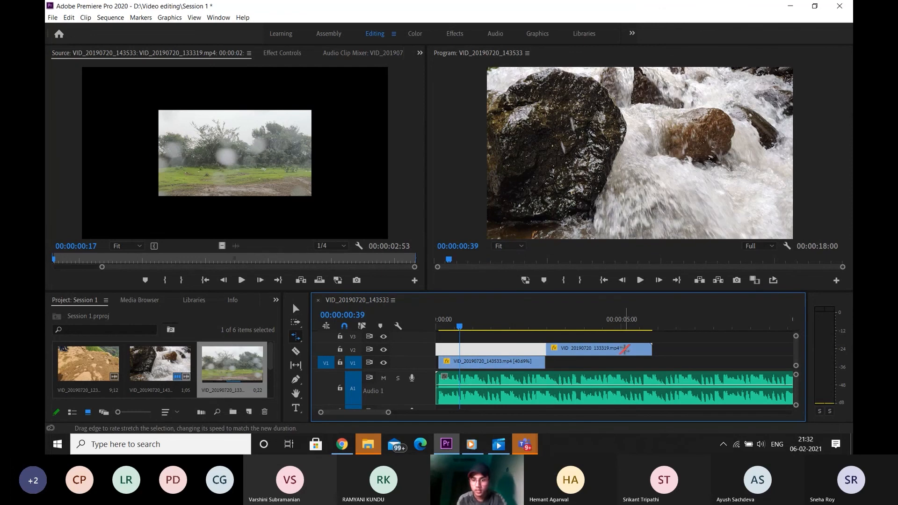
{"action": "left_click", "coordinate": [619, 347]}
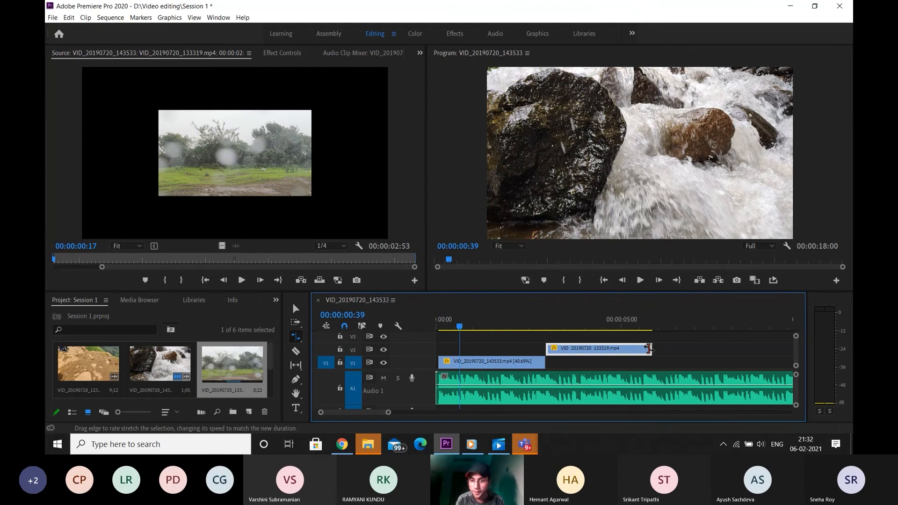
{"action": "left_click_drag", "start_coordinate": [650, 349], "coordinate": [734, 346]}
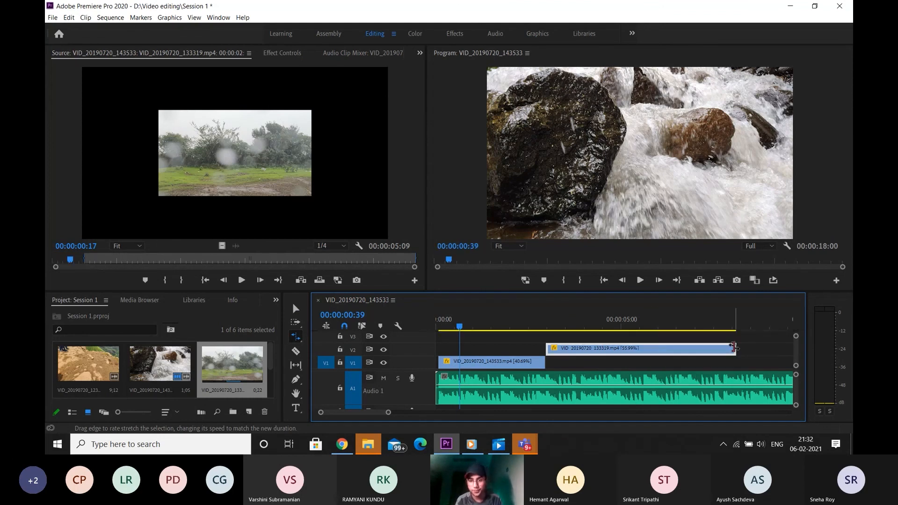
{"action": "key", "text": "ctrl+z"}
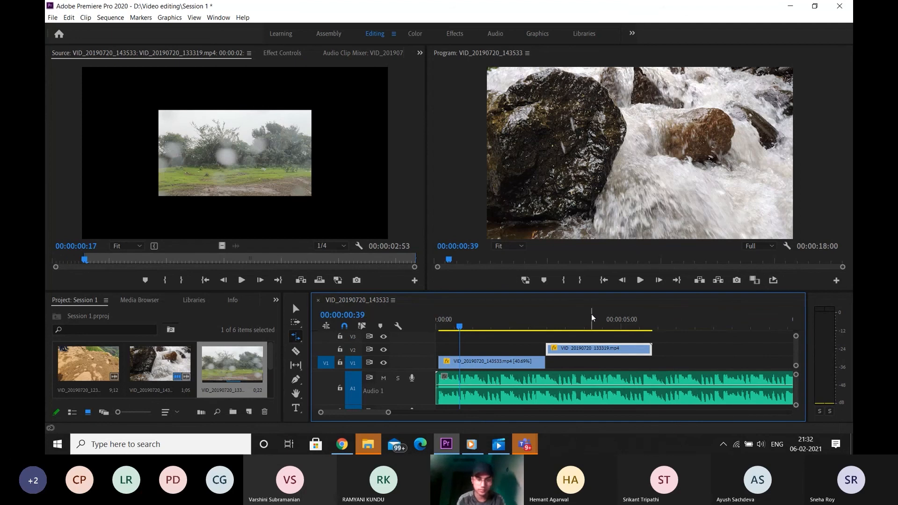
{"action": "key", "text": "v"}
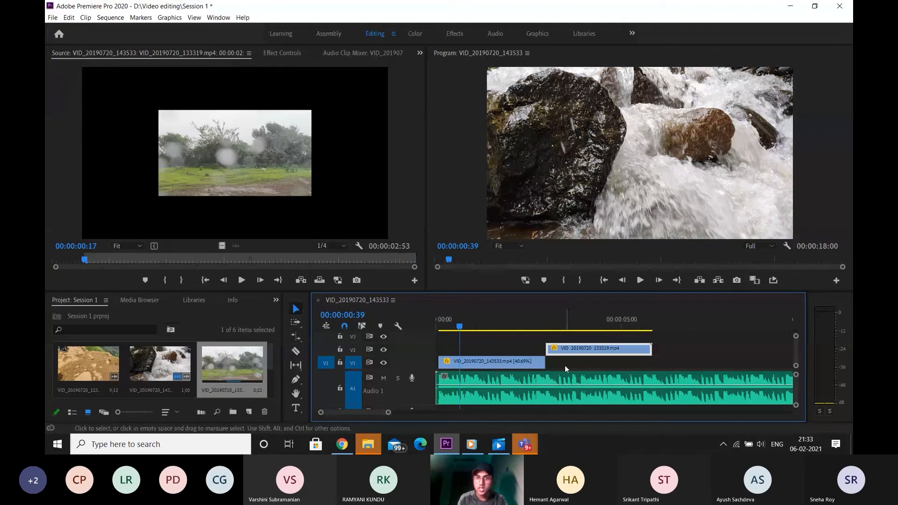
Step: Place the playhead at 00:00:03:17 and reduce the height of the Audio 1 track
{"action": "left_click", "coordinate": [526, 446]}
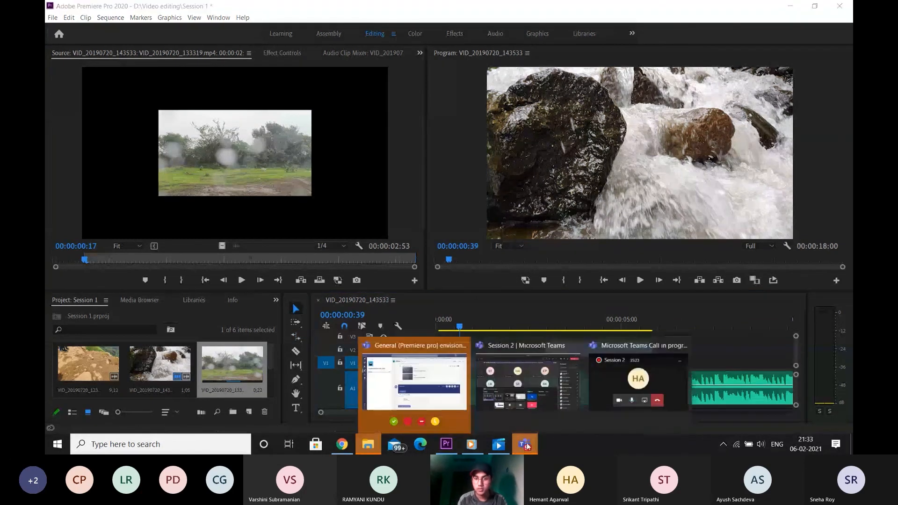
{"action": "left_click", "coordinate": [701, 318]}
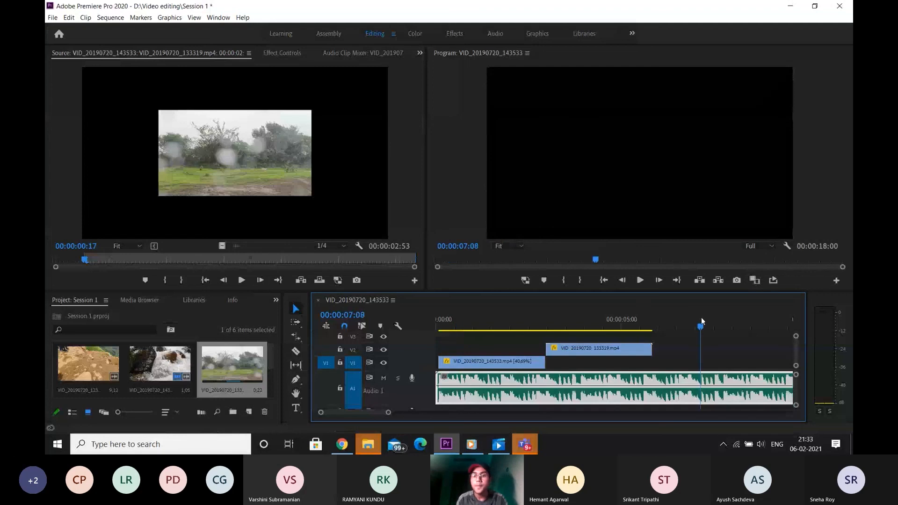
{"action": "left_click", "coordinate": [558, 320]}
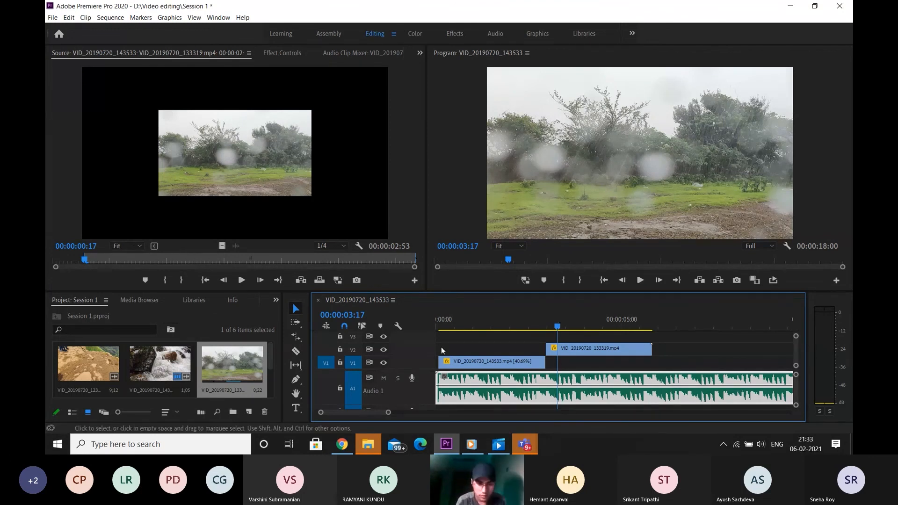
{"action": "scroll", "coordinate": [426, 393], "scroll_direction": "down", "scroll_amount": 1}
{"action": "scroll", "coordinate": [425, 390], "scroll_direction": "down", "scroll_amount": 4}
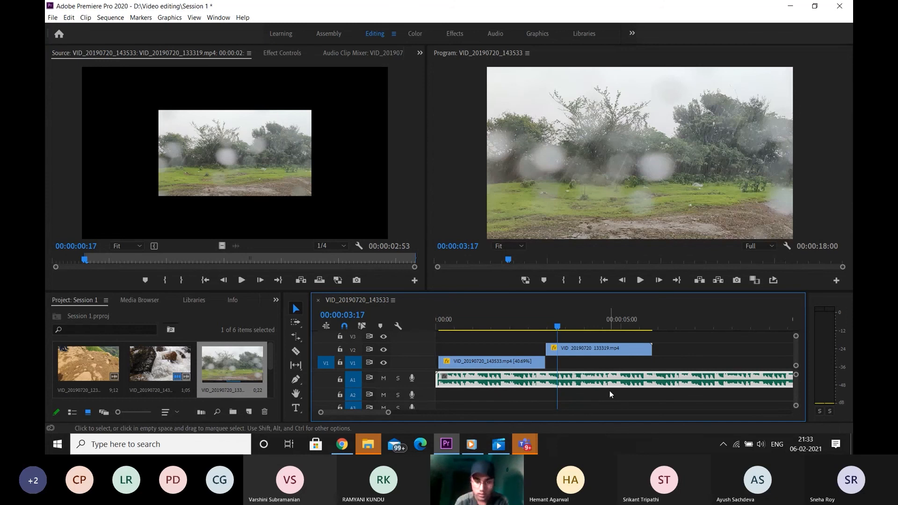
Step: Return to the Microsoft Teams meeting window and share the Premiere Pro screen again
{"action": "left_click", "coordinate": [524, 445]}
{"action": "left_click", "coordinate": [540, 427]}
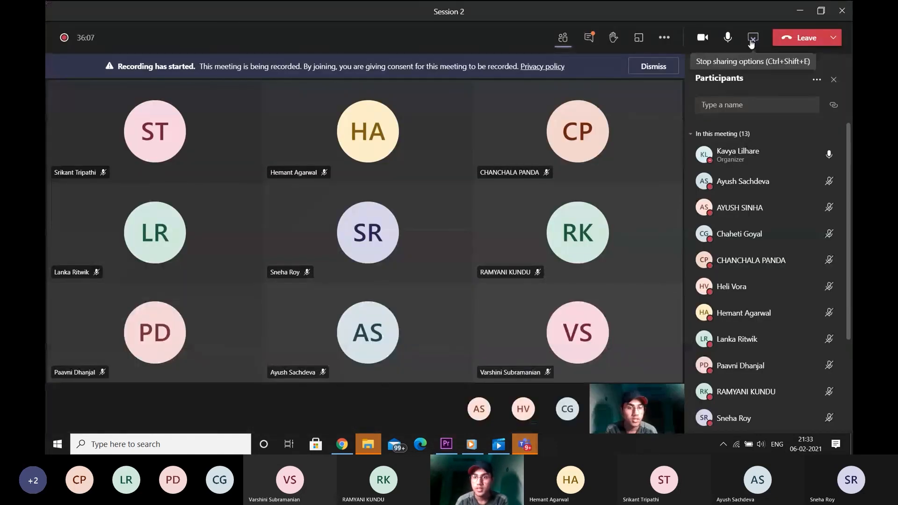
{"action": "left_click", "coordinate": [752, 41]}
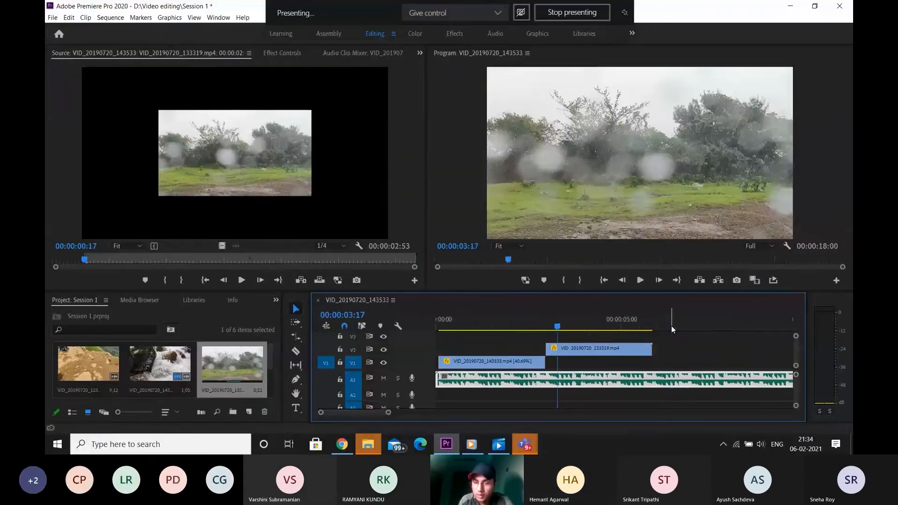
Step: Add a text graphic reading HELLO near the centre of the frame at 00:00:06:19 with the Type tool
{"action": "left_click", "coordinate": [672, 326]}
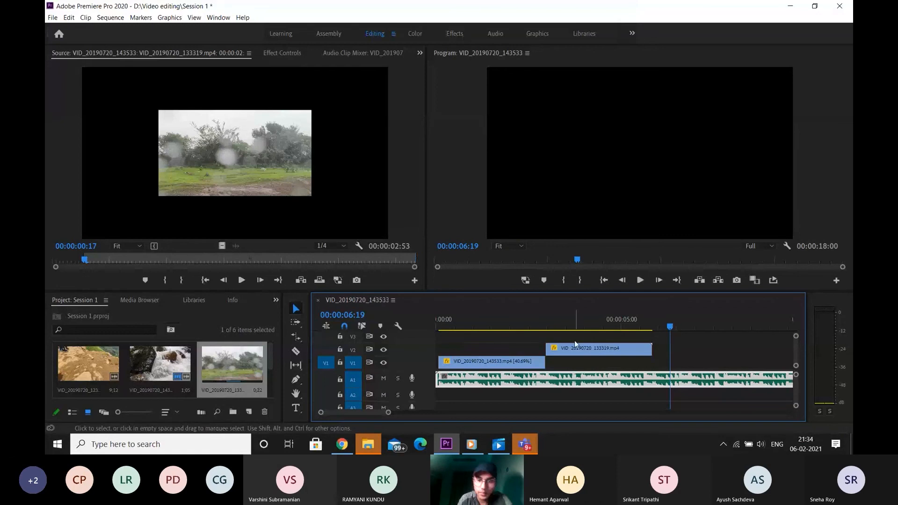
{"action": "key", "text": "t"}
{"action": "left_click", "coordinate": [562, 125]}
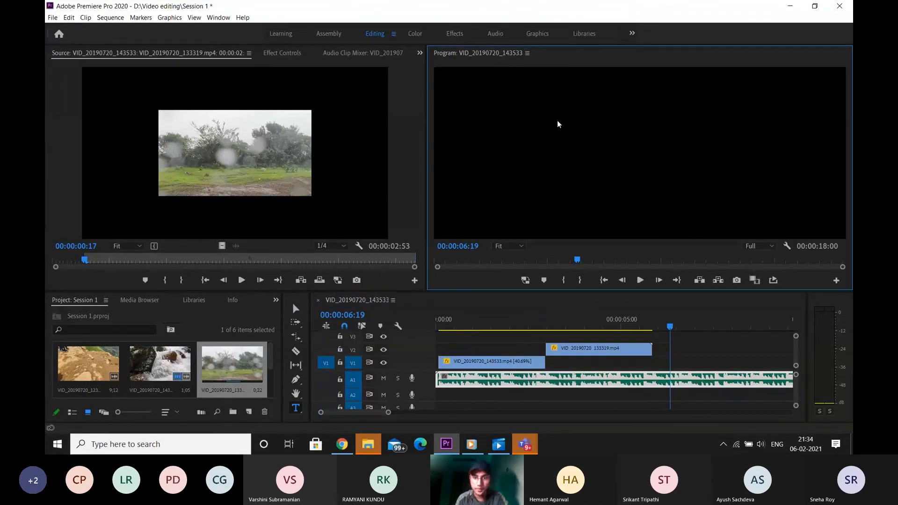
{"action": "left_click", "coordinate": [644, 210]}
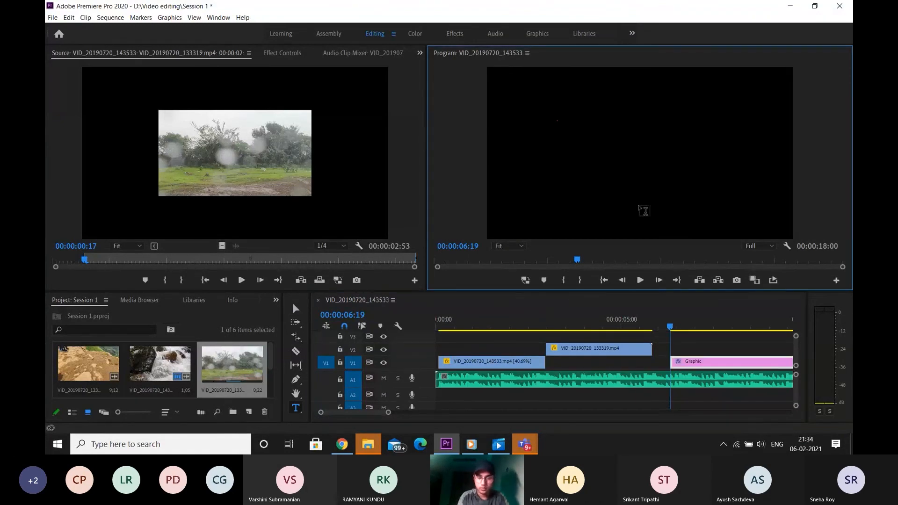
{"action": "type", "text": "Hell"}
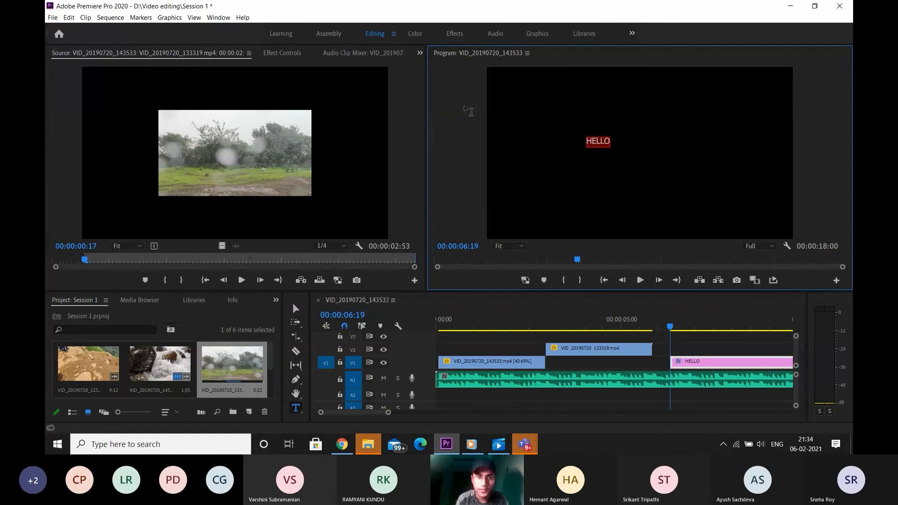
Step: Delete the stray Hell text layer from the graphic in Effect Controls, keeping the HELLO layer
{"action": "left_click", "coordinate": [280, 52]}
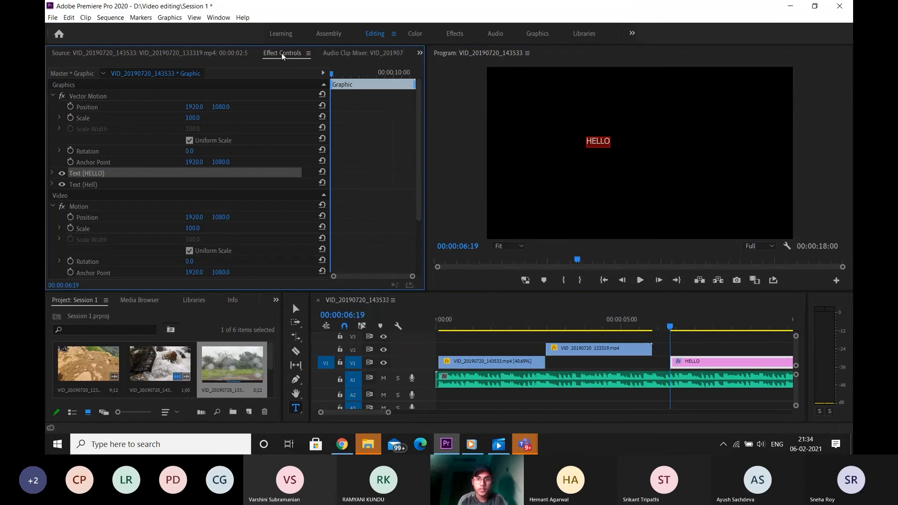
{"action": "left_click", "coordinate": [86, 189]}
{"action": "left_click", "coordinate": [86, 185]}
{"action": "key", "text": "Delete"}
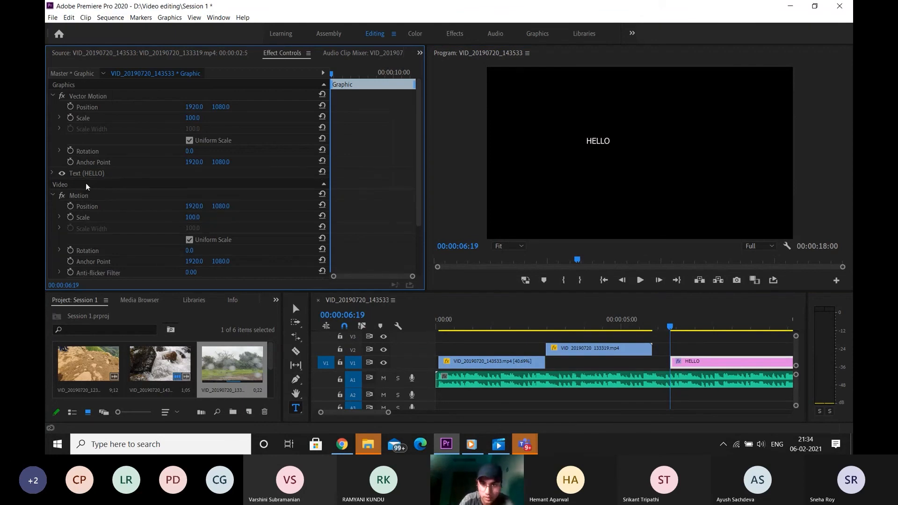
Step: Expand the HELLO text layer's properties and increase its font size to 241
{"action": "left_click", "coordinate": [86, 175]}
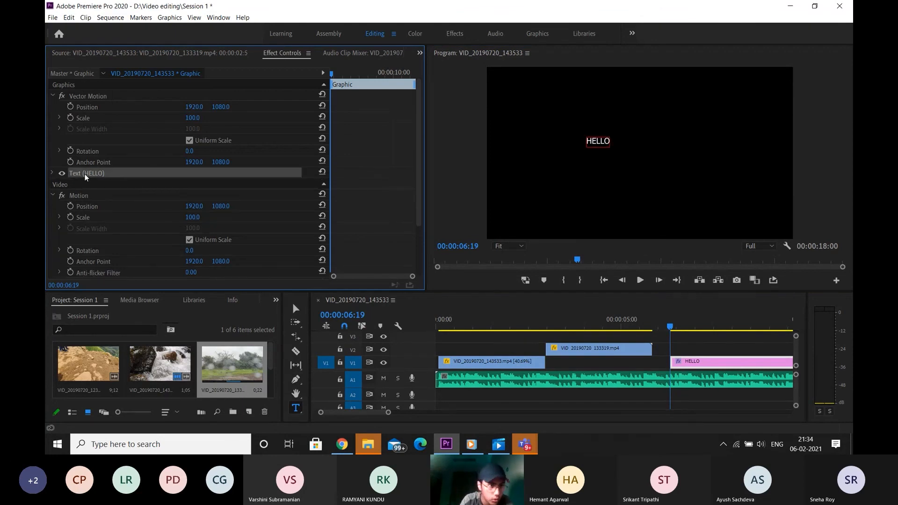
{"action": "left_click", "coordinate": [53, 173]}
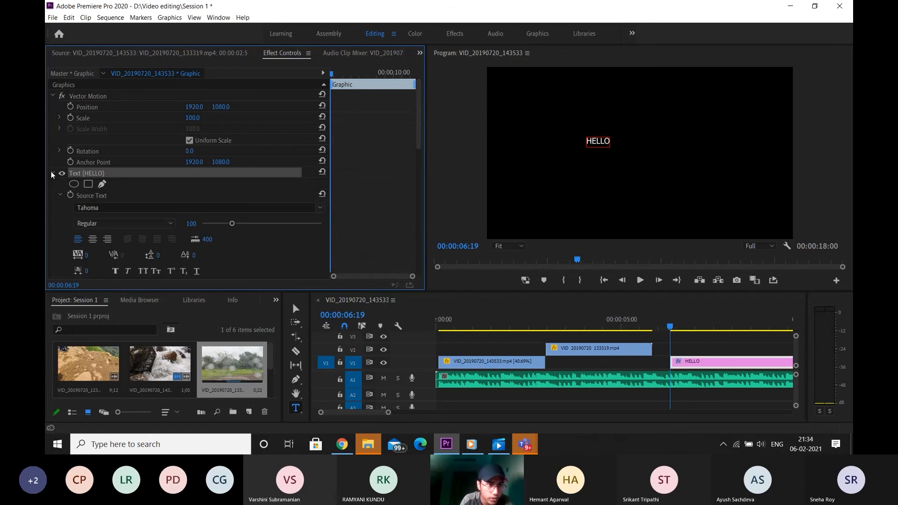
{"action": "scroll", "coordinate": [419, 143], "scroll_direction": "down", "scroll_amount": 3}
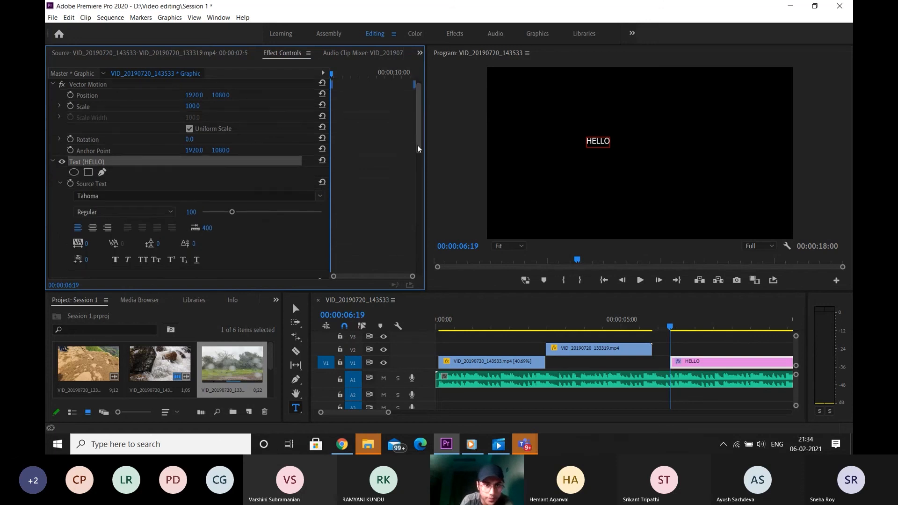
{"action": "left_click_drag", "start_coordinate": [229, 173], "coordinate": [274, 176]}
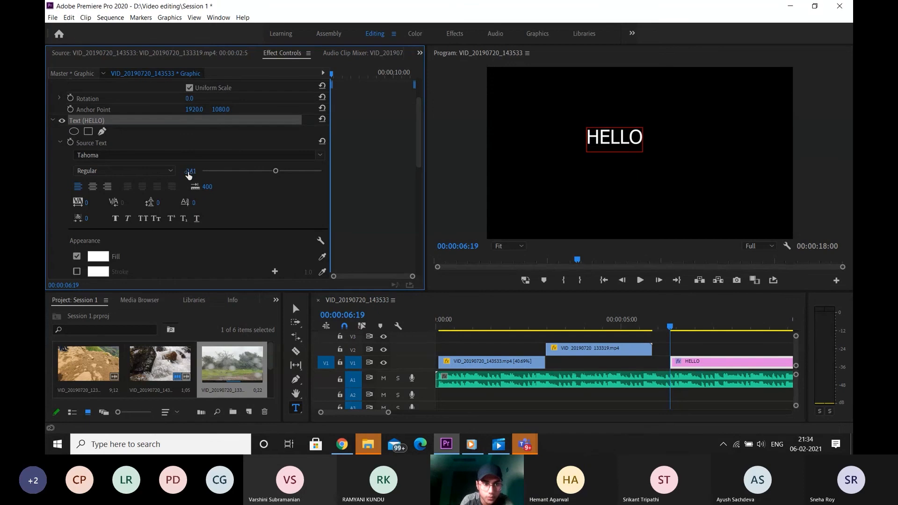
Step: Try the Times New Roman and Impact fonts on the HELLO text
{"action": "left_click", "coordinate": [321, 155]}
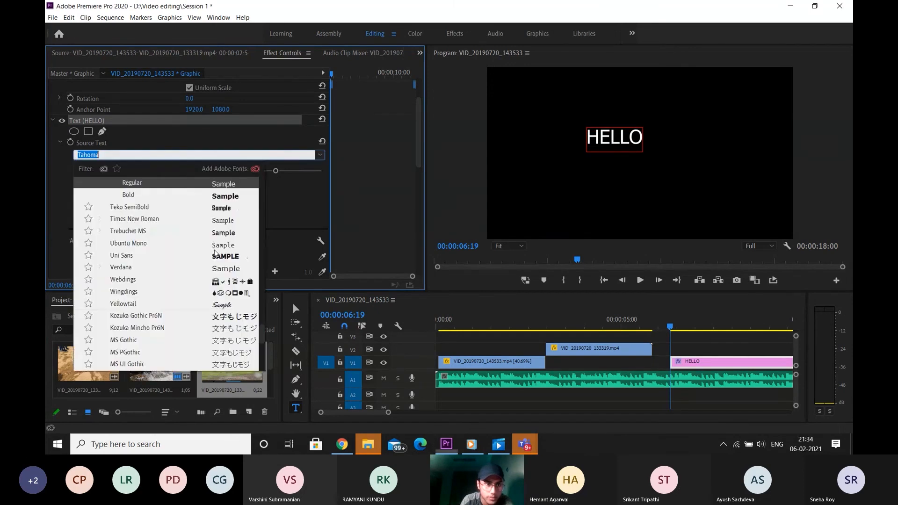
{"action": "left_click", "coordinate": [134, 219]}
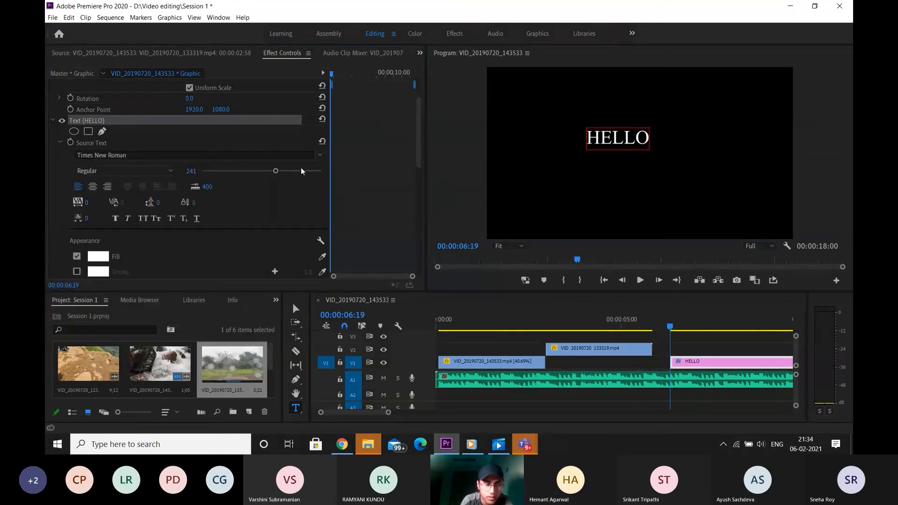
{"action": "left_click", "coordinate": [325, 157]}
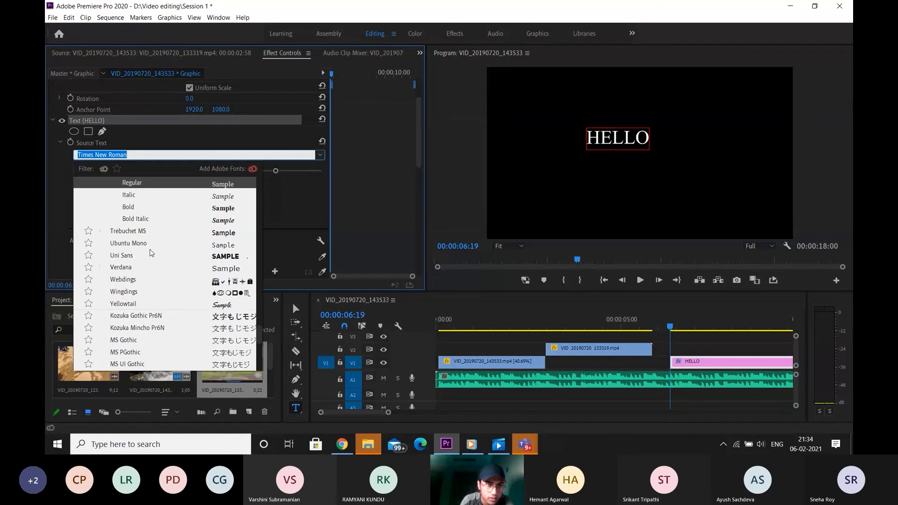
{"action": "scroll", "coordinate": [150, 253], "scroll_direction": "up", "scroll_amount": 15}
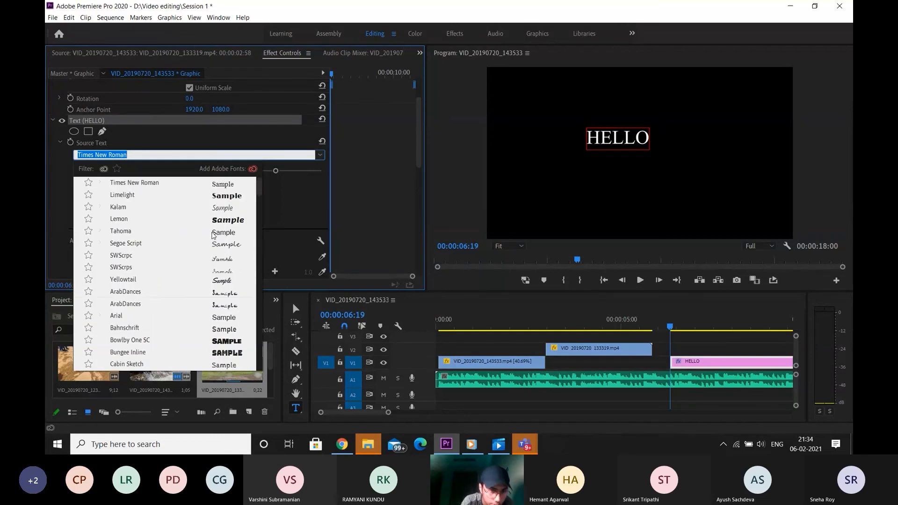
{"action": "scroll", "coordinate": [207, 303], "scroll_direction": "down", "scroll_amount": 20}
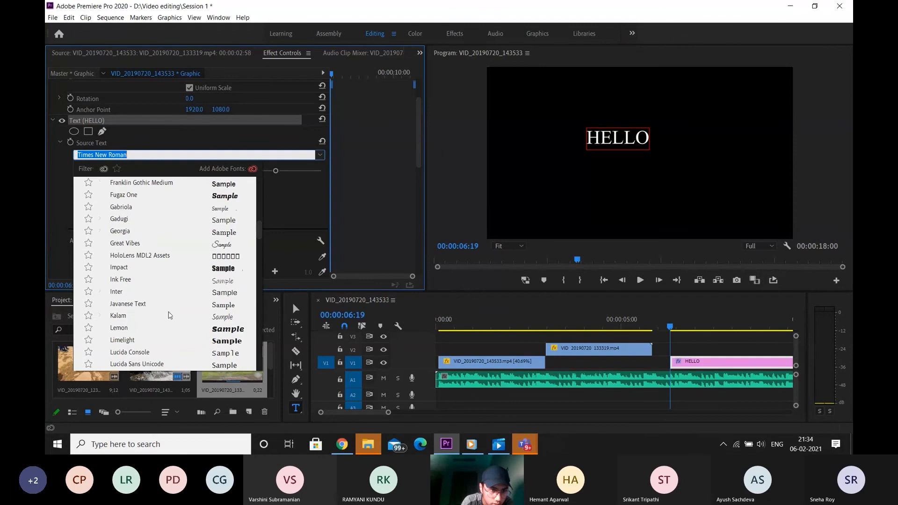
{"action": "left_click", "coordinate": [125, 268]}
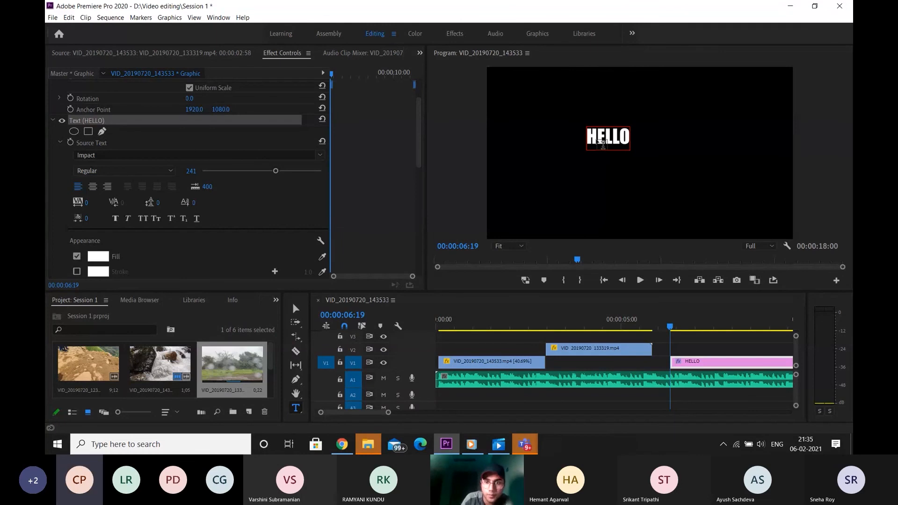
Step: Select the whole HELLO text in the program frame and set its font to Limelight
{"action": "left_click", "coordinate": [598, 146]}
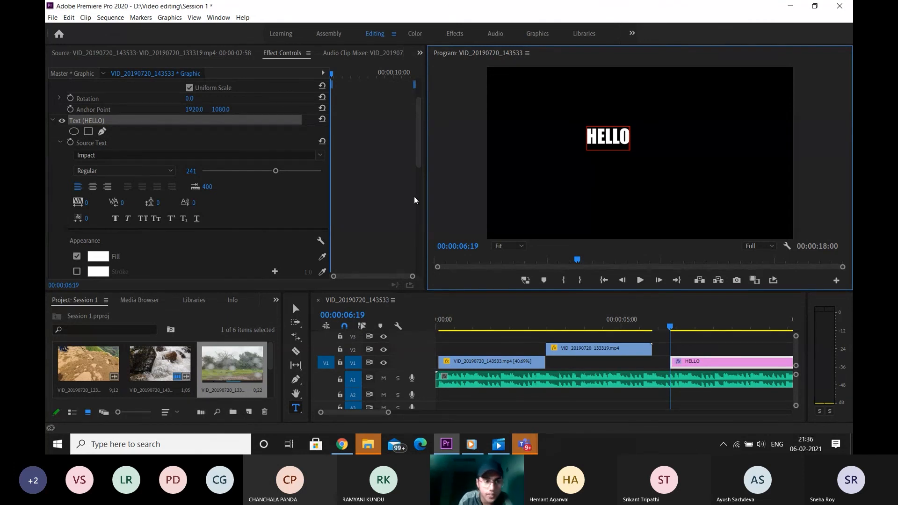
{"action": "left_click", "coordinate": [99, 155]}
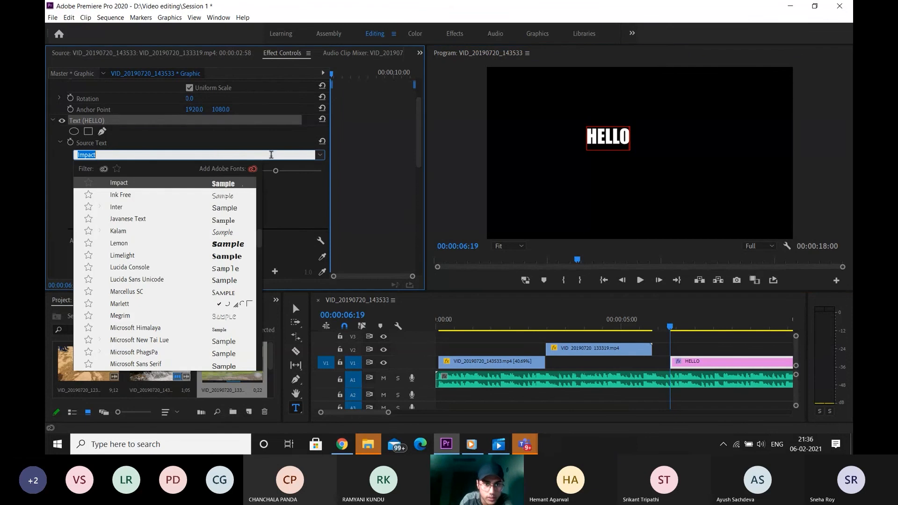
{"action": "left_click", "coordinate": [314, 181]}
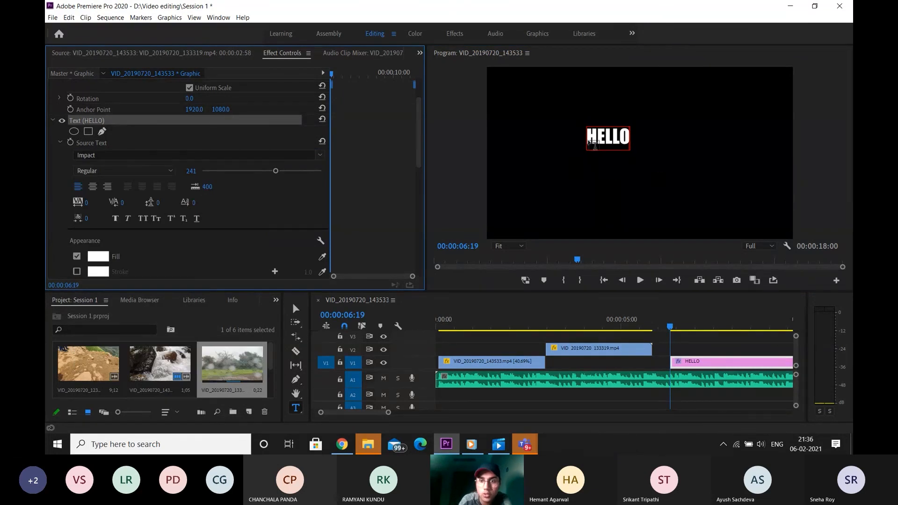
{"action": "left_click", "coordinate": [596, 146]}
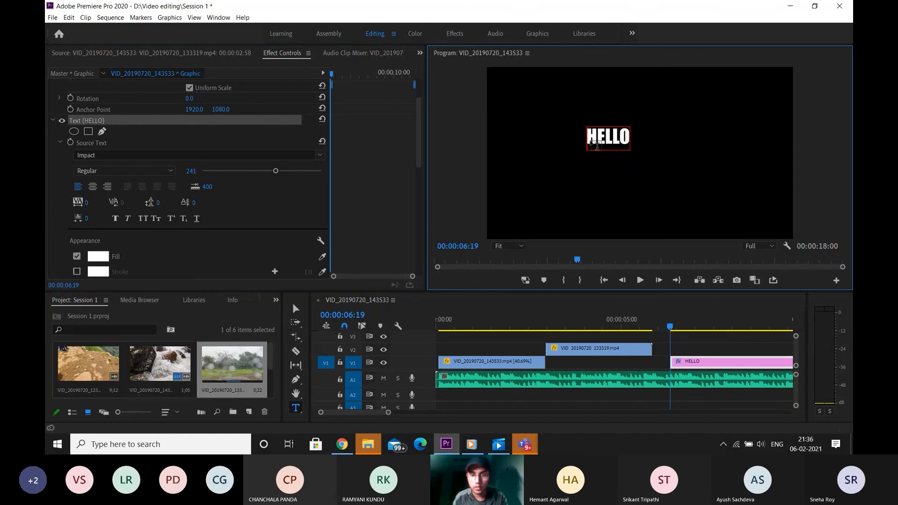
{"action": "double_click", "coordinate": [596, 145]}
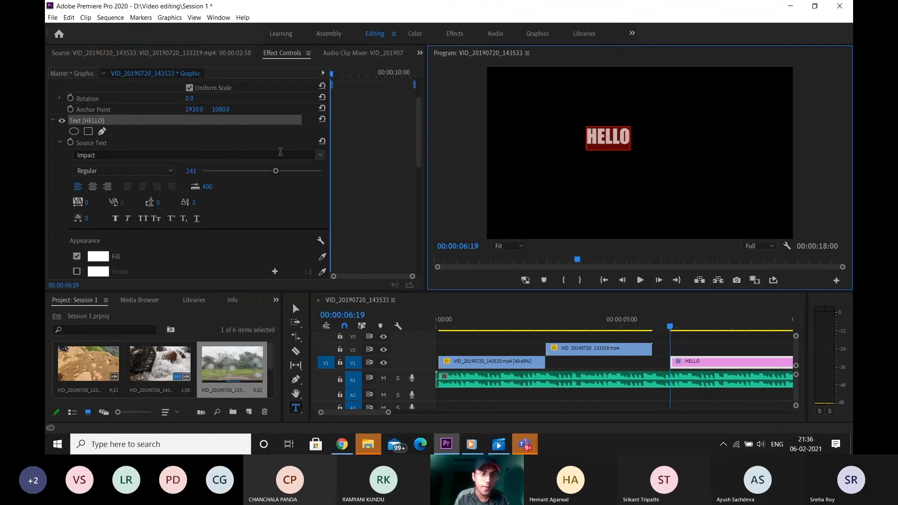
{"action": "left_click", "coordinate": [320, 155]}
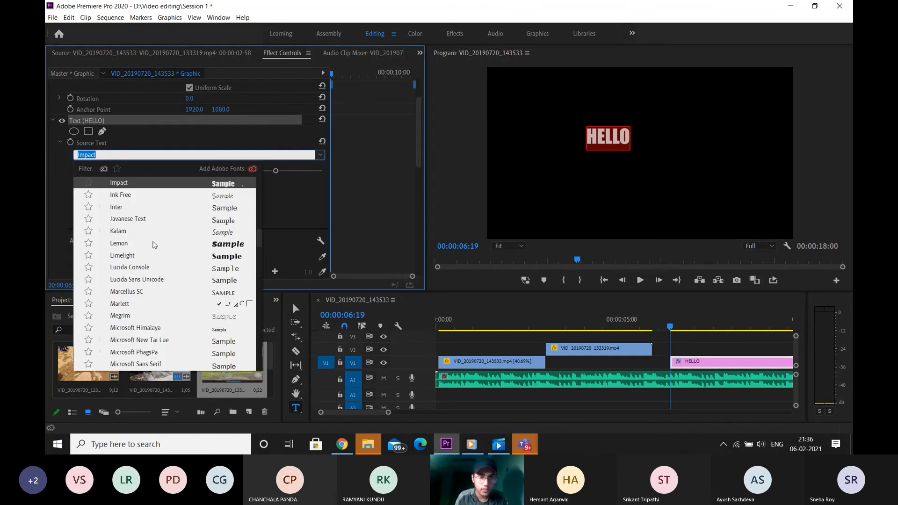
{"action": "scroll", "coordinate": [154, 244], "scroll_direction": "down", "scroll_amount": 2}
{"action": "left_click", "coordinate": [149, 209]}
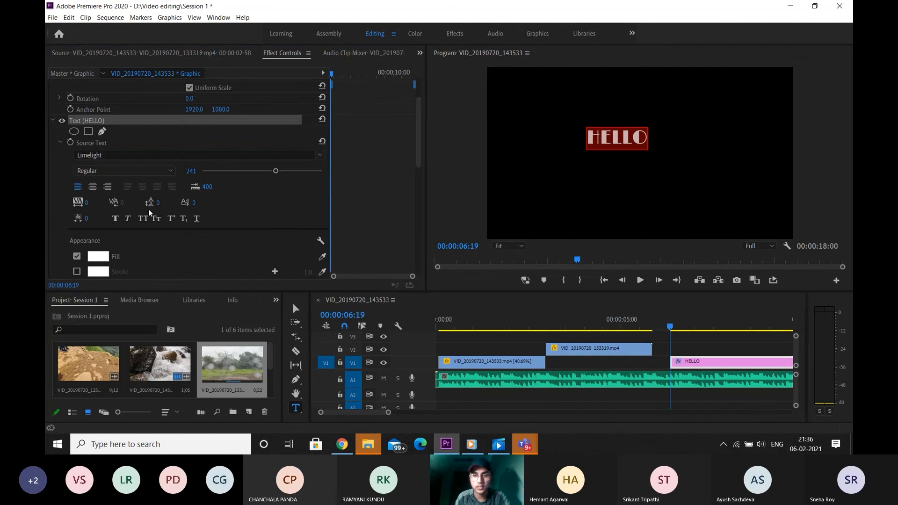
{"action": "left_click", "coordinate": [282, 180]}
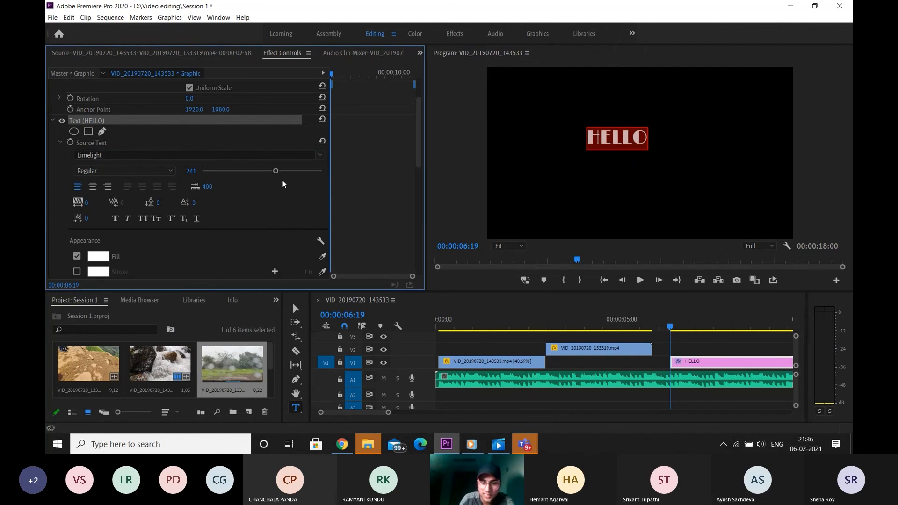
Step: Switch to the Microsoft Teams meeting window and stop sharing the screen
{"action": "left_click", "coordinate": [529, 448]}
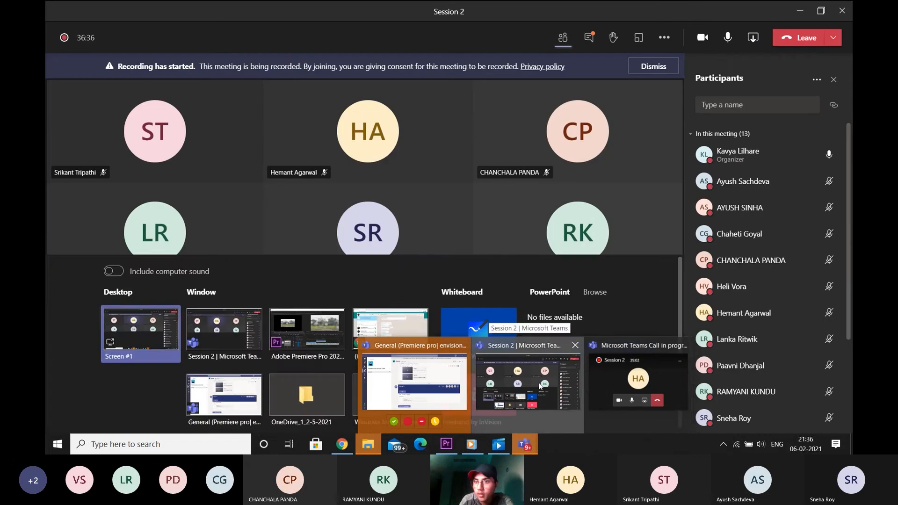
{"action": "left_click", "coordinate": [576, 377]}
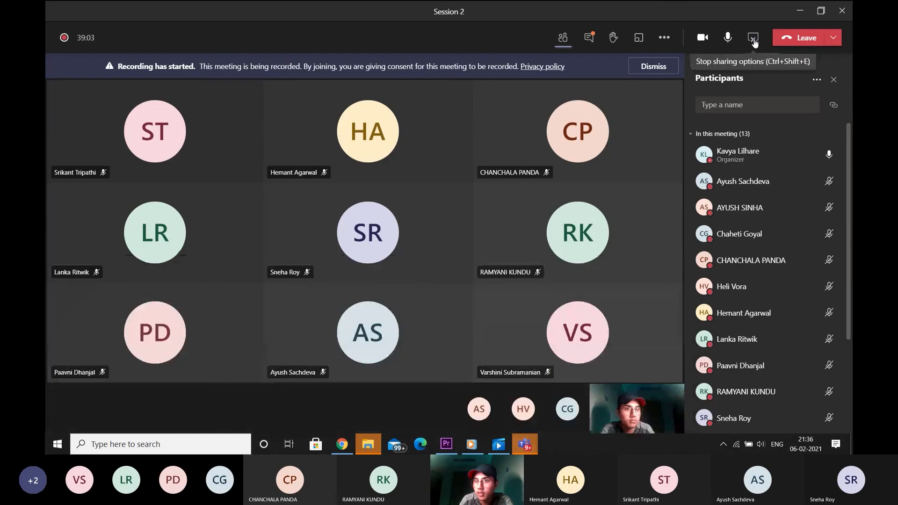
{"action": "left_click", "coordinate": [753, 39]}
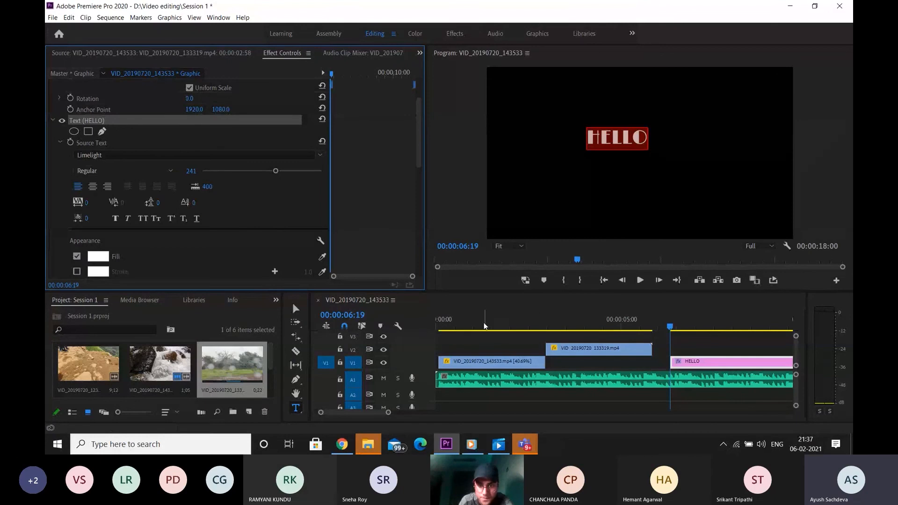
Step: Cycle through the available fonts for the selected HELLO text and settle on Courgette
{"action": "left_click", "coordinate": [320, 156]}
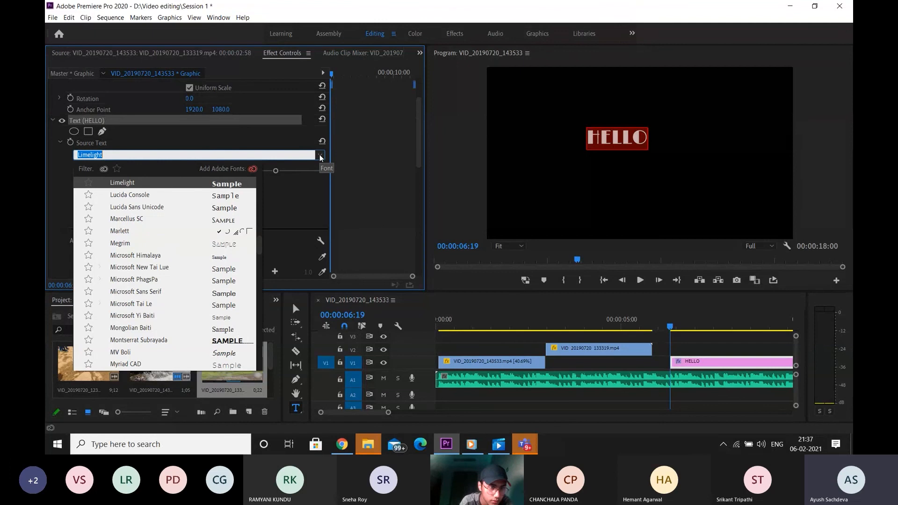
{"action": "left_click", "coordinate": [293, 195]}
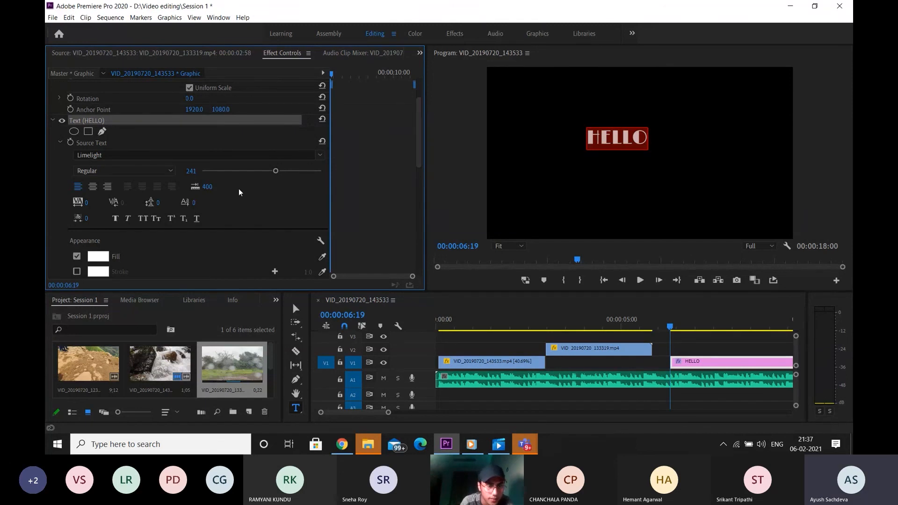
{"action": "scroll", "coordinate": [206, 156], "scroll_direction": "down", "scroll_amount": 3}
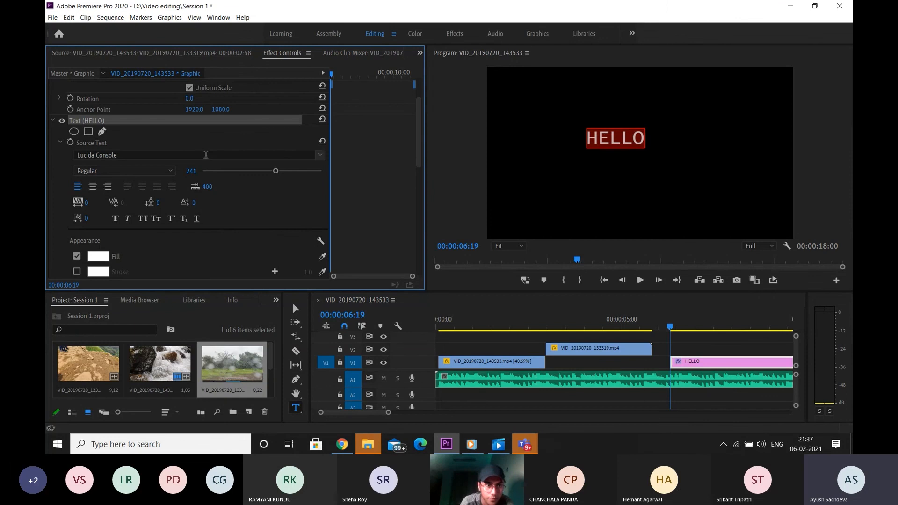
{"action": "scroll", "coordinate": [206, 154], "scroll_direction": "up", "scroll_amount": 3}
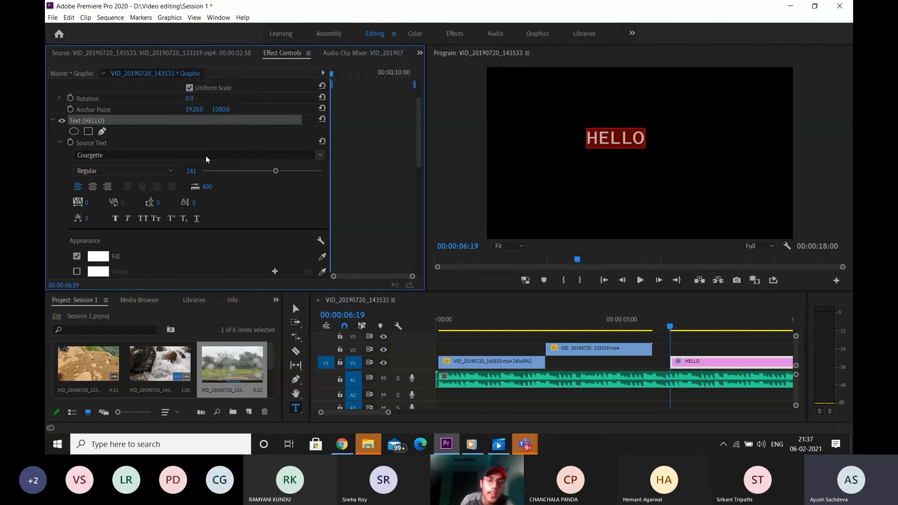
{"action": "scroll", "coordinate": [206, 155], "scroll_direction": "down", "scroll_amount": 1}
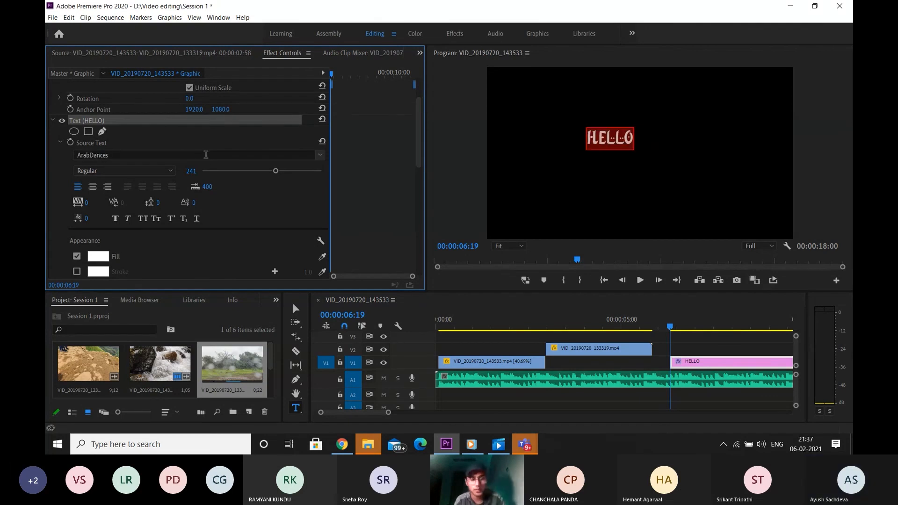
{"action": "scroll", "coordinate": [205, 155], "scroll_direction": "up", "scroll_amount": 1}
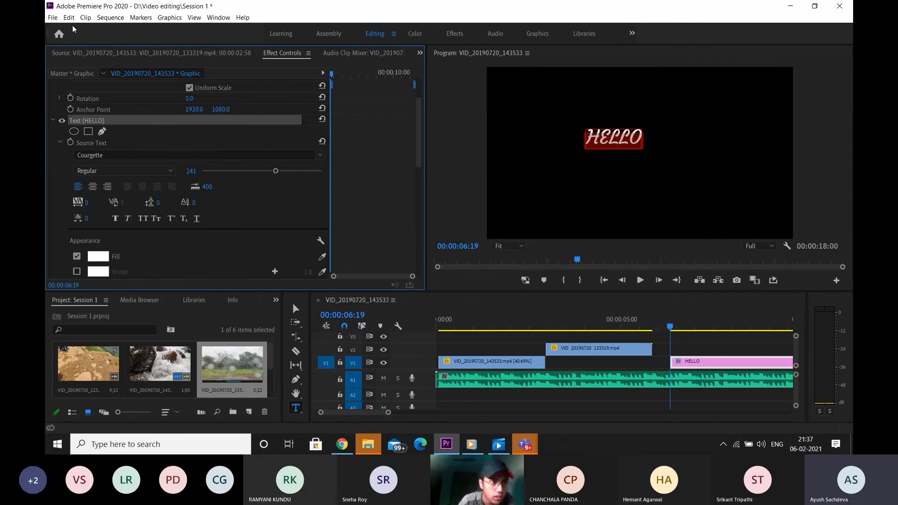
Step: Examine the general project settings for rendering, display formats and safe areas, and close them unchanged
{"action": "left_click", "coordinate": [53, 17]}
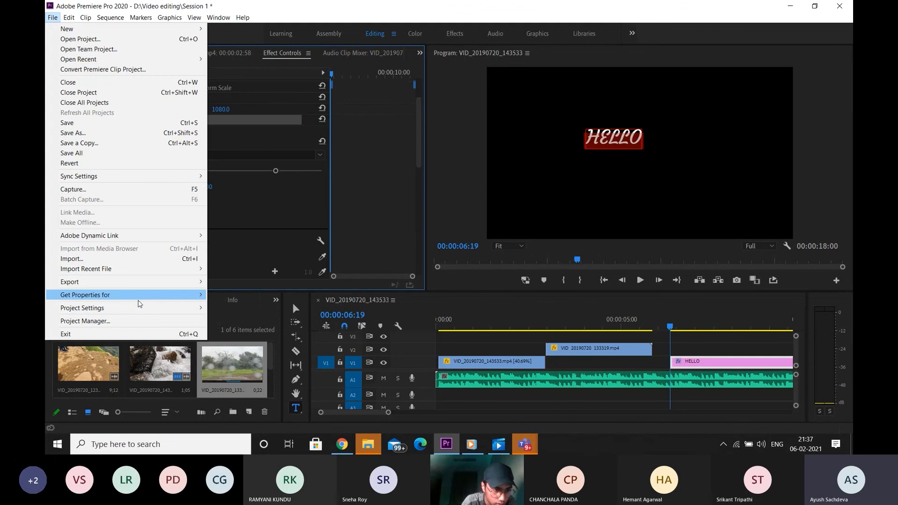
{"action": "mouse_move", "coordinate": [153, 309]}
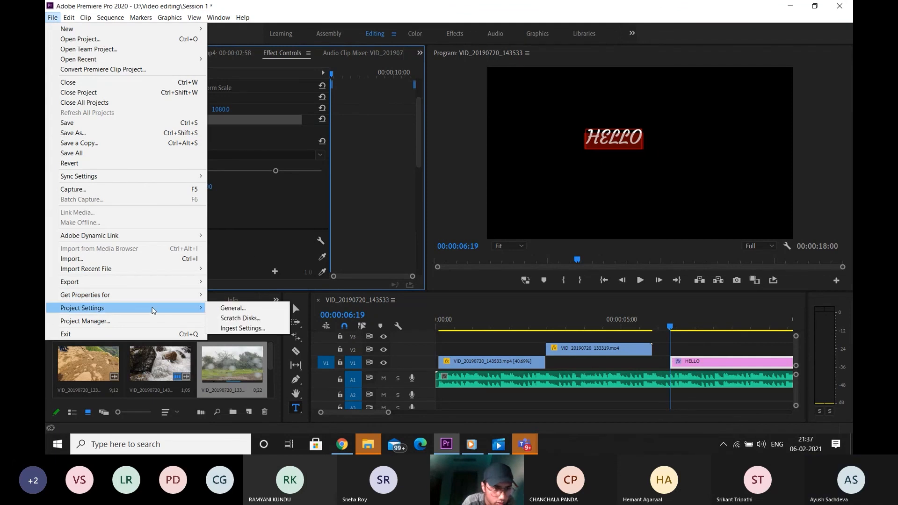
{"action": "left_click", "coordinate": [262, 307]}
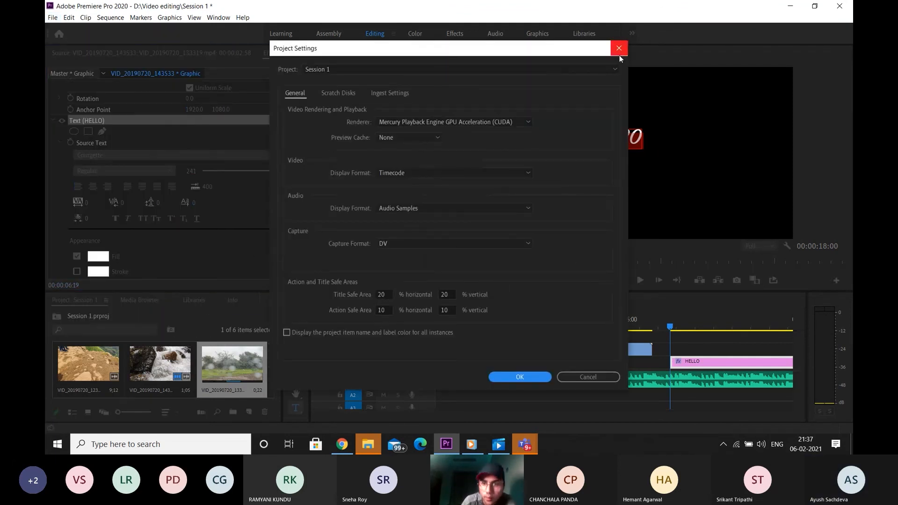
{"action": "left_click", "coordinate": [619, 48]}
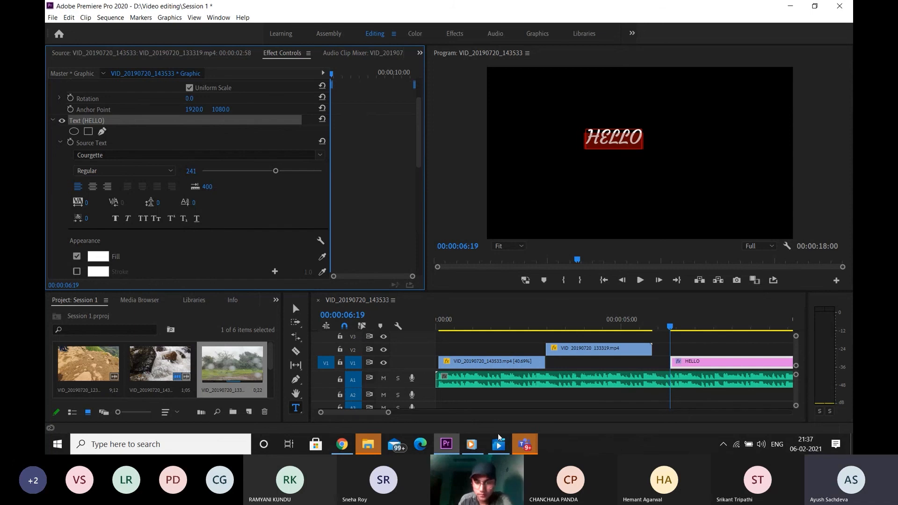
Step: Return to the Microsoft Teams meeting window and end the Premiere Pro screen share
{"action": "mouse_move", "coordinate": [521, 444]}
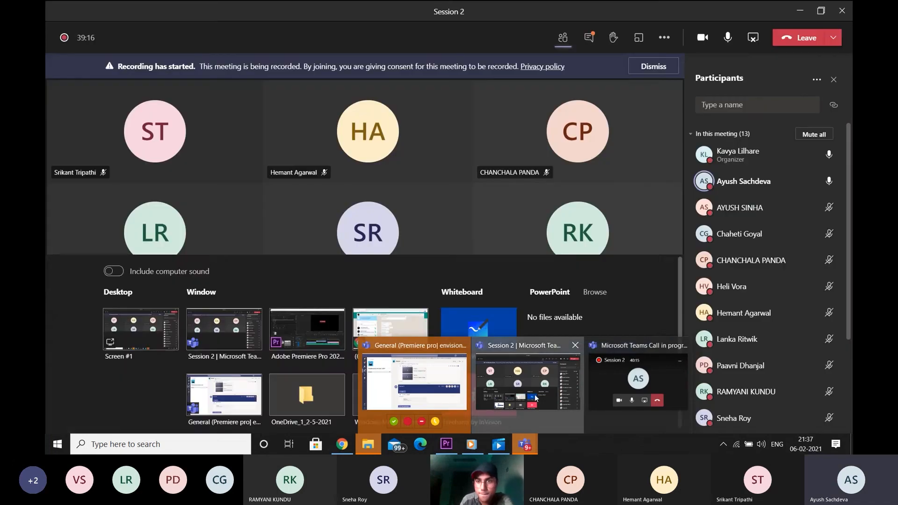
{"action": "left_click", "coordinate": [527, 381]}
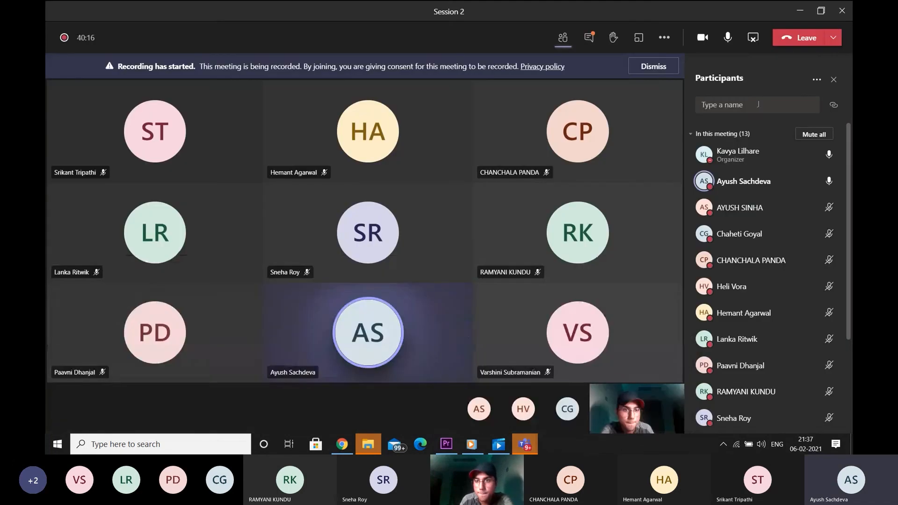
{"action": "left_click", "coordinate": [753, 38]}
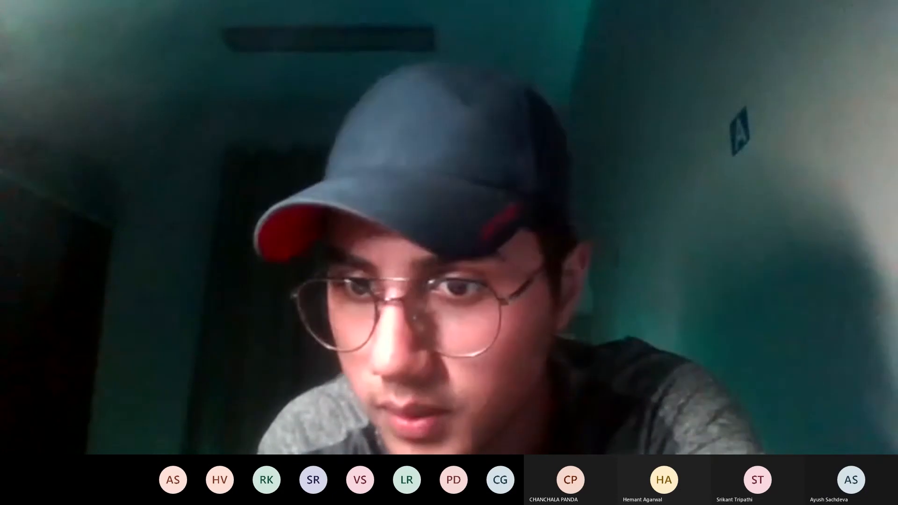